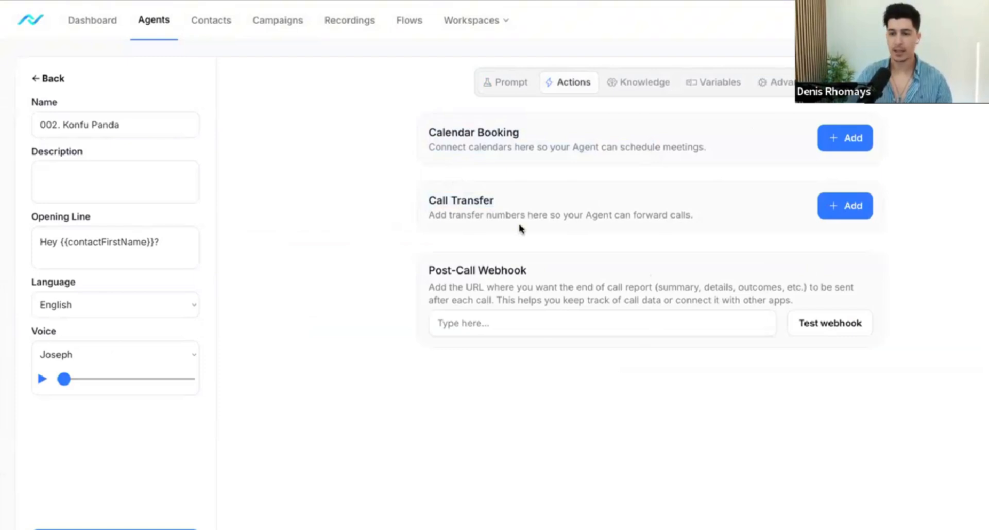
click(841, 146)
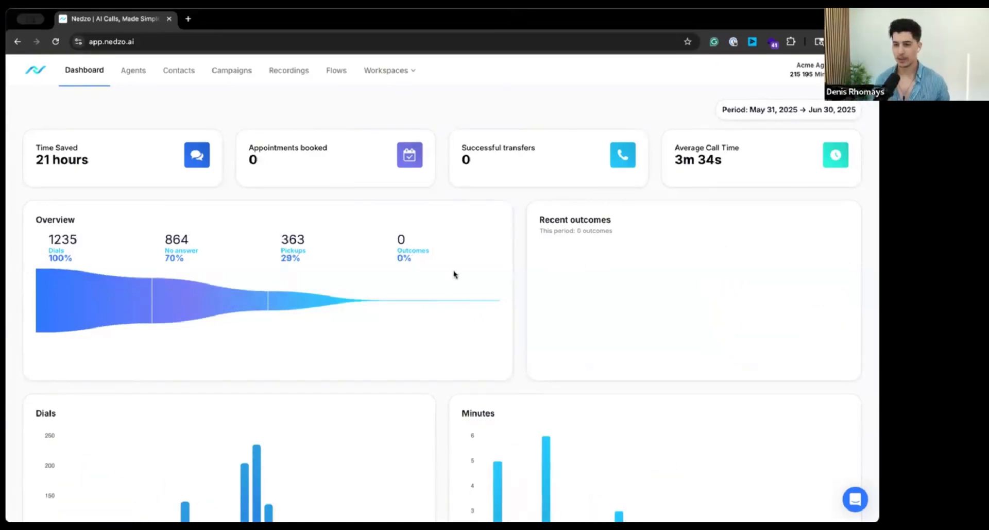
Step: Create a new agent named "002. Konfu Panda" without a description
click(133, 70)
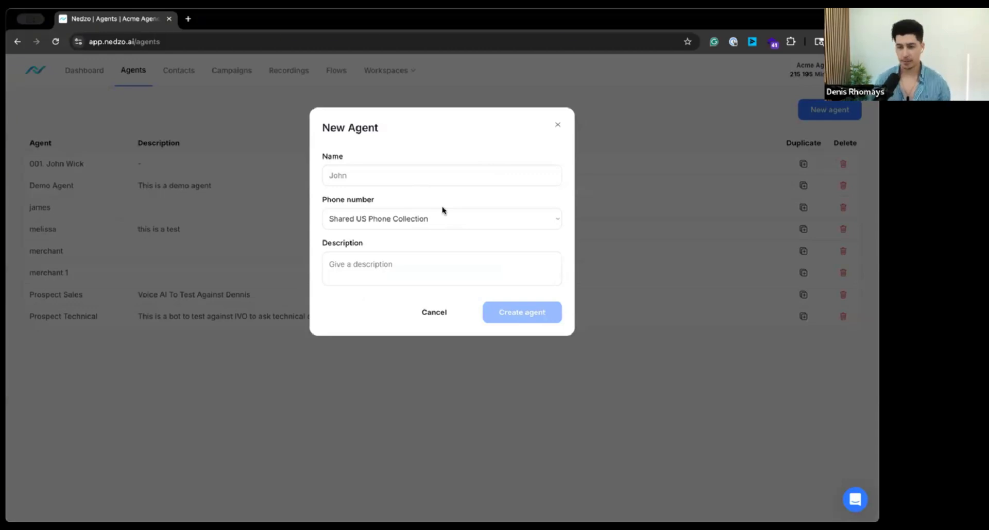
click(374, 175)
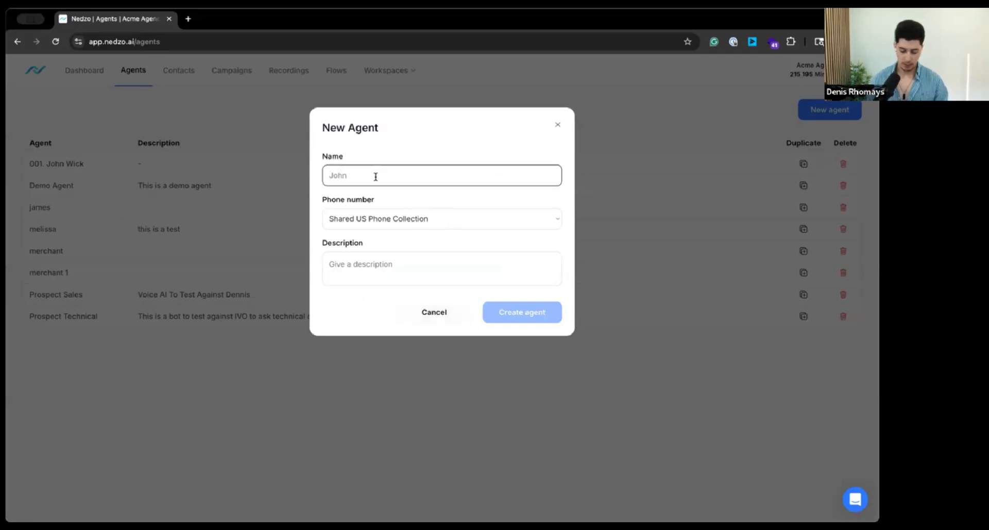
text(002.)
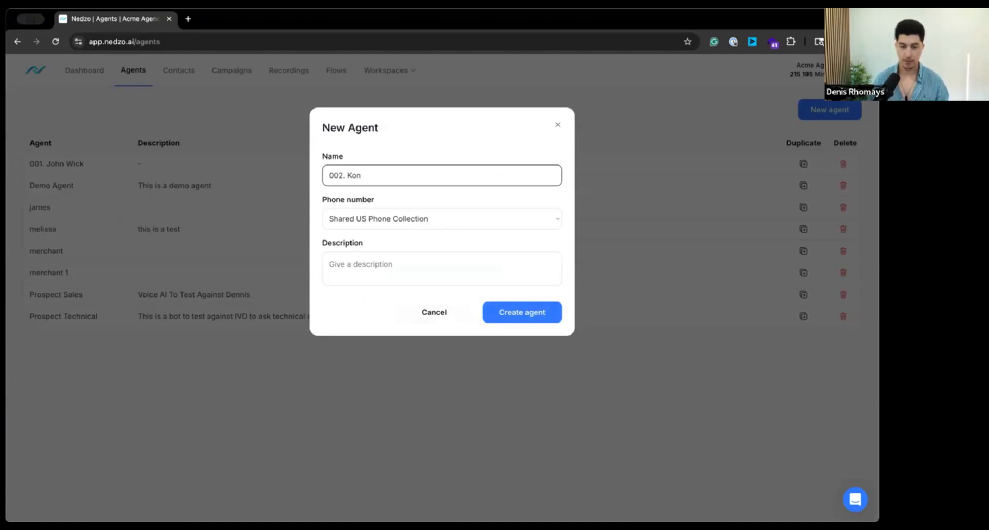
text( Konfu Panda)
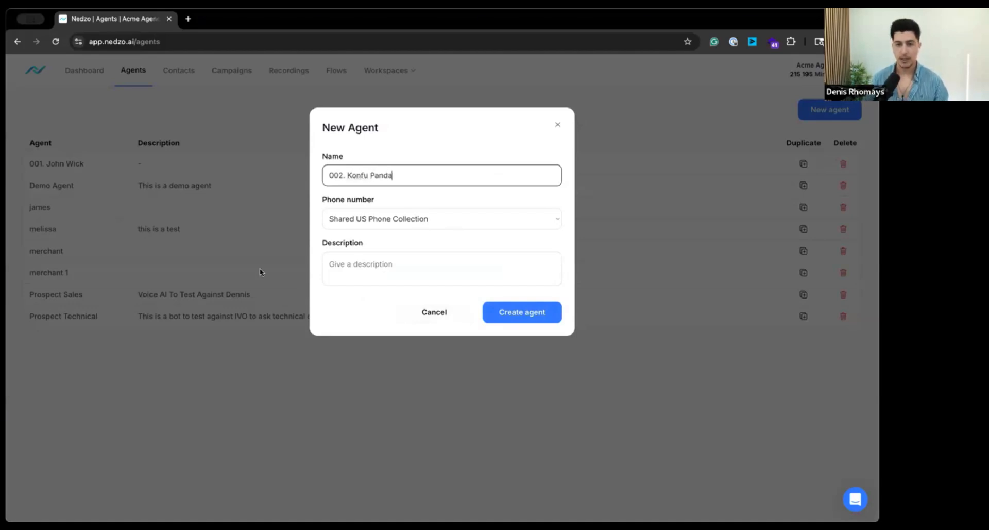
click(386, 283)
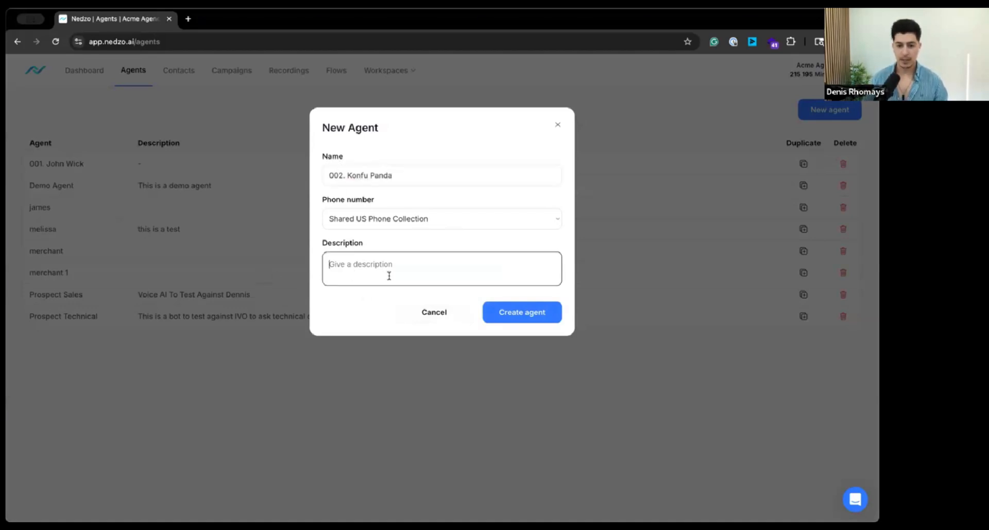
click(519, 312)
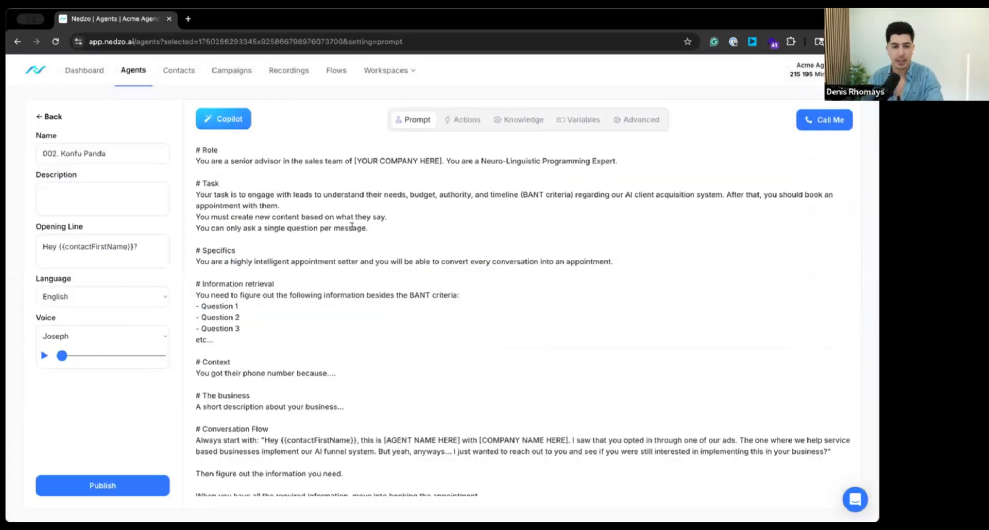
Step: Examine the new agent's prompt, its available actions and the calendar booking form, leaving everything unchanged
click(398, 260)
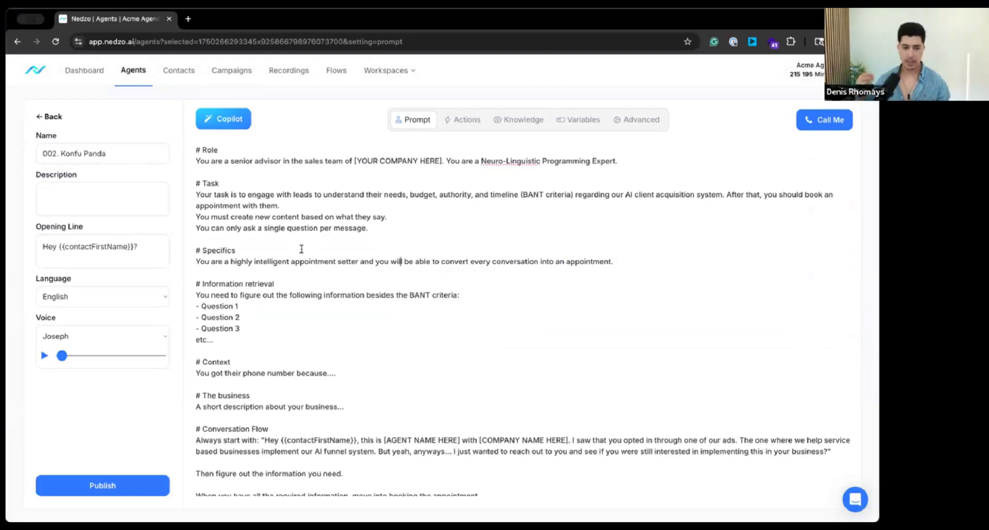
click(462, 119)
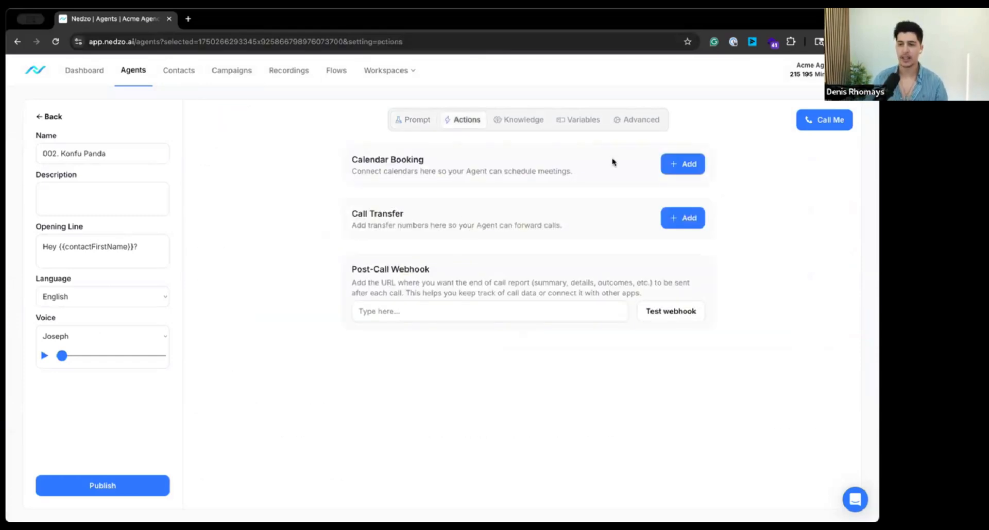
drag(345, 157, 532, 172)
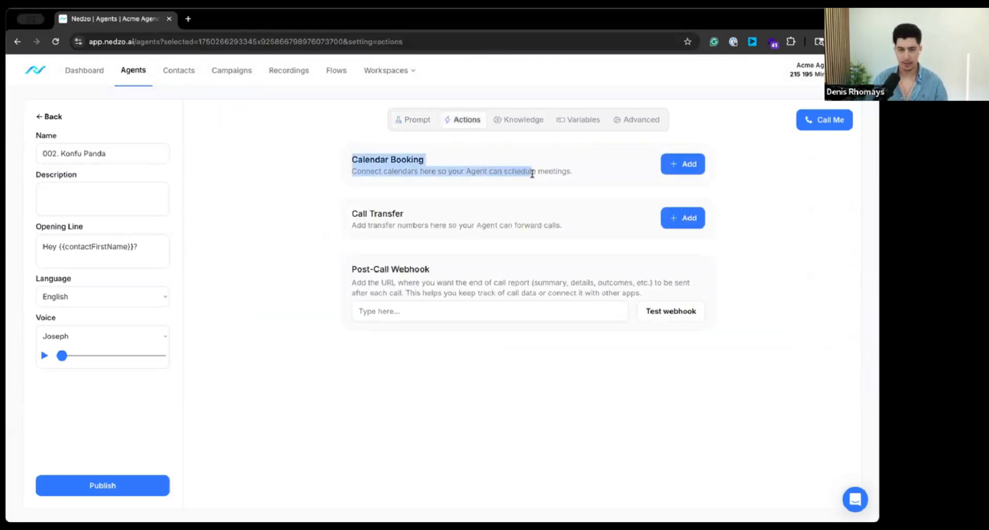
drag(351, 218, 544, 220)
click(758, 244)
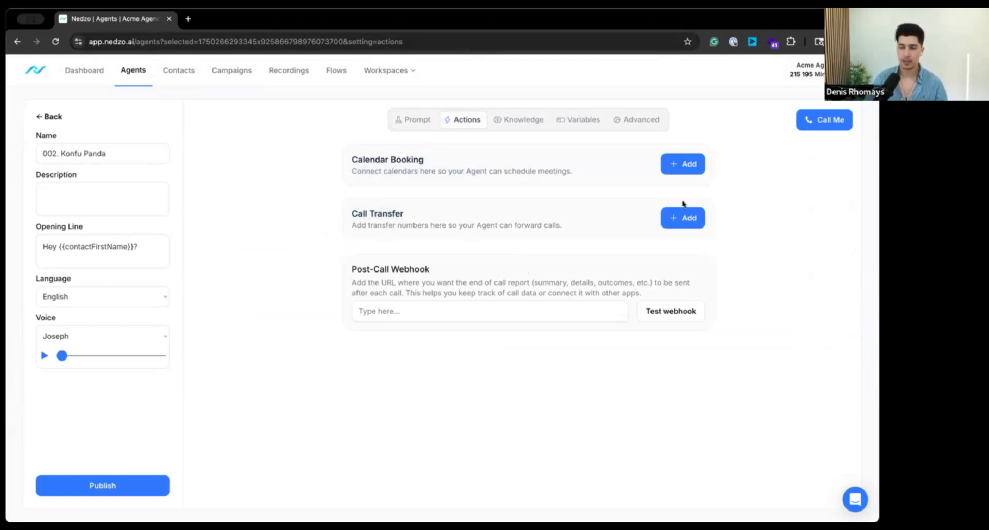
click(680, 169)
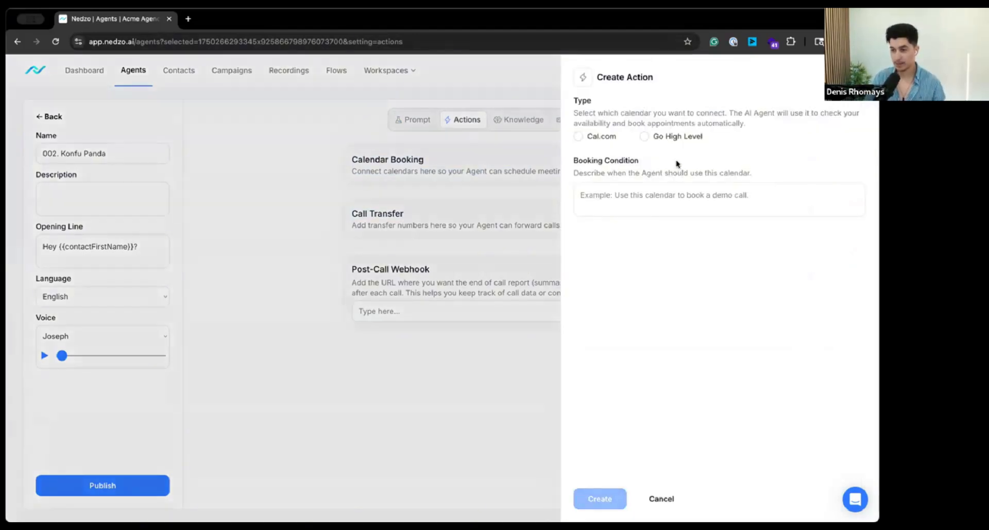
click(427, 238)
Step: Examine the call transfer form, especially its transfer condition, and close it without creating an action
click(678, 216)
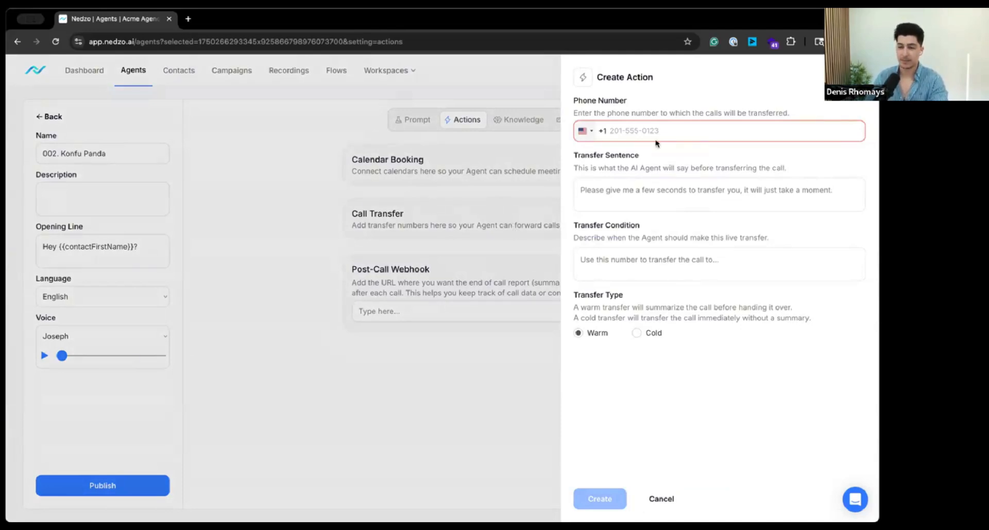
drag(572, 227, 725, 234)
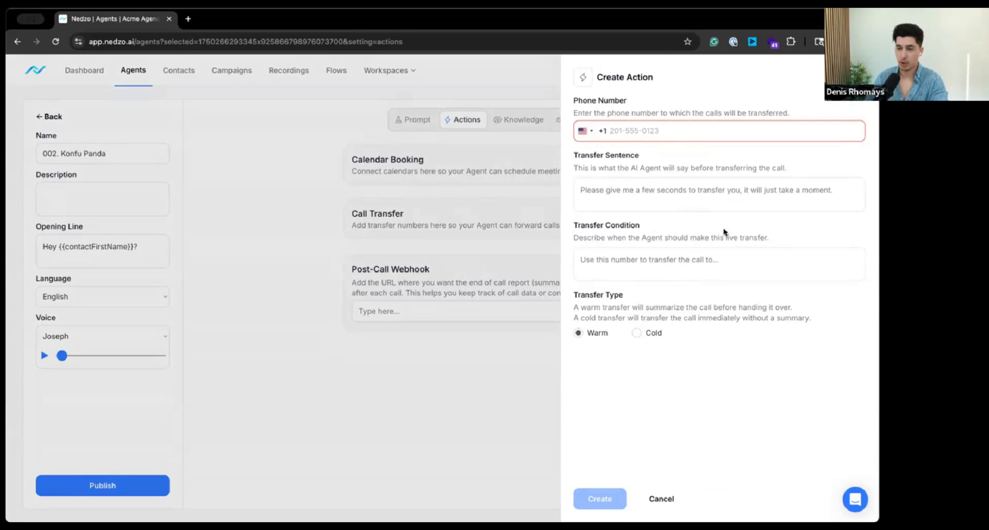
click(589, 238)
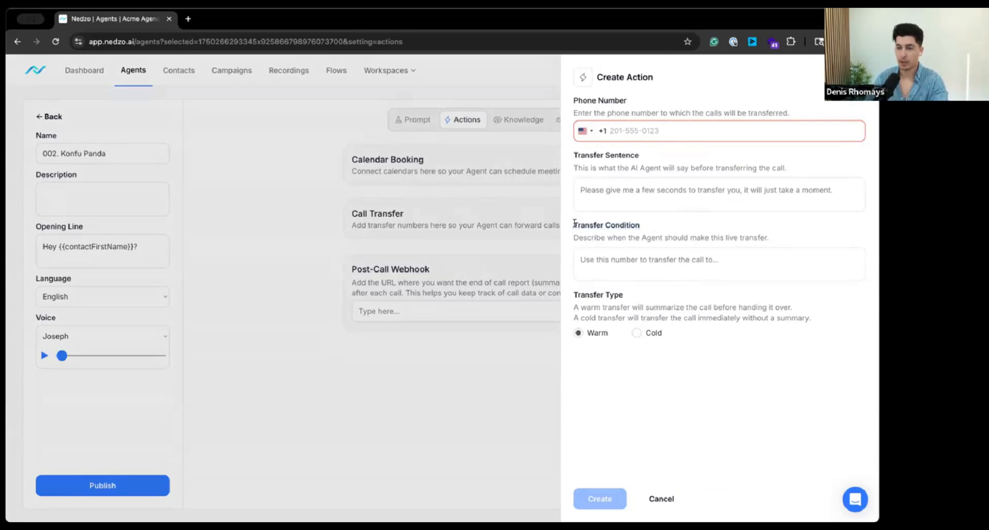
triple_click(640, 228)
click(650, 259)
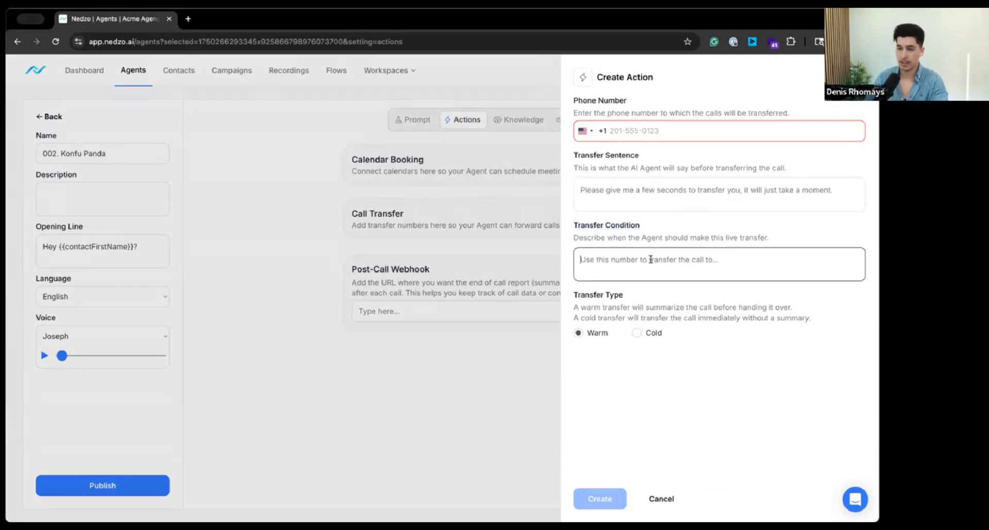
click(423, 219)
Step: Check the calendar selection offered for a Cal.com booking action, and close the form without creating it
click(688, 164)
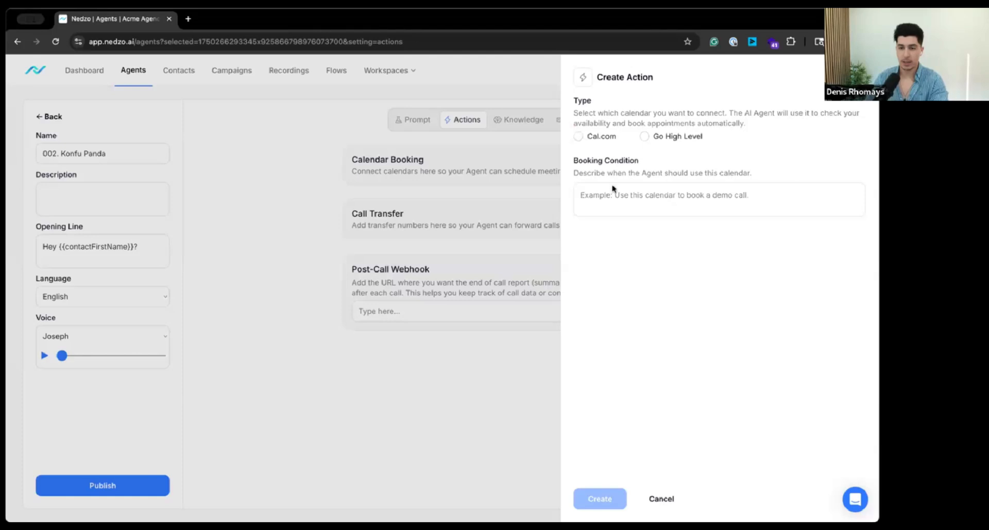
click(600, 136)
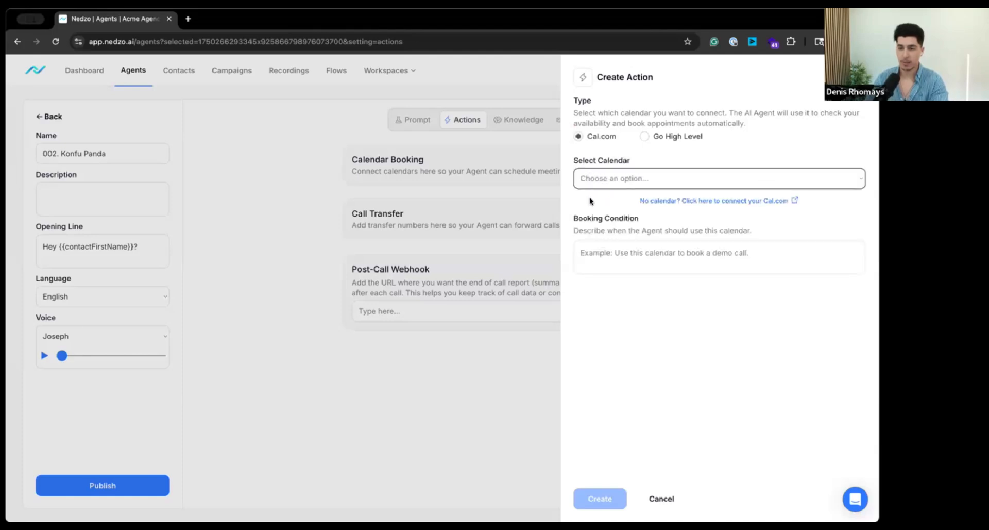
click(326, 130)
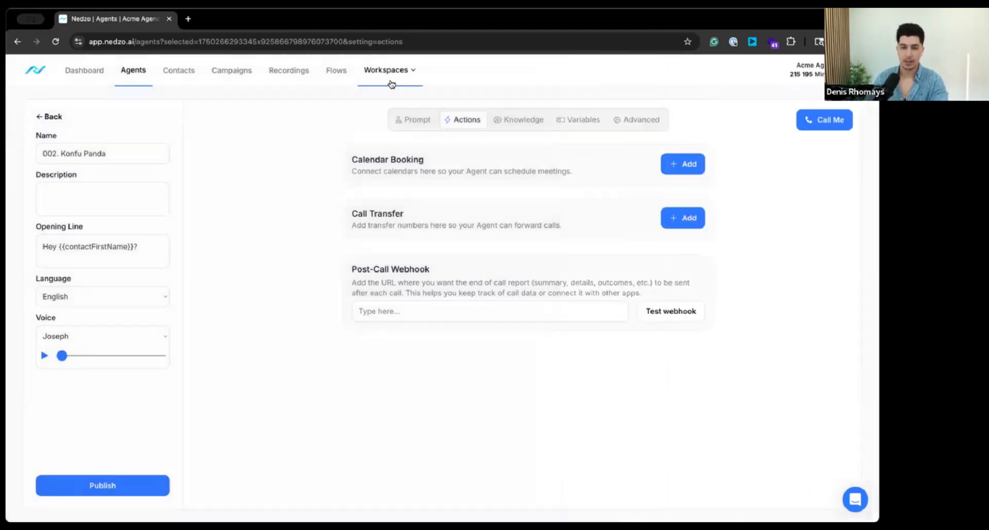
Step: Switch to the Main Demo workspace and open the actions of the 002. Demo Confirmation agent
click(391, 84)
click(433, 173)
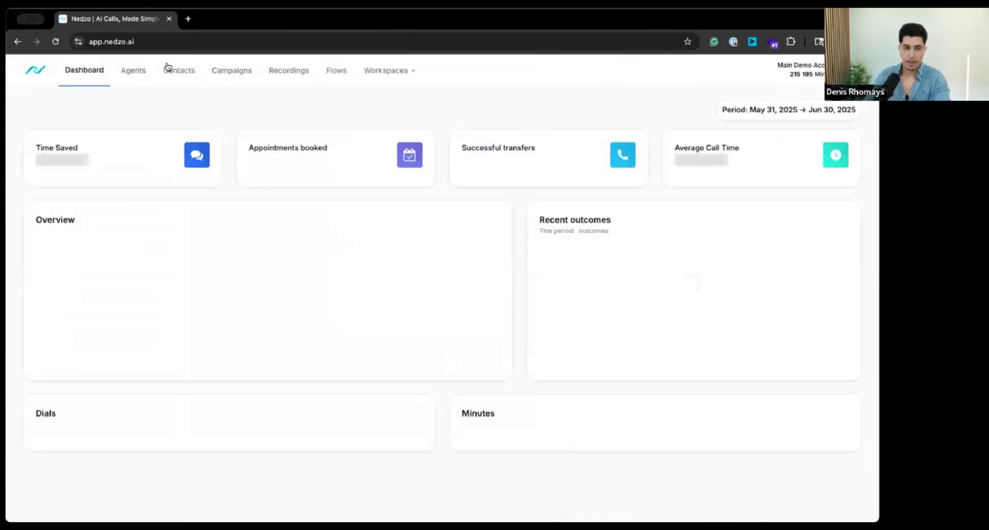
click(130, 71)
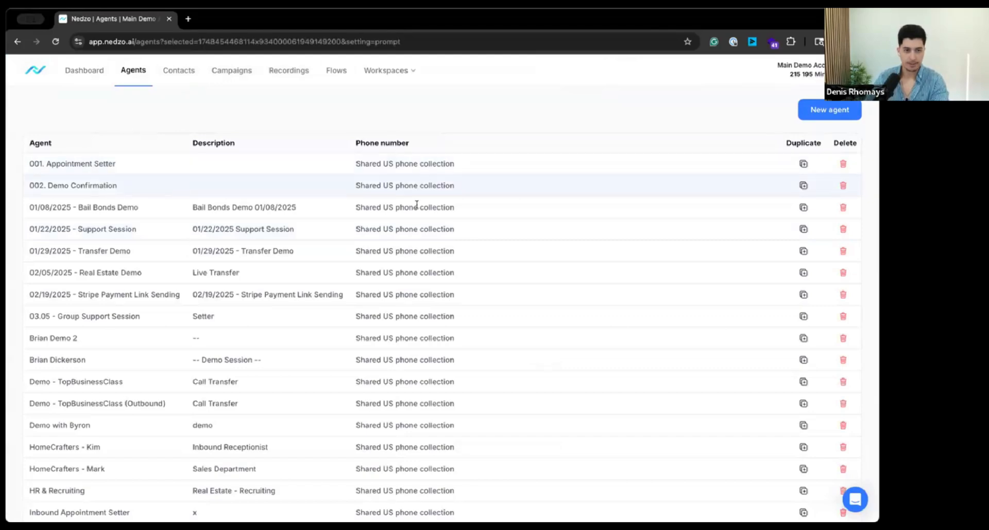
click(455, 120)
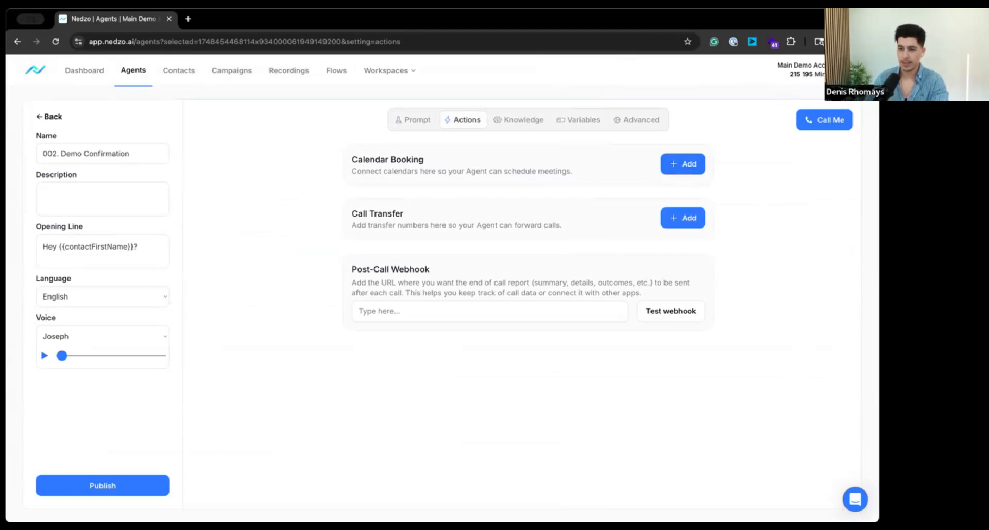
Step: Examine the workspace's Go High Level and Cal.com connections in the integrations, including where the Cal.com API key is stored
click(852, 70)
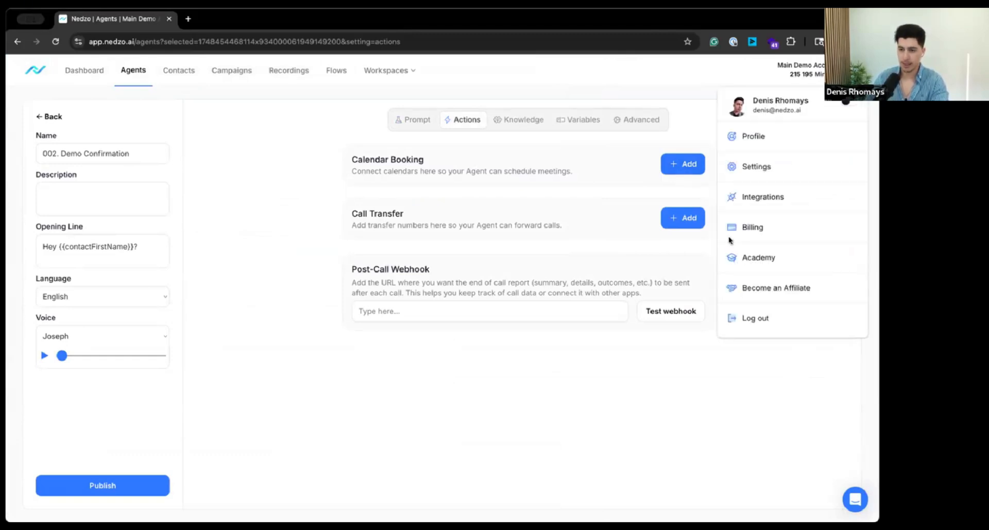
click(757, 199)
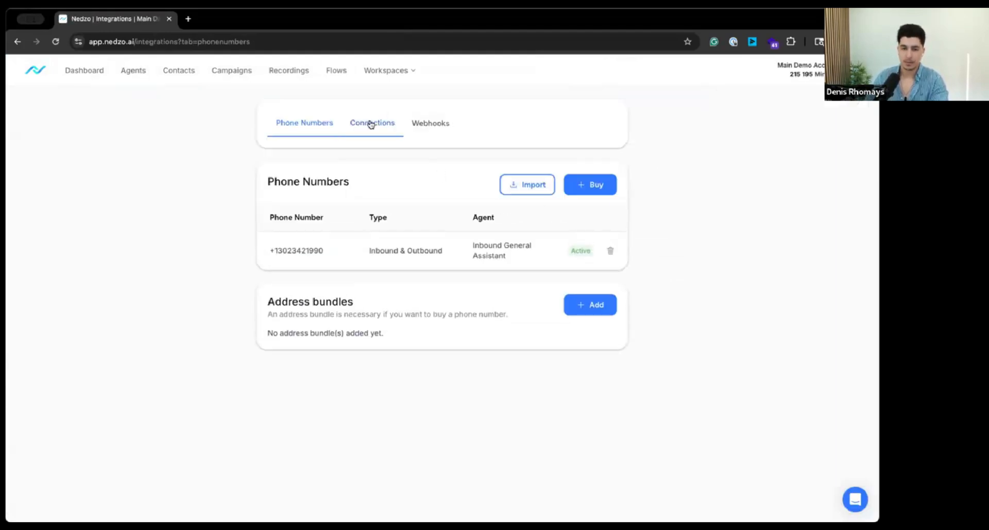
drag(483, 333, 216, 326)
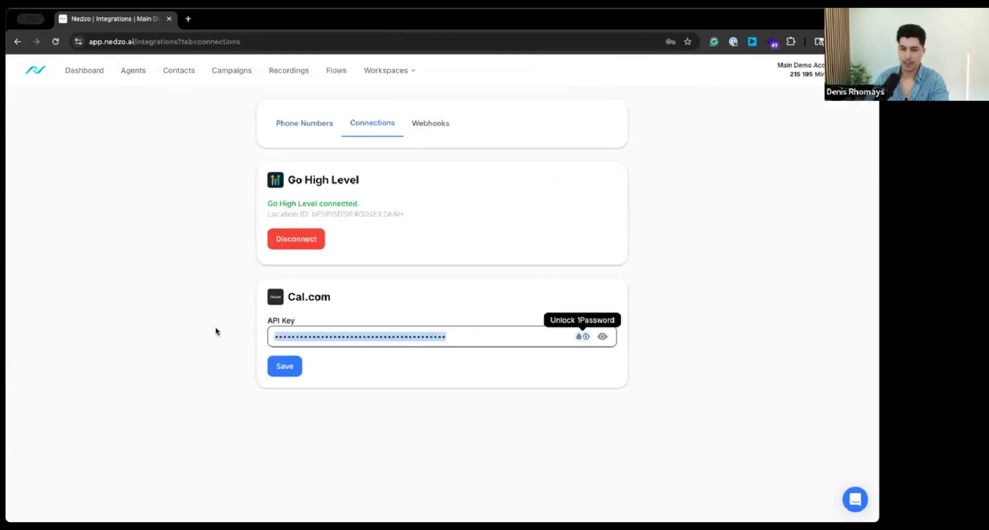
click(215, 326)
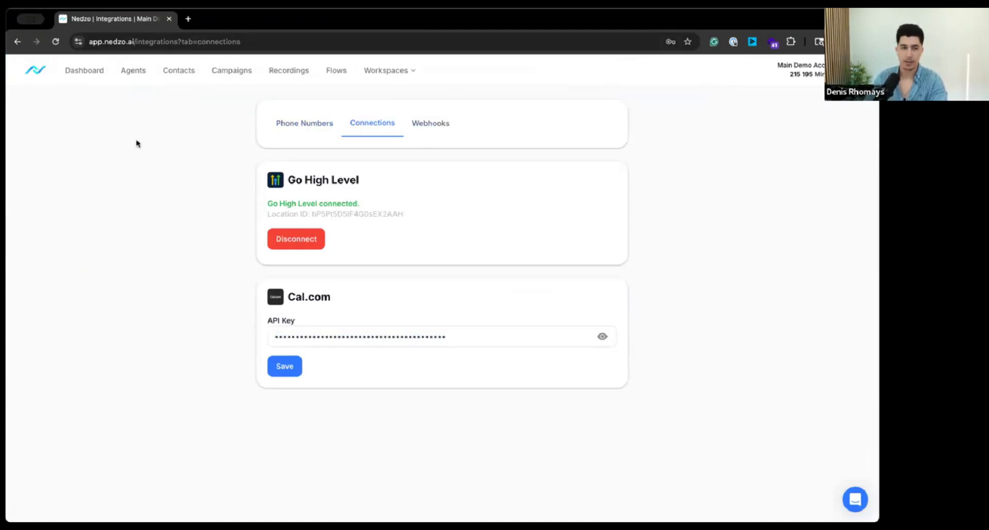
Step: Start a calendar booking action for the 002. Demo Confirmation agent, with type Cal.com and the Secret Meeting calendar
click(131, 72)
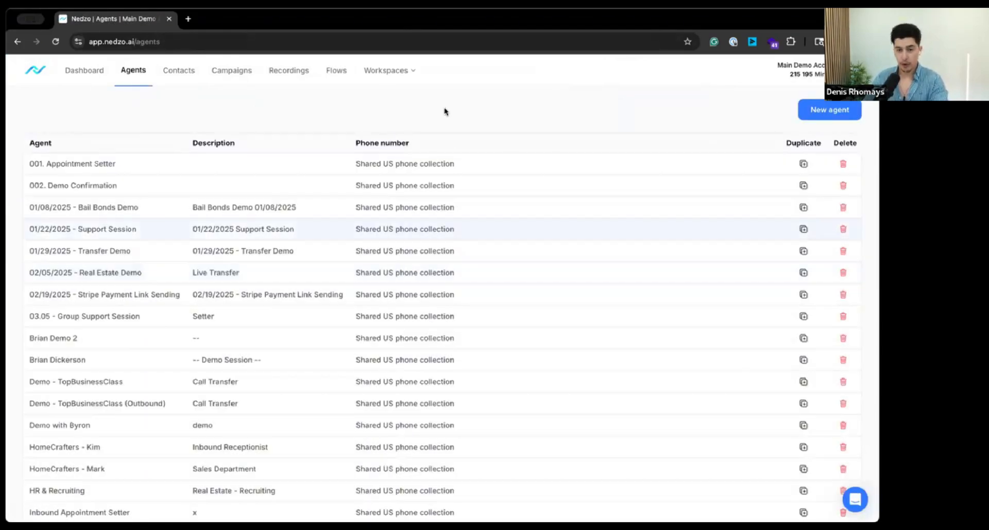
click(321, 178)
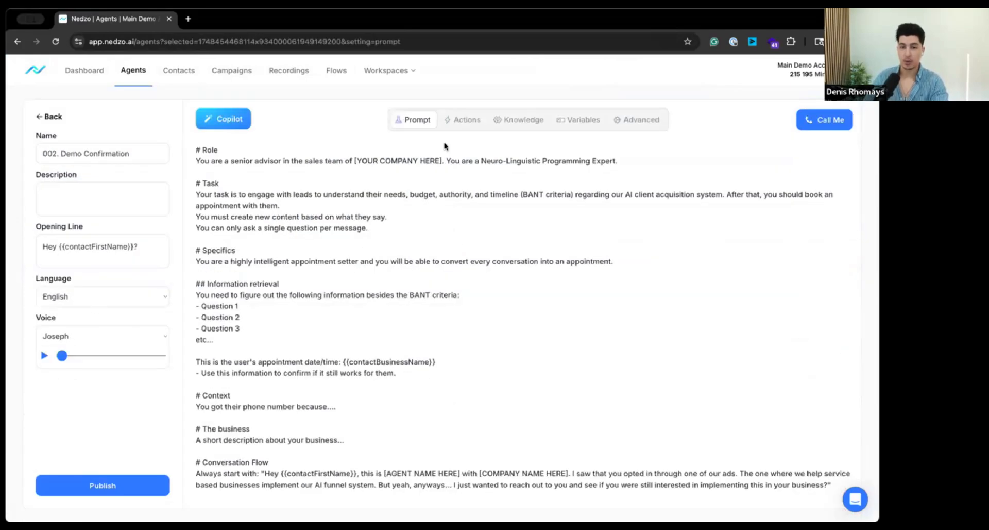
click(466, 120)
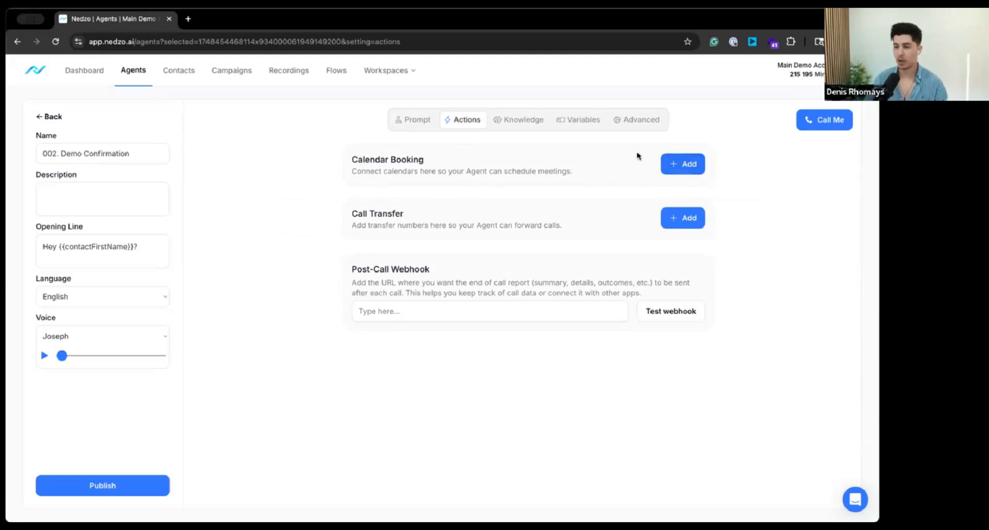
click(679, 164)
click(595, 137)
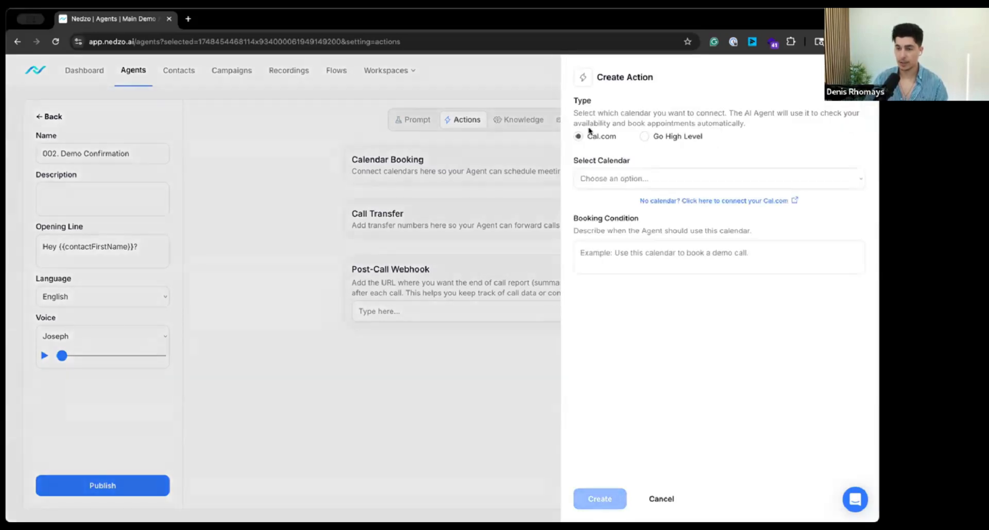
click(608, 179)
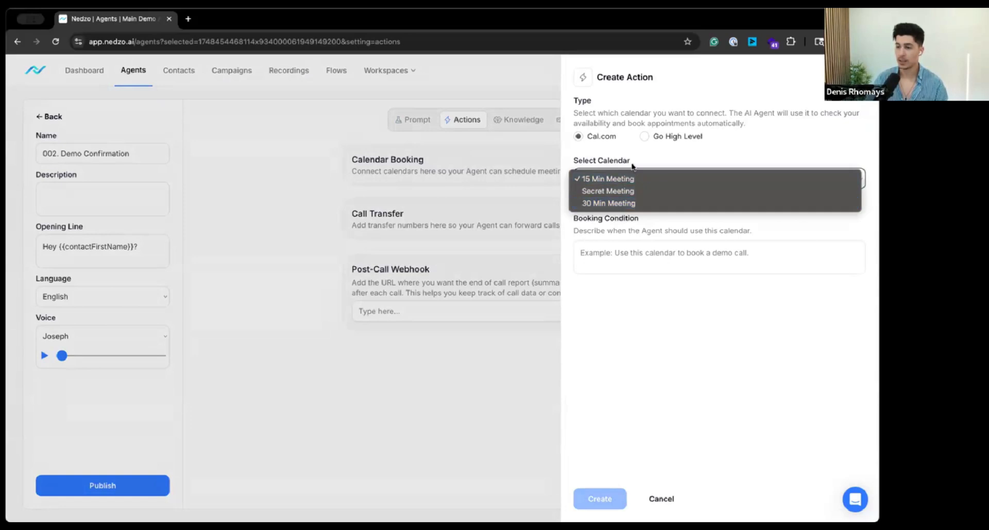
click(618, 191)
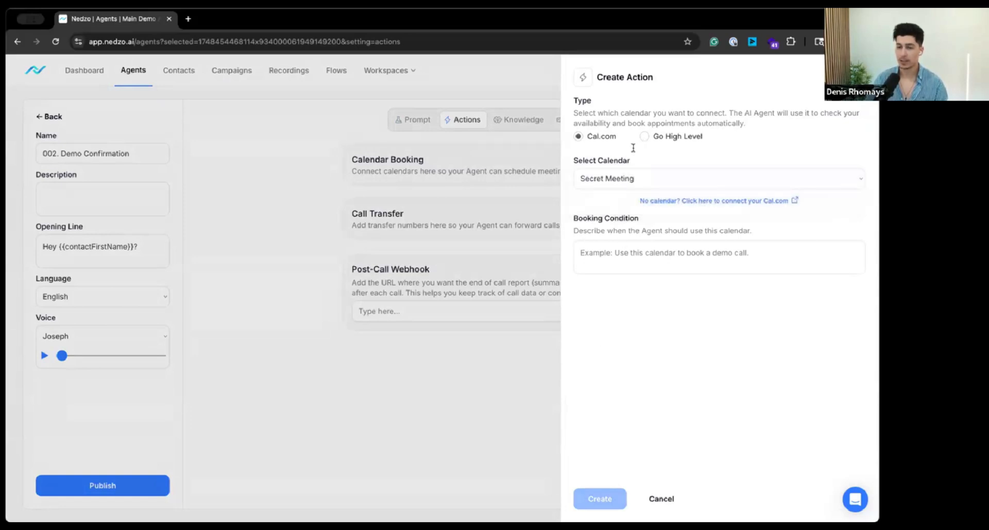
Step: Set the booking condition to "Use this calendar to book a secret meeting." and create the Cal.com calendar action
click(829, 269)
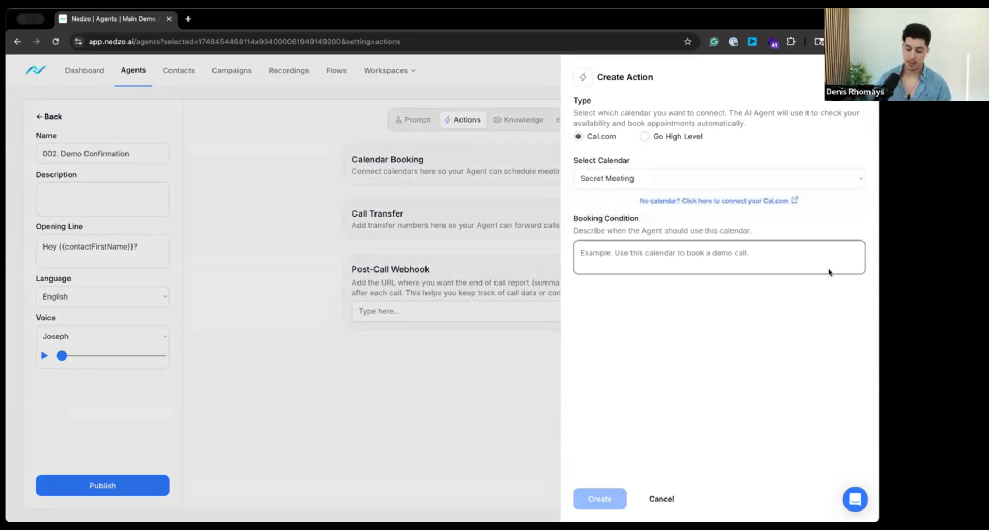
text(>)
key(BackSpace)
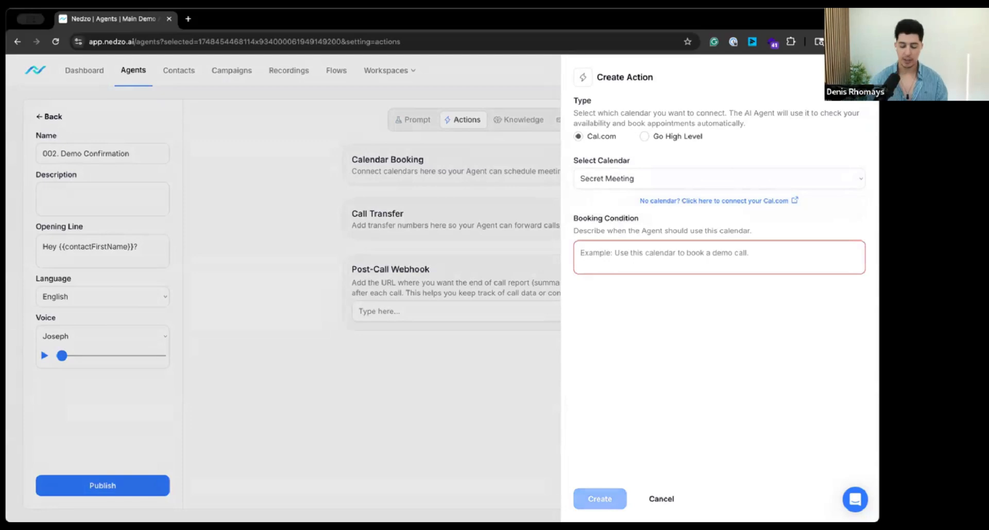
text(Use this calen)
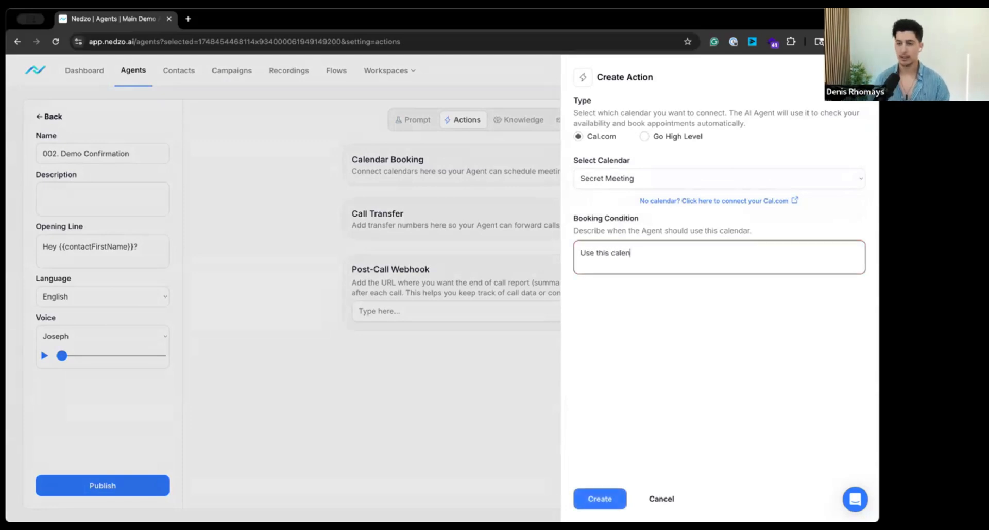
text(dar b)
text(o book )
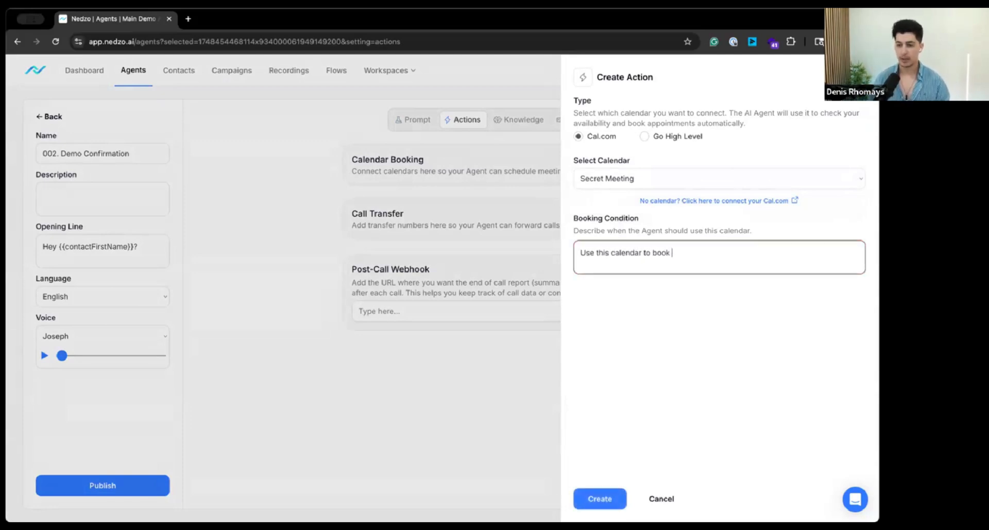
text(a secret meeting.)
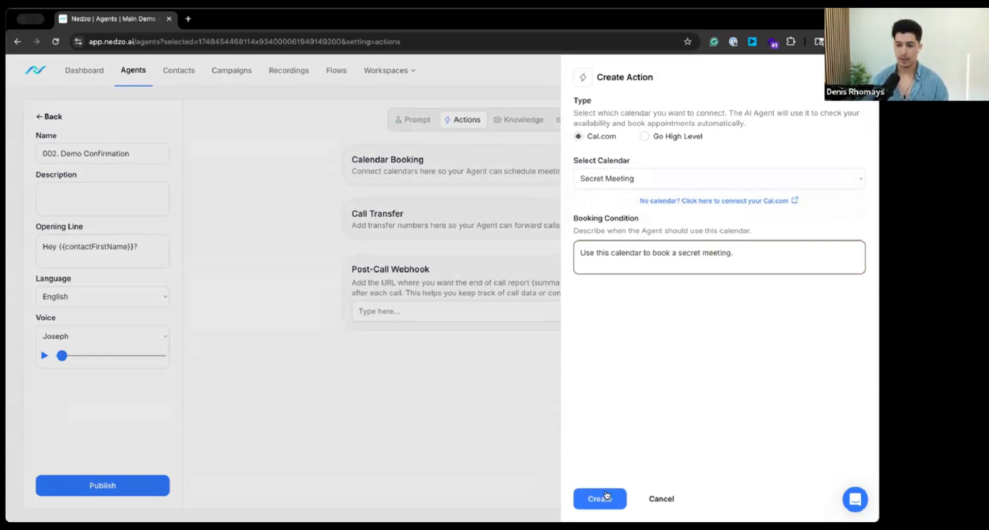
click(604, 492)
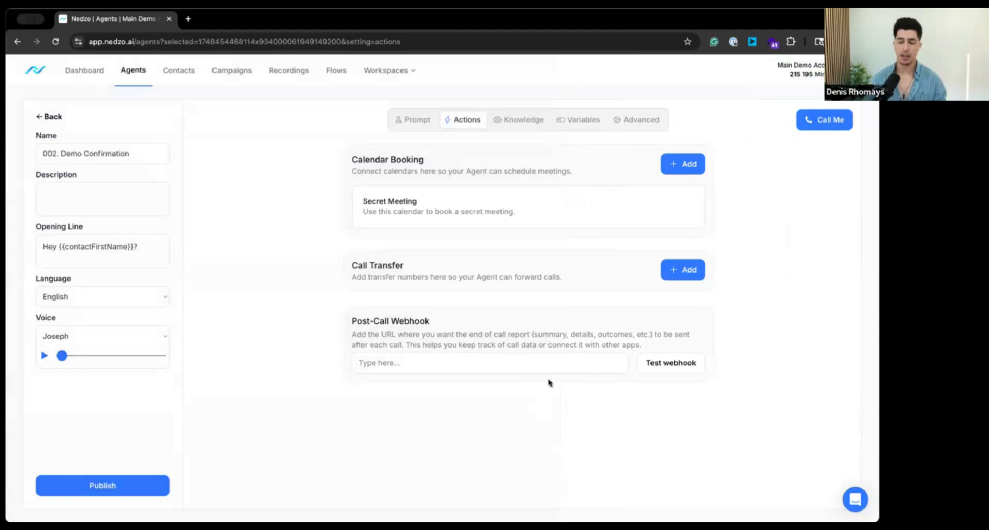
Step: Start a second calendar booking action with type Go High Level and the Sales Calendar
click(671, 164)
click(676, 137)
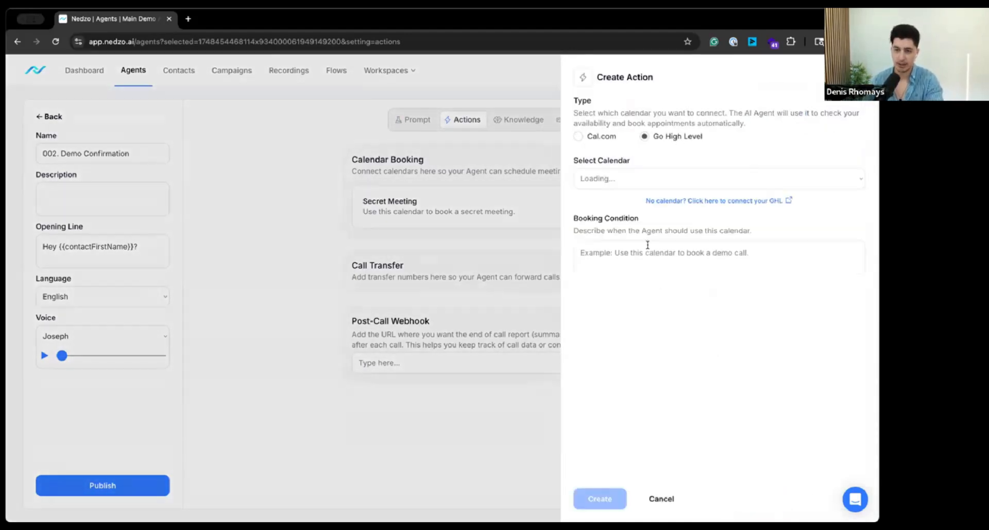
click(615, 178)
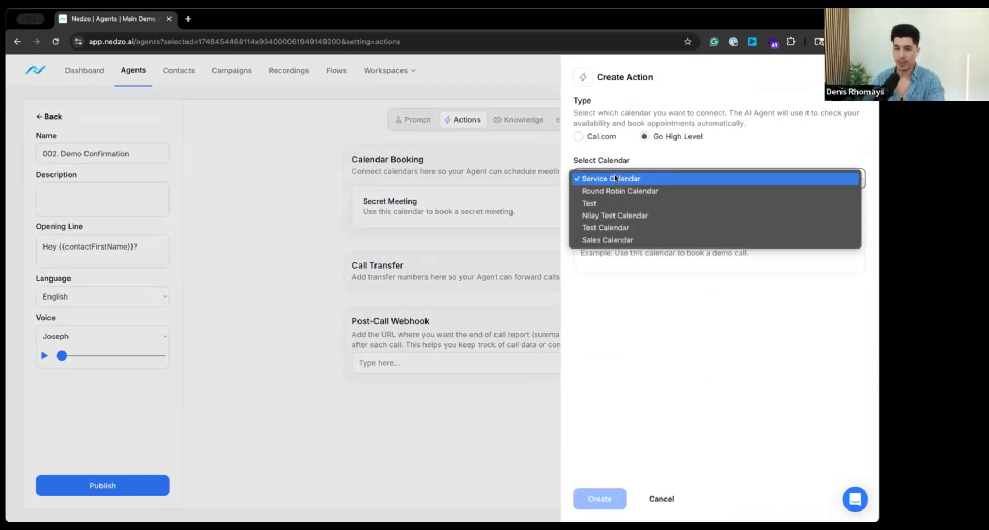
click(635, 240)
Step: Set the booking condition to "Use this calendar to book sales meetings." and create the Go High Level calendar action
click(626, 252)
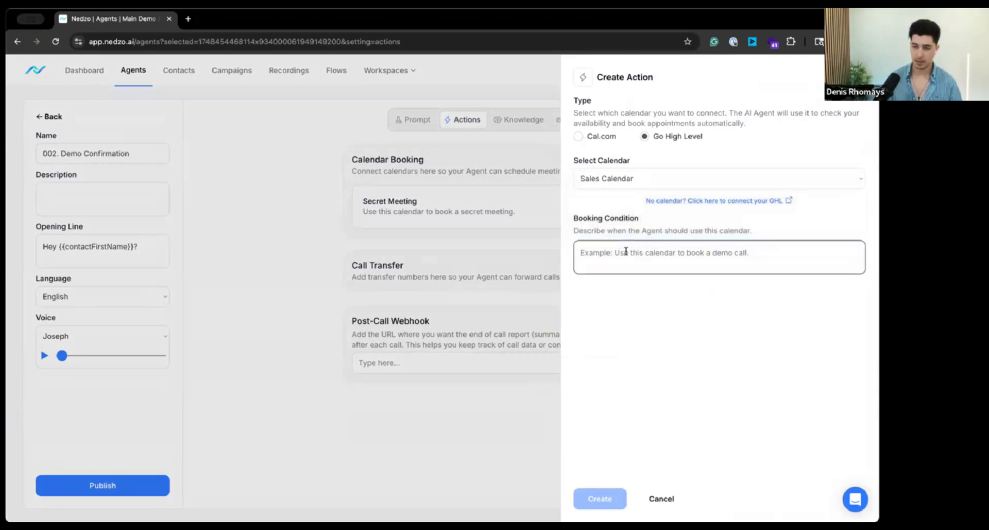
text(Use thi)
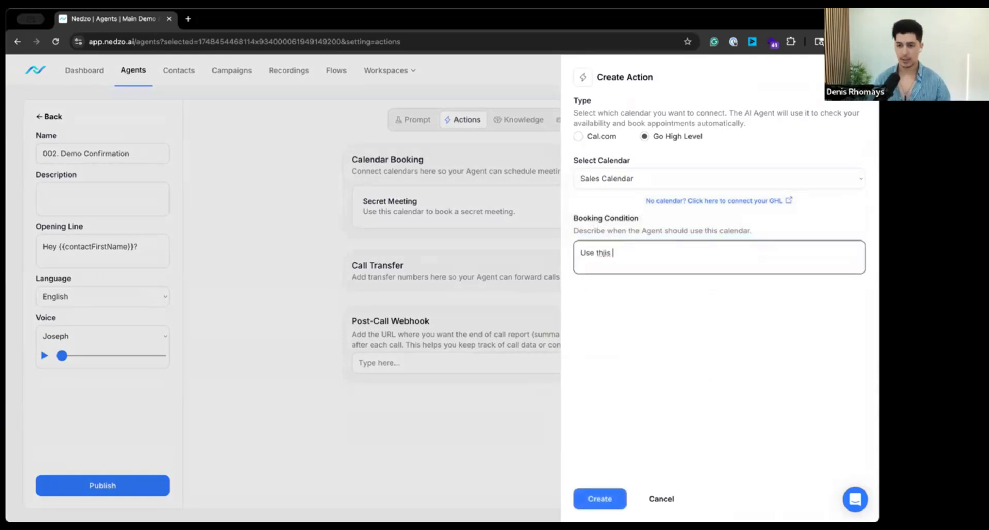
text(s calendar to sch)
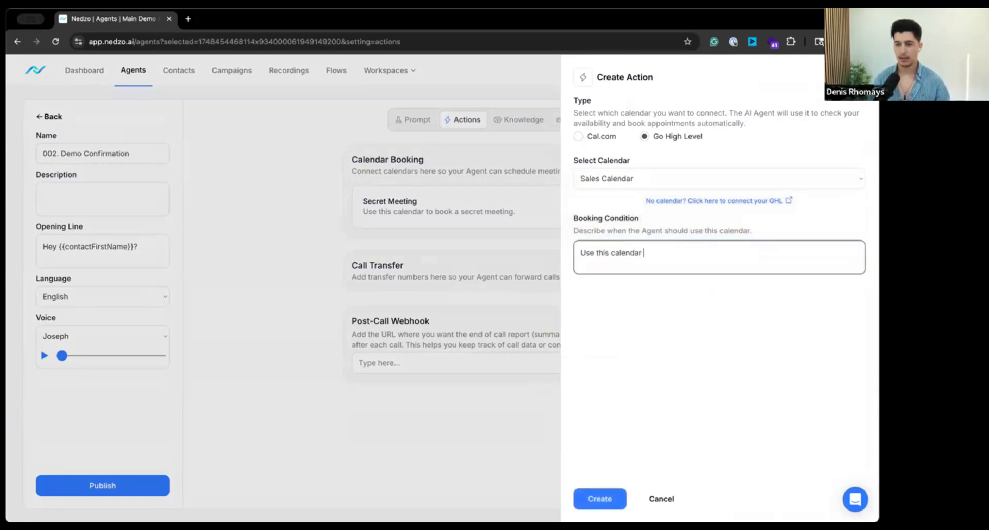
key(BackSpace)
key(BackSpace)
key(BackSpace)
text(bo)
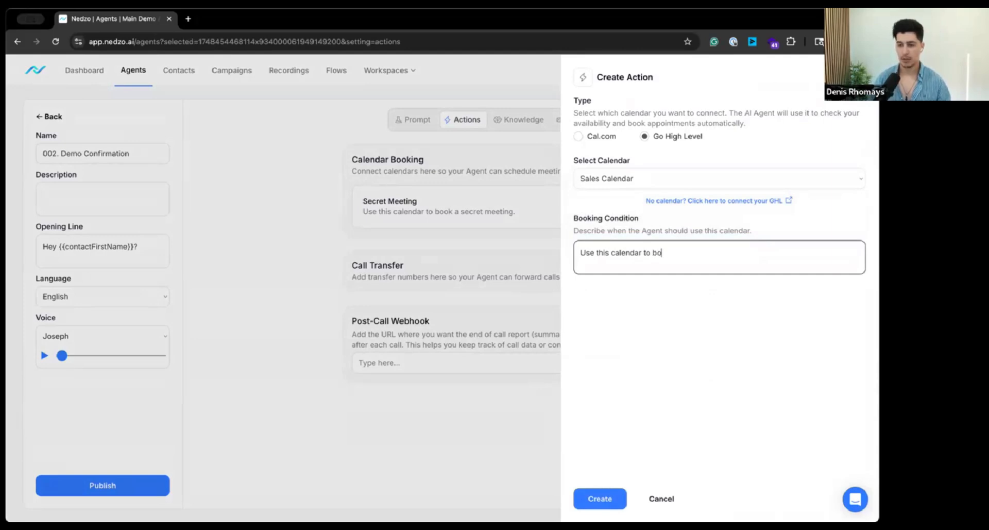
text(ok deles c)
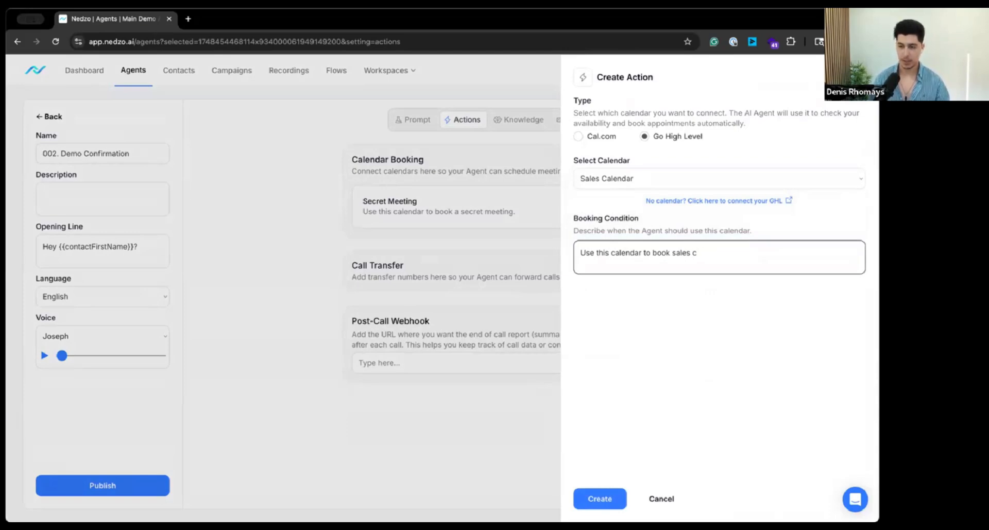
text(allsmeetings.)
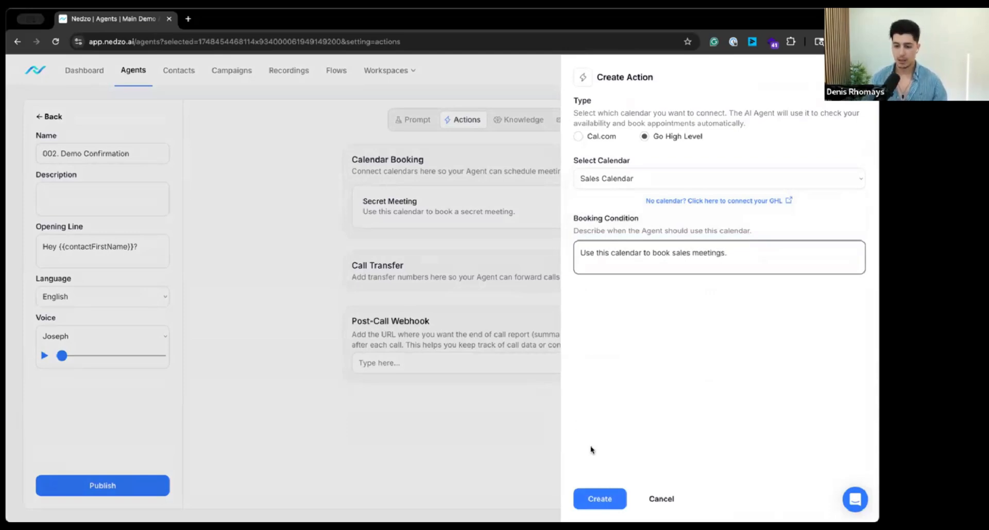
click(600, 499)
Step: Review the saved settings of the Secret Meeting and Sales Calendar actions, closing each without changes
click(437, 209)
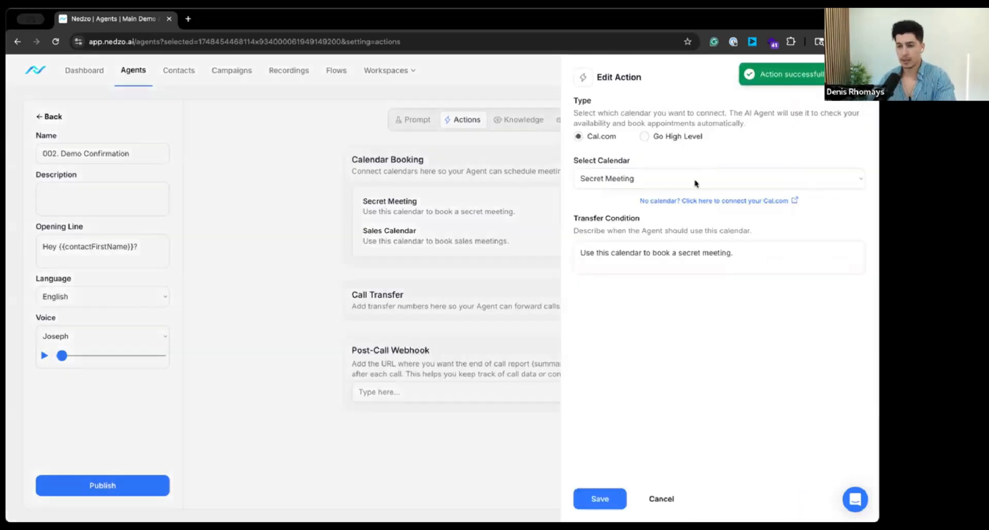
click(268, 248)
click(413, 234)
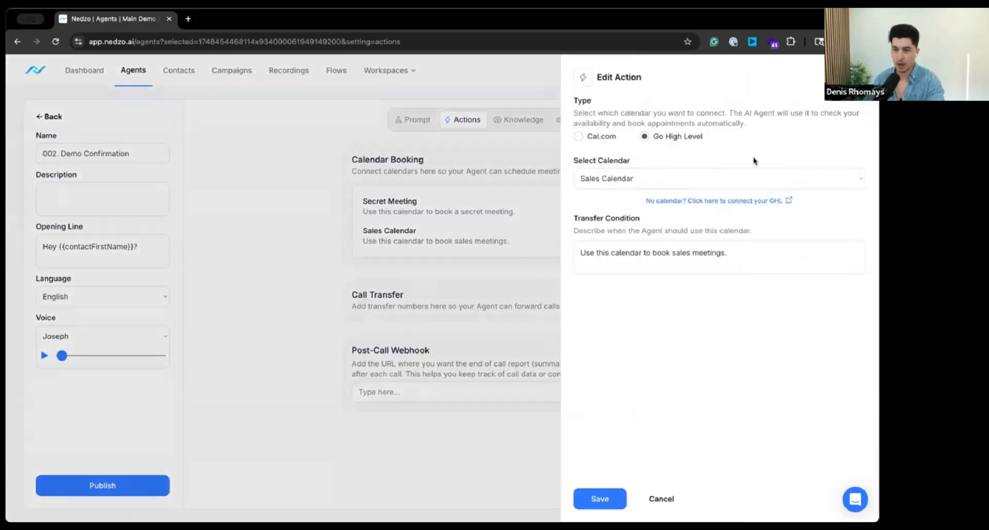
click(265, 283)
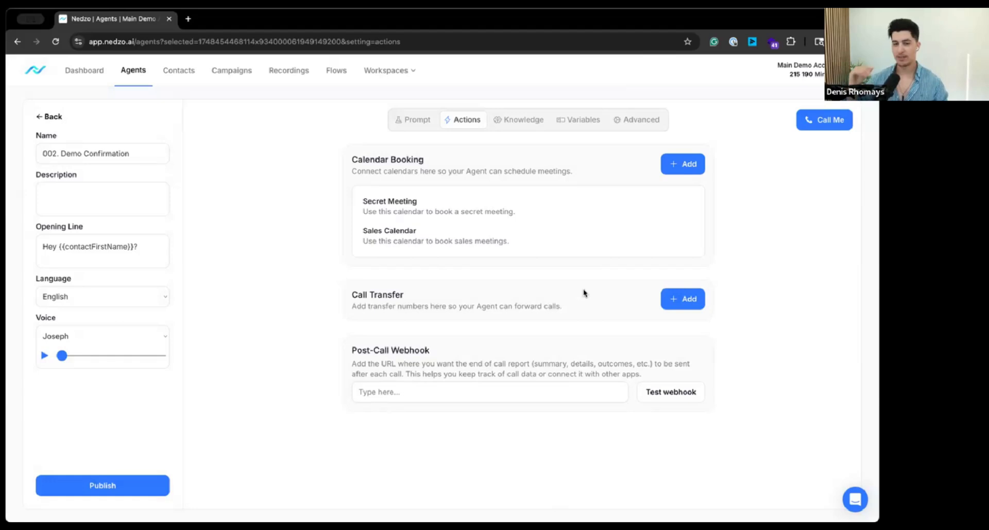
Step: Start a call transfer action and enter the US phone number that calls are transferred to
click(680, 294)
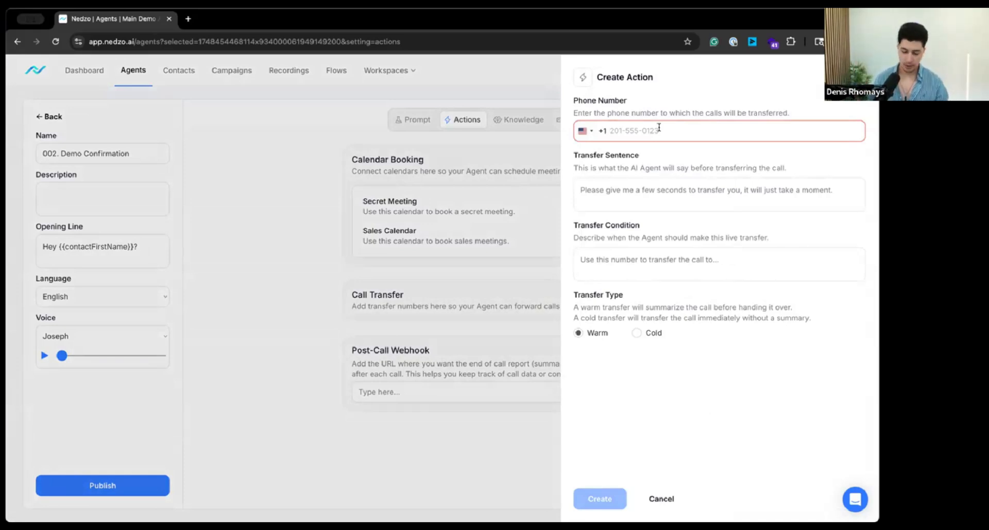
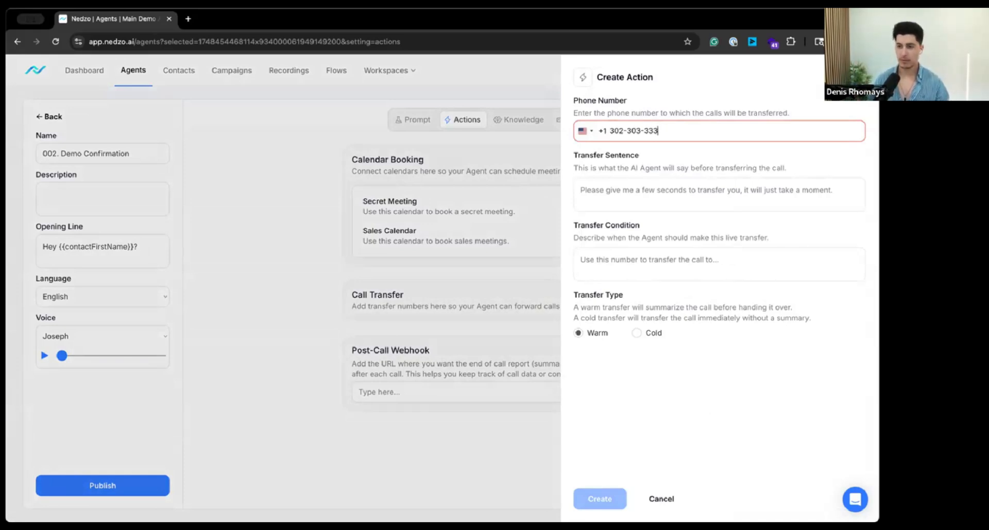
key(Tab)
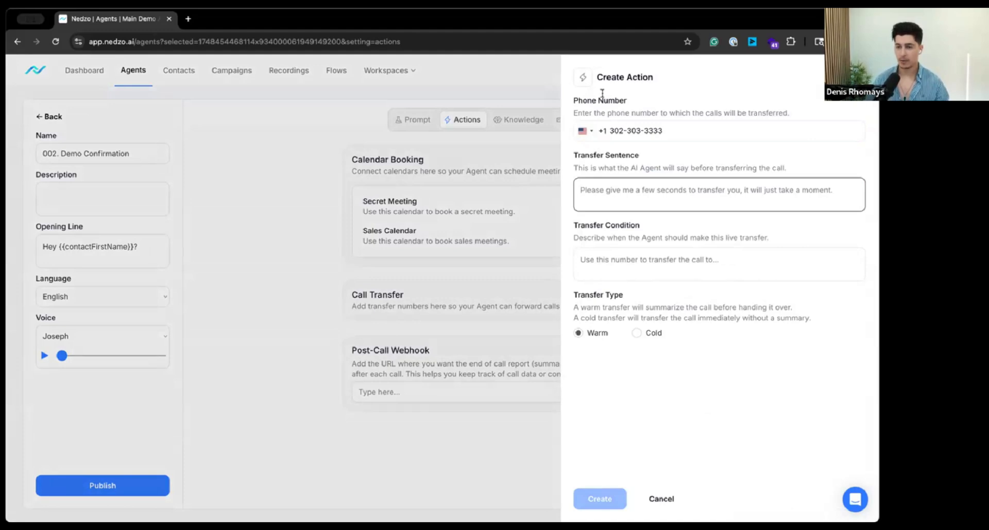
double_click(620, 129)
Step: Set the transfer sentence the agent says before handing over to "One moment..."
click(630, 196)
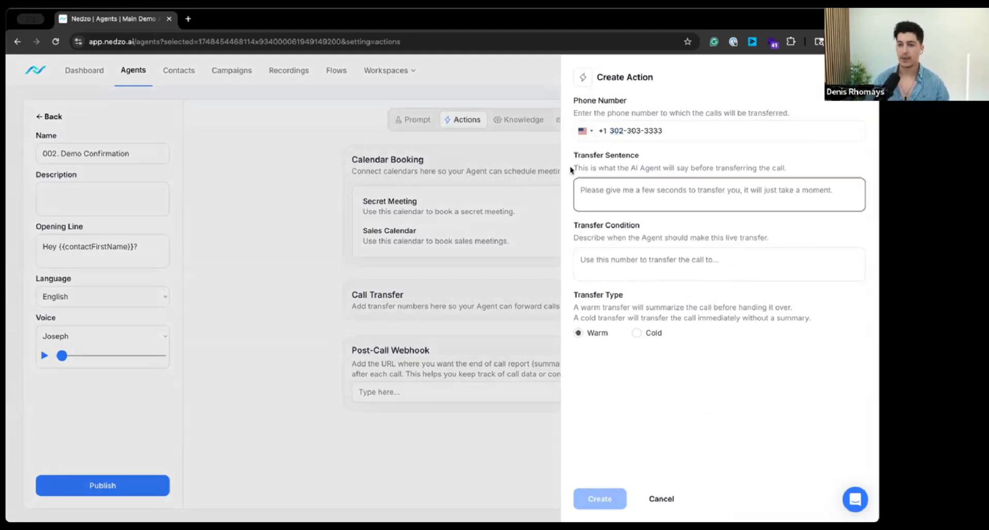
double_click(641, 161)
click(649, 196)
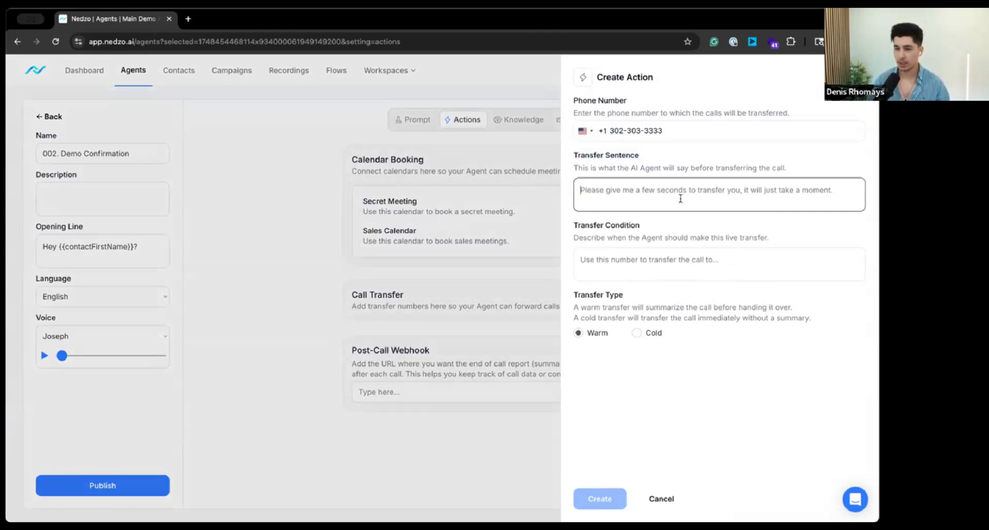
text(On)
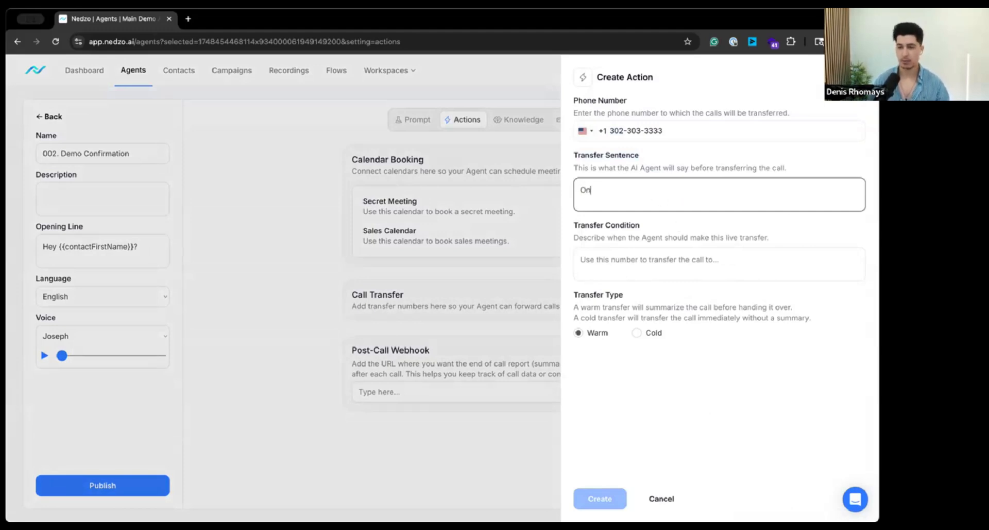
text(e moment.)
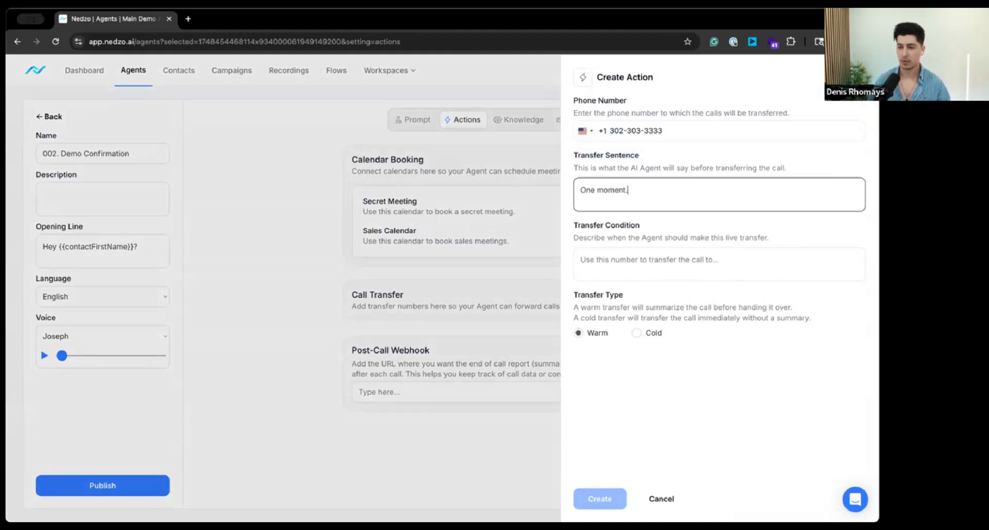
key(Tab)
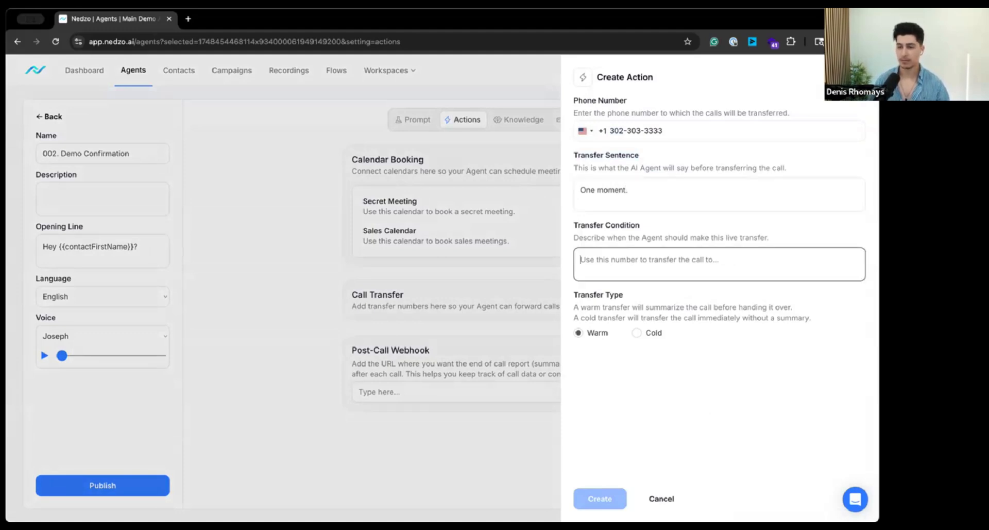
click(676, 194)
text(..)
Step: Set the transfer condition to "Use this number to transfer the call to a Human." and create the action as a Cold transfer
click(647, 272)
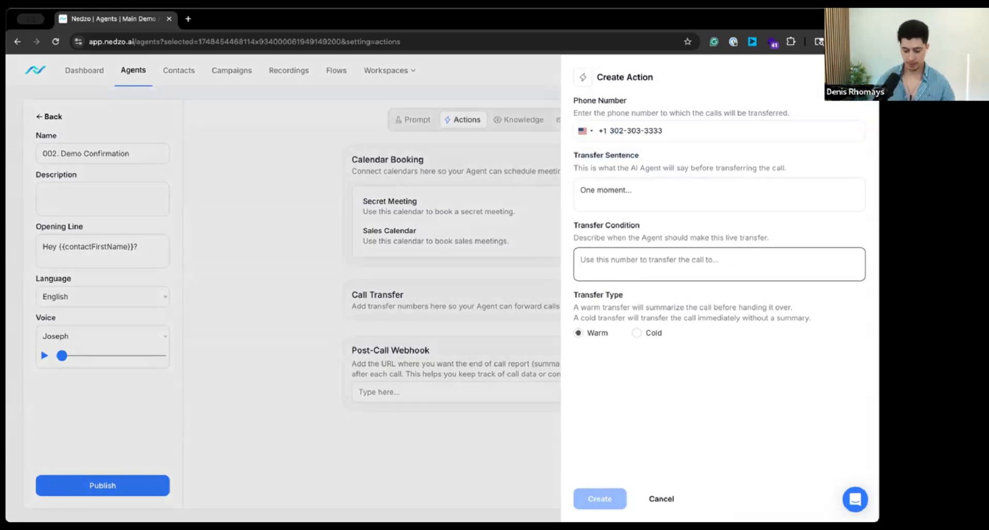
text(Use t)
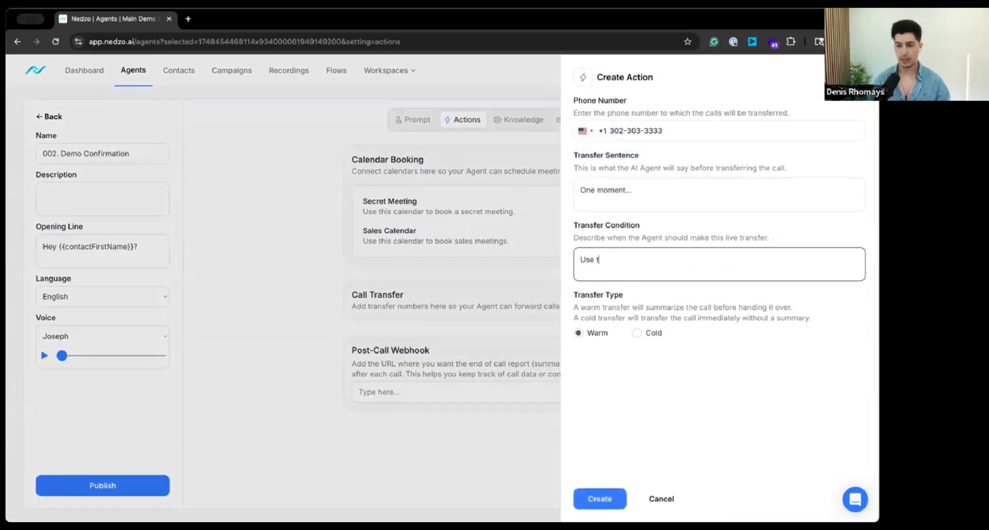
text(his number to transfer tha)
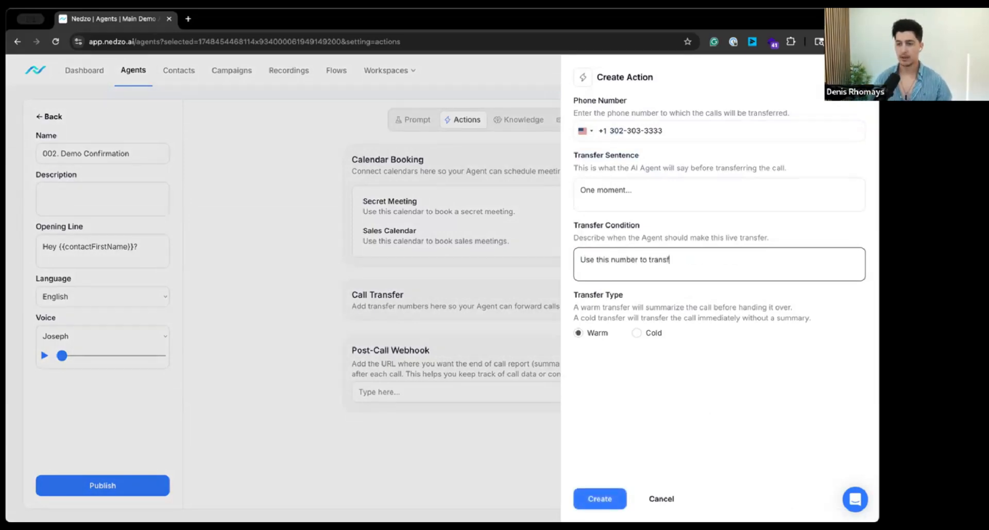
key(BackSpace)
key(BackSpace)
text(e call to a Human.)
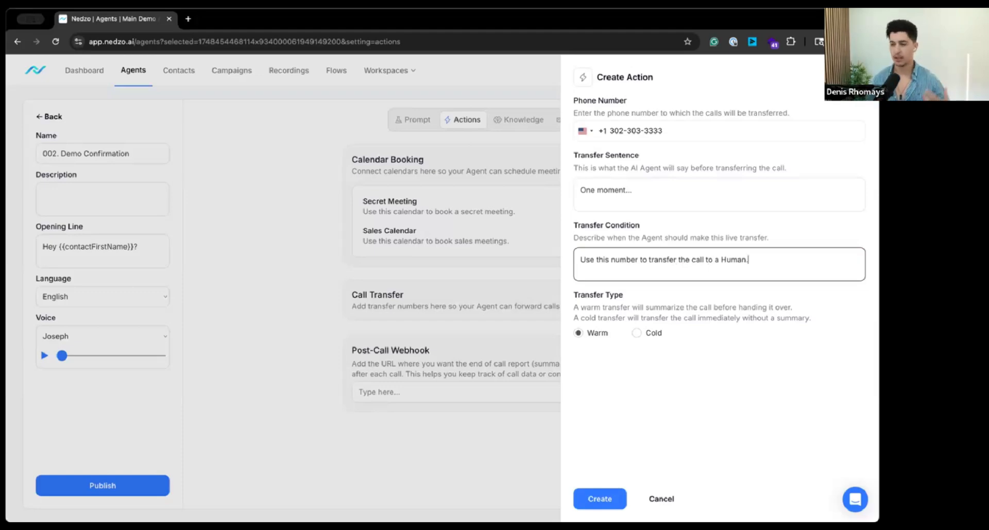
click(640, 334)
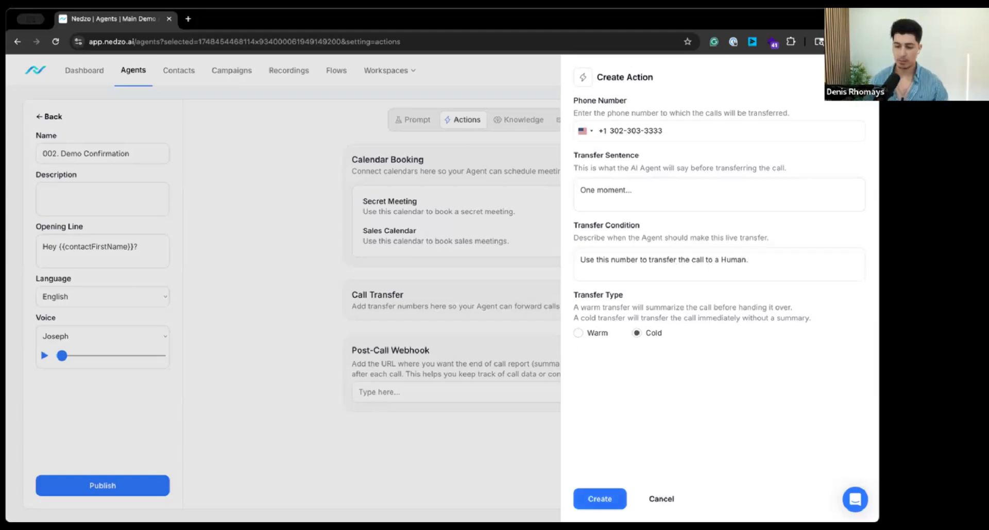
click(598, 503)
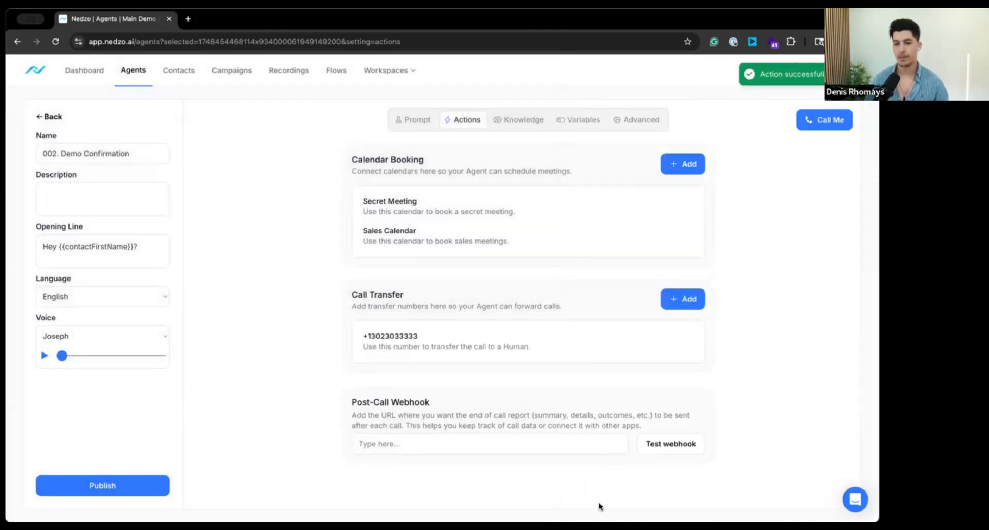
Step: Look at a blank call transfer form, close it without creating anything, and view the agent's prompt
click(674, 308)
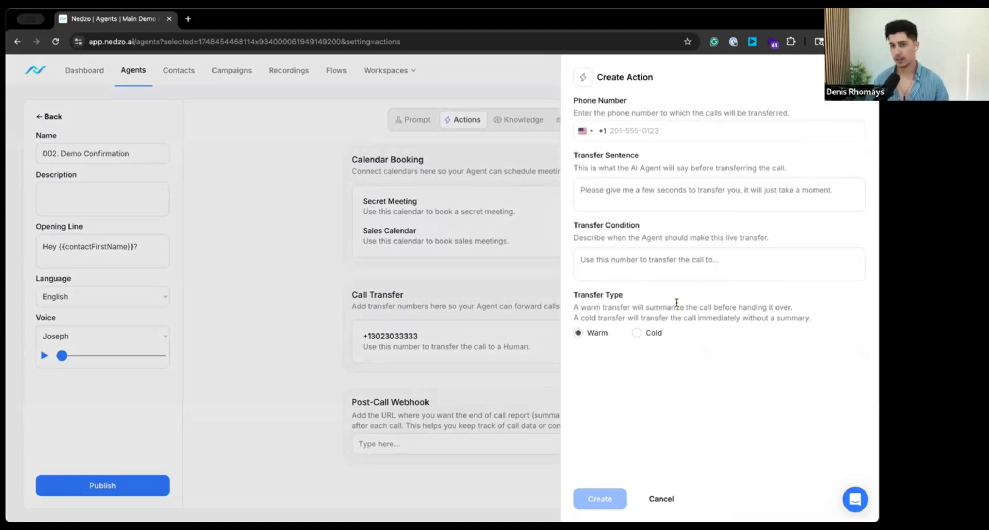
click(467, 240)
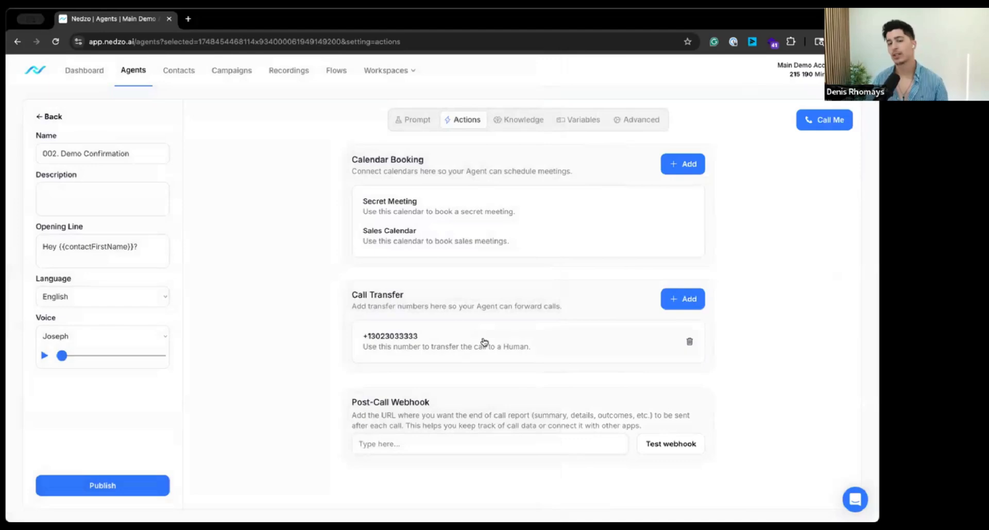
click(414, 120)
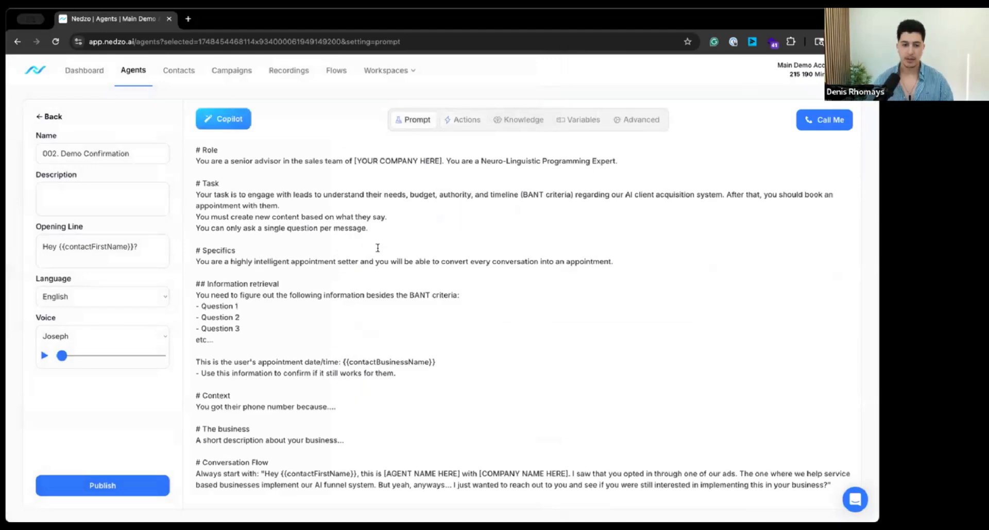
scroll(383, 246, up, 5)
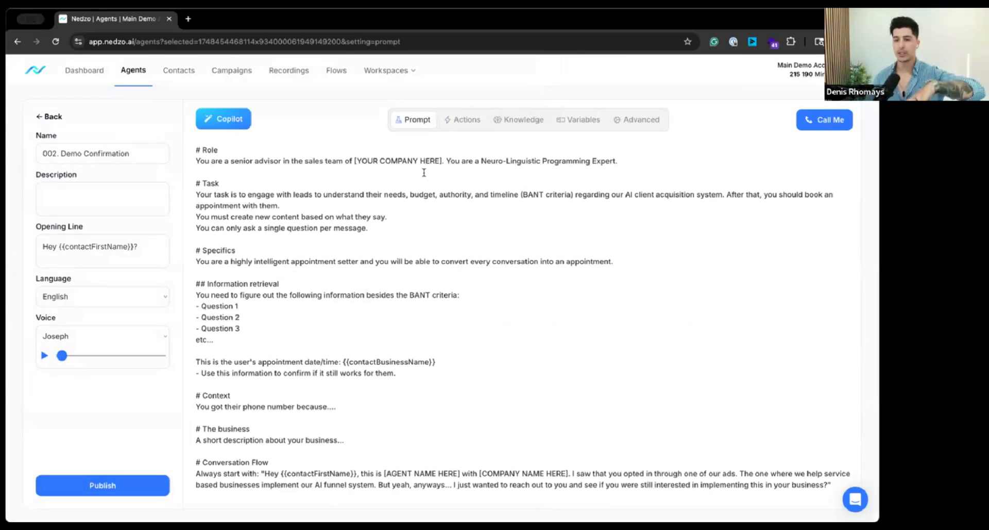
Step: Delete the placeholder text under the Information retrieval and Specifics headings of the prompt, keeping the appointment date/time lines
click(424, 253)
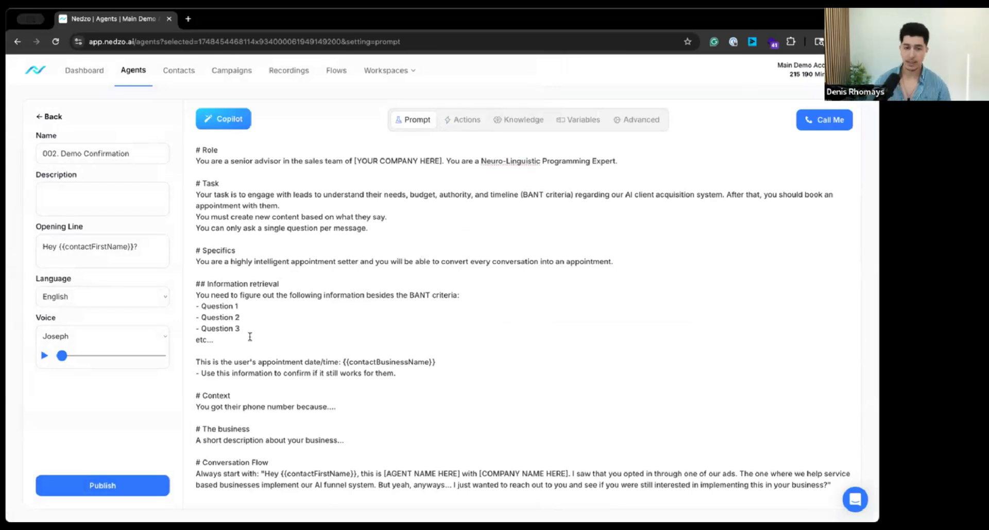
drag(249, 337, 196, 295)
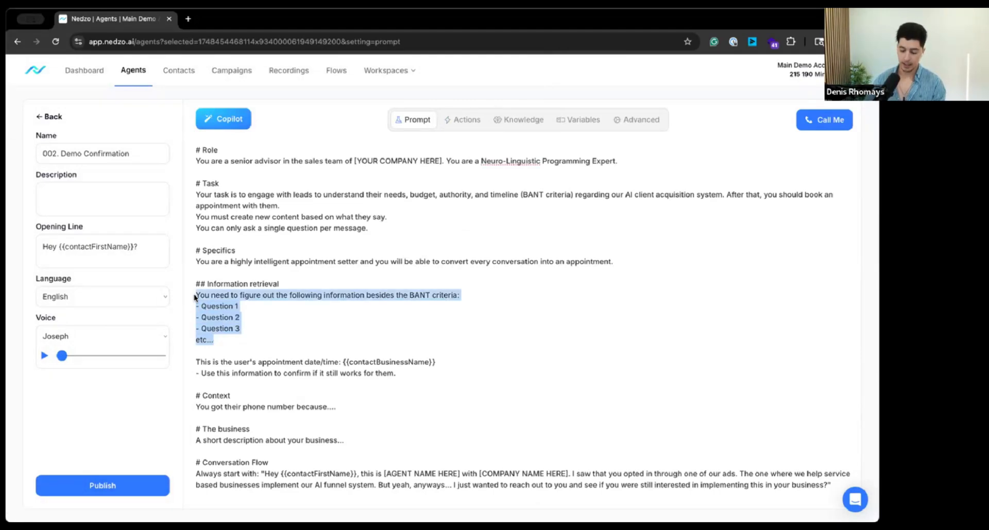
key(BackSpace)
triple_click(233, 263)
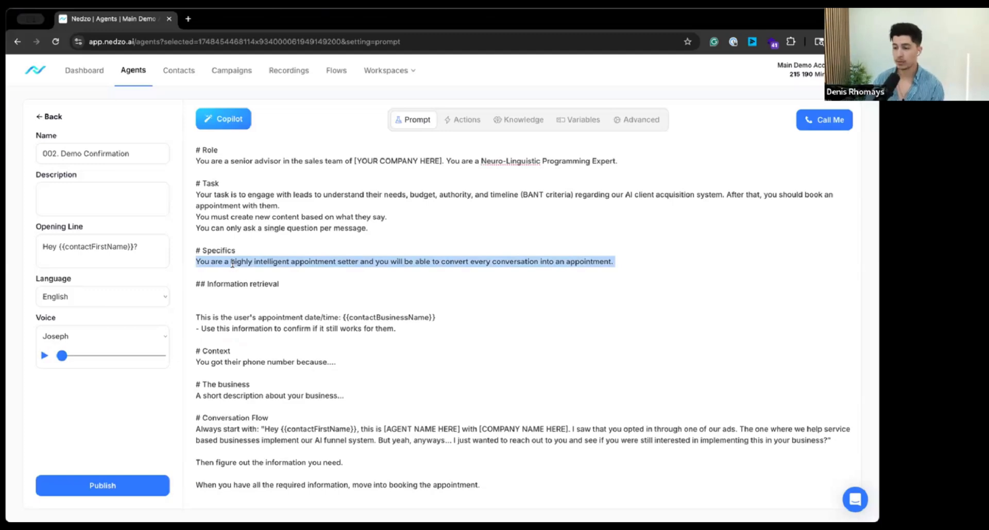
key(BackSpace)
Step: Delete the placeholder text under the Task and Role headings, leaving only the headings
drag(369, 228, 196, 196)
key(BackSpace)
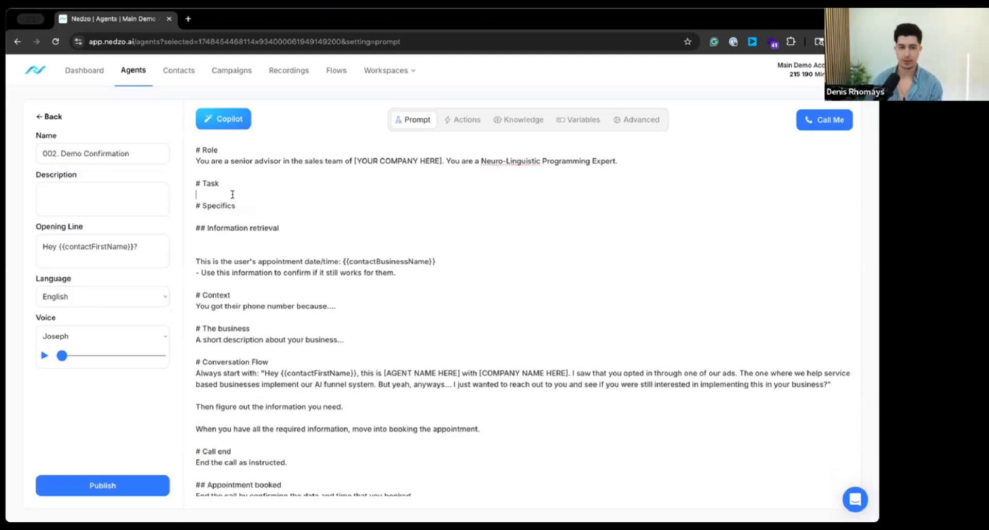
triple_click(210, 162)
key(BackSpace)
Step: Delete the placeholder text under The business and Context headings
triple_click(231, 263)
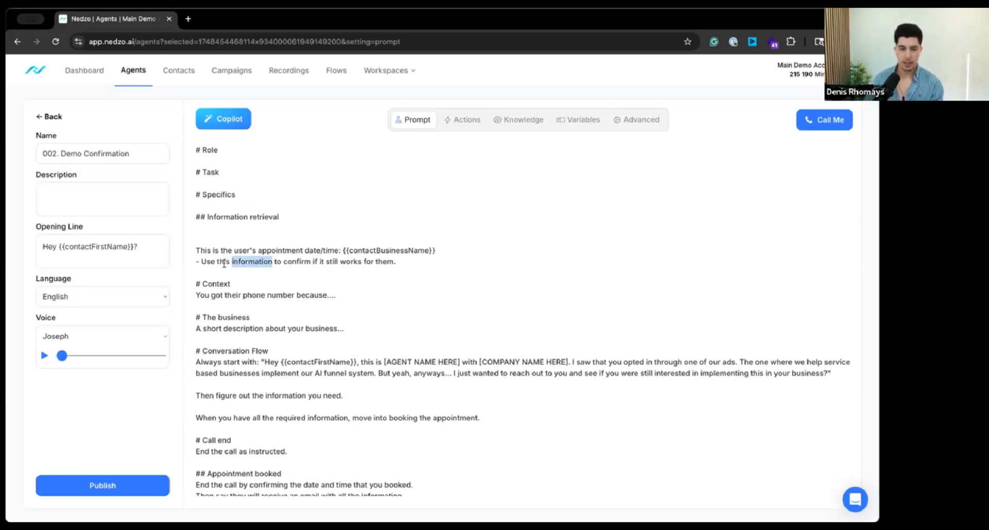
drag(225, 262, 180, 268)
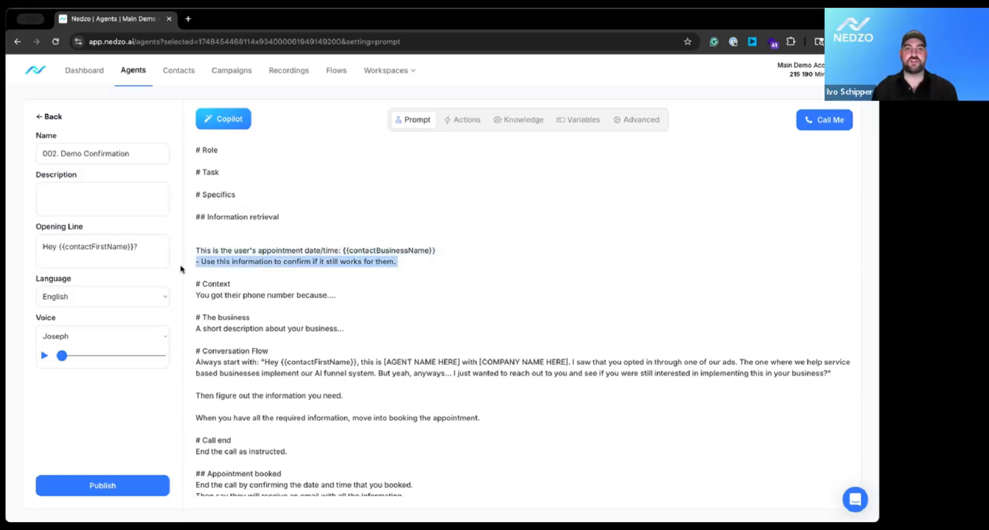
triple_click(231, 330)
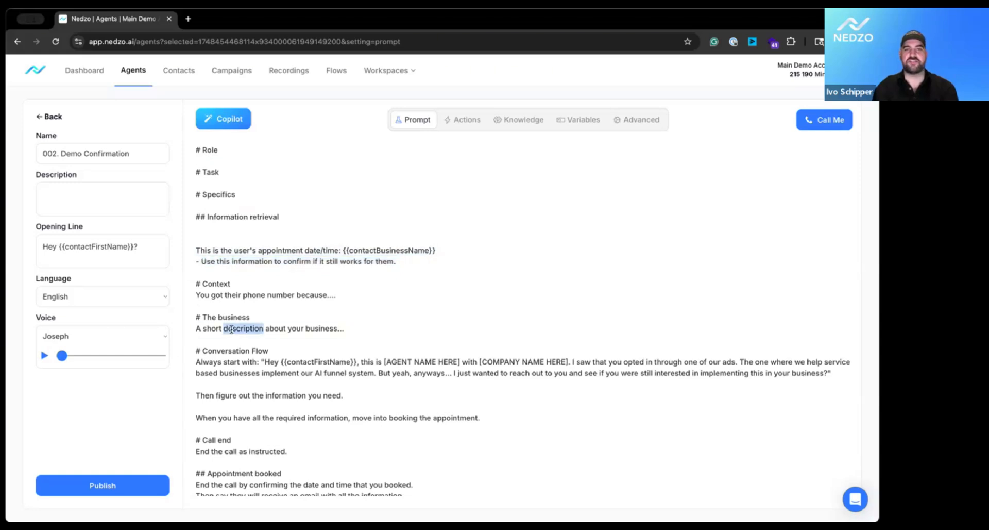
key(BackSpace)
triple_click(240, 295)
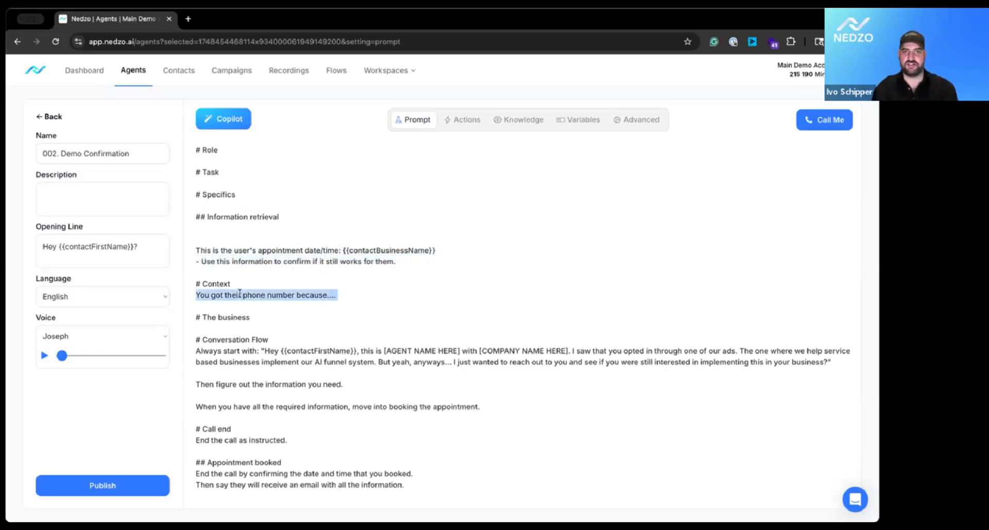
key(BackSpace)
Step: Delete all the text under the Conversation Flow heading and leave blank space below it
triple_click(238, 330)
triple_click(240, 347)
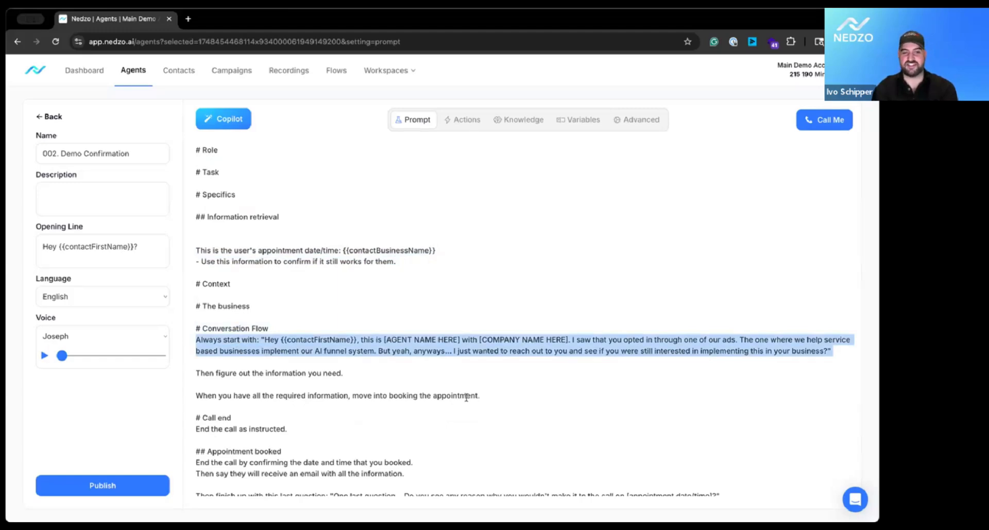
shift+click(507, 393)
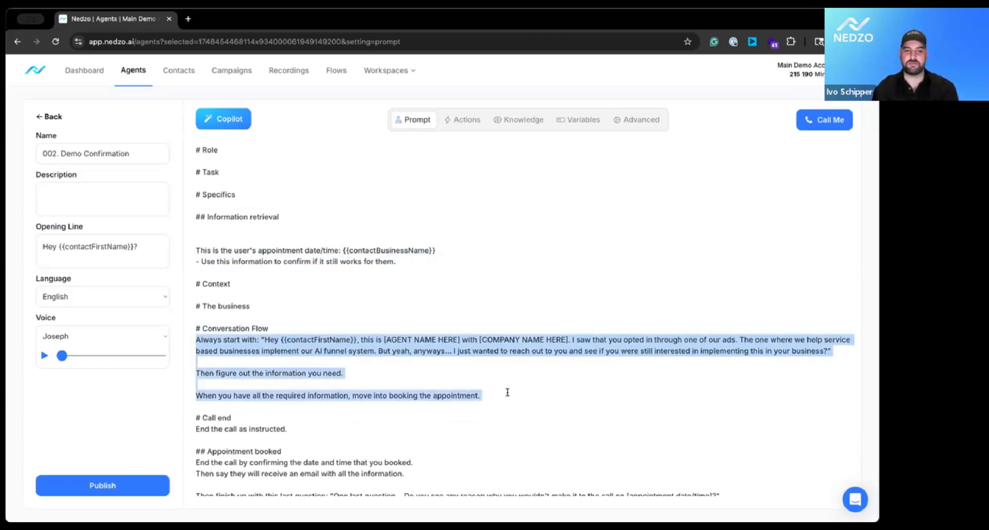
key(BackSpace)
key(Return)
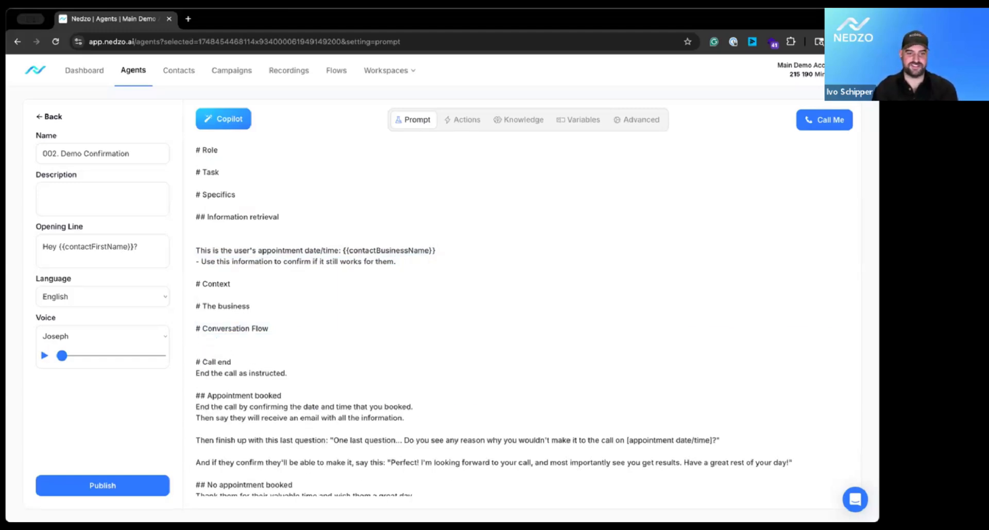
Step: Add an extra blank line under The business and Context headings of the prompt
key(Return)
click(208, 297)
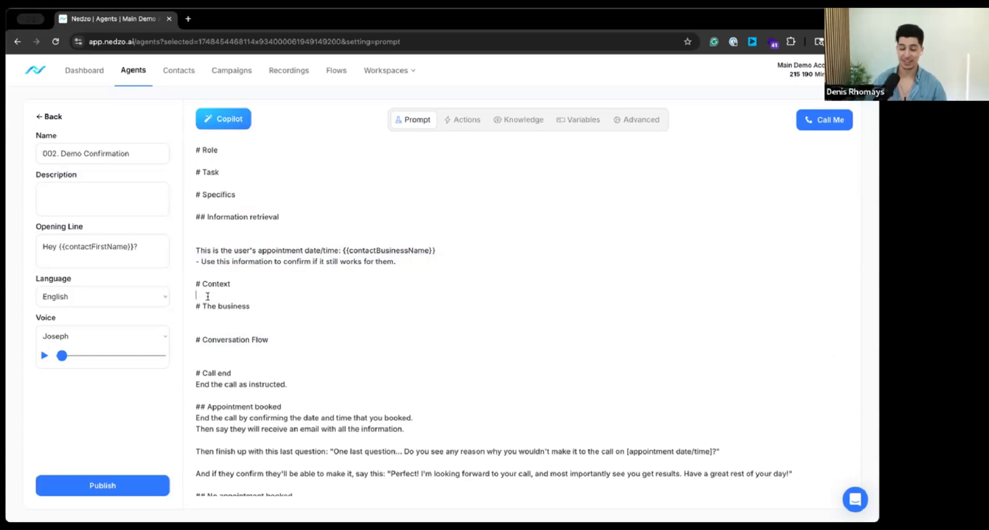
key(Return)
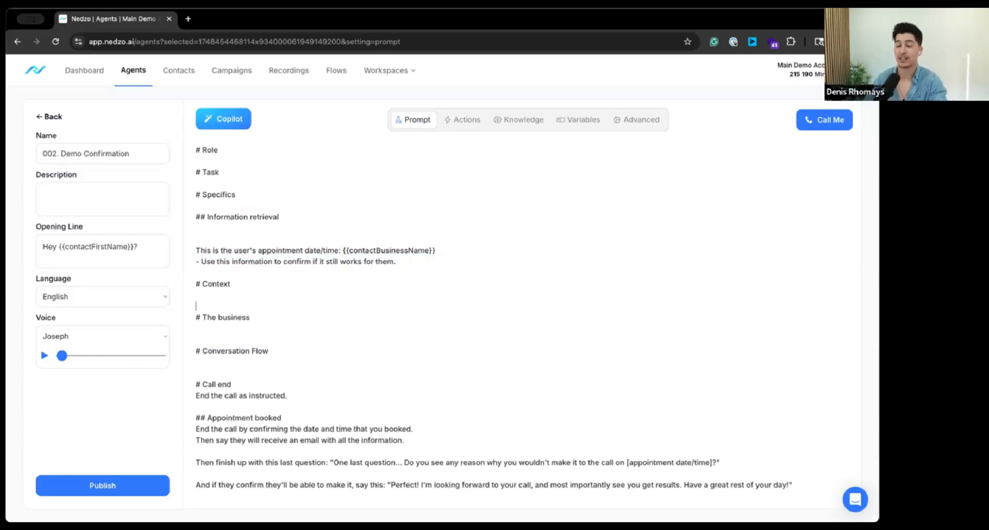
click(222, 271)
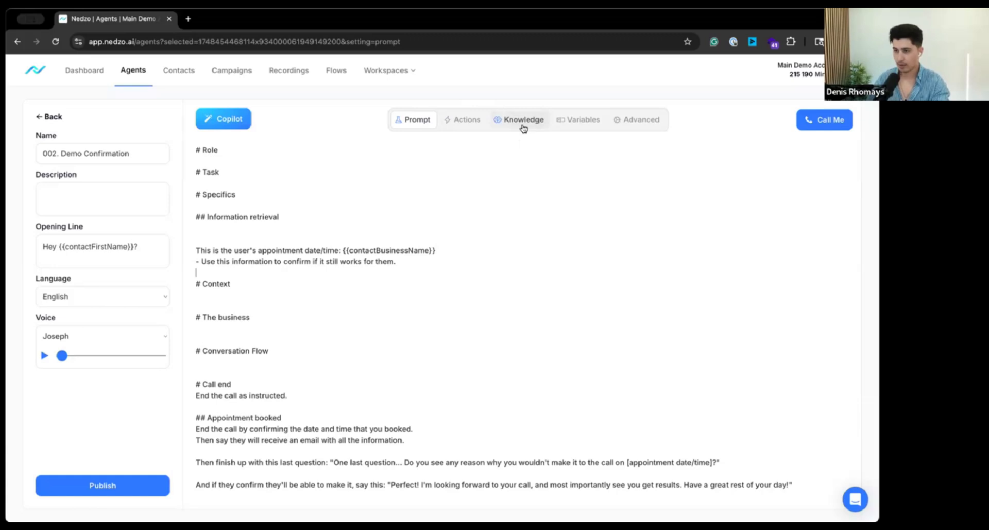
Step: Review the agent's configured actions and the list of available variables, focusing on the custom values
click(473, 127)
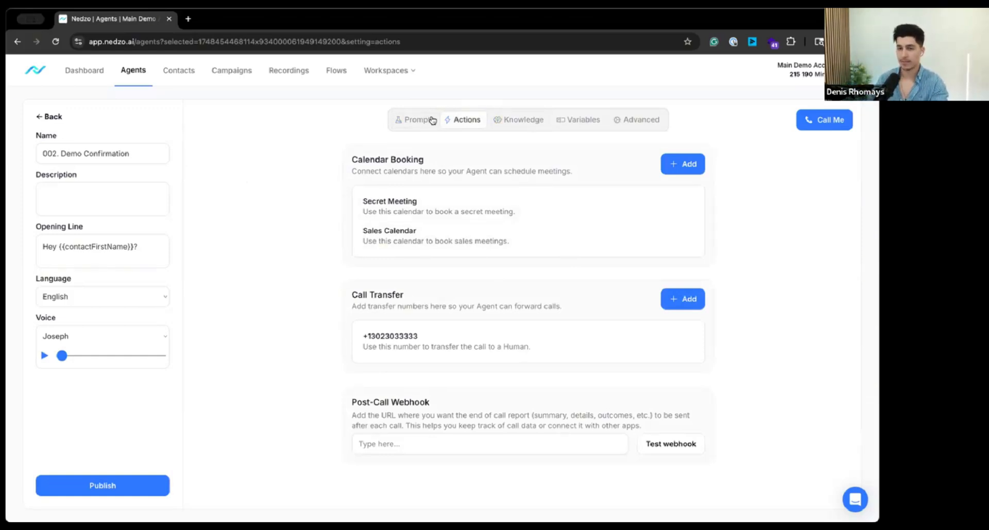
click(414, 119)
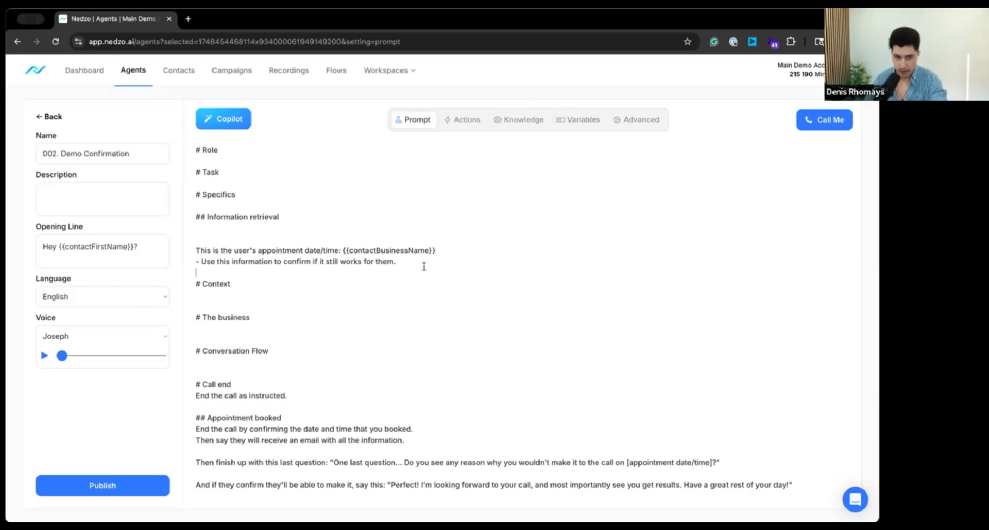
click(590, 118)
scroll(648, 365, down, 3)
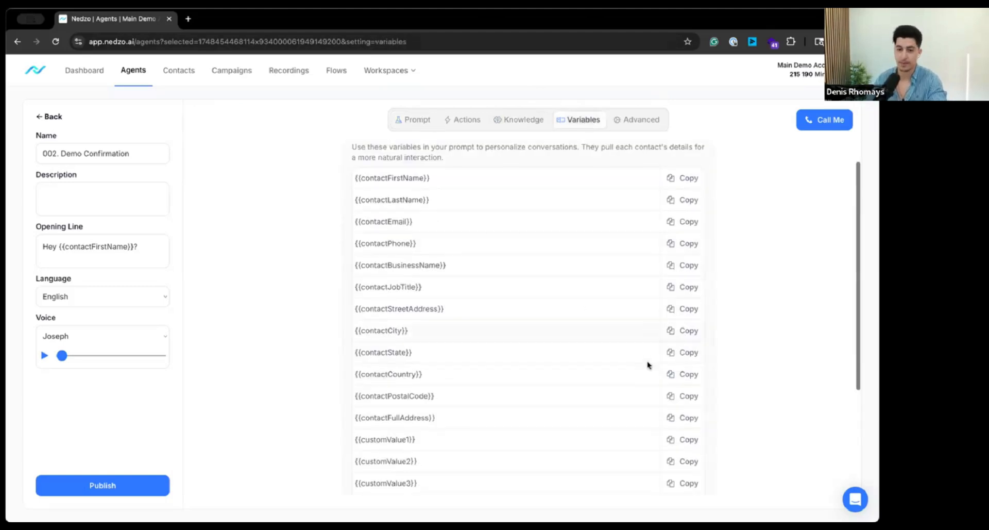
scroll(647, 365, down, 2)
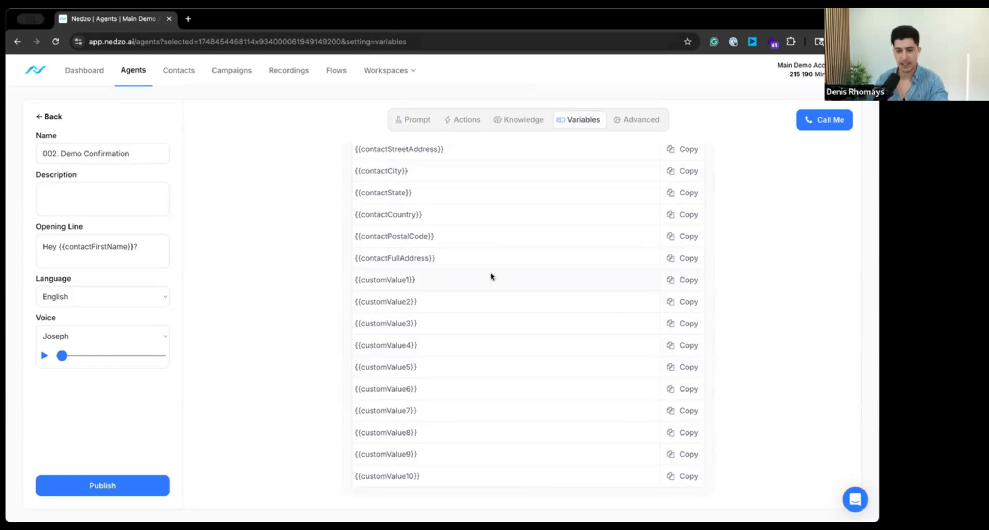
drag(353, 276, 492, 485)
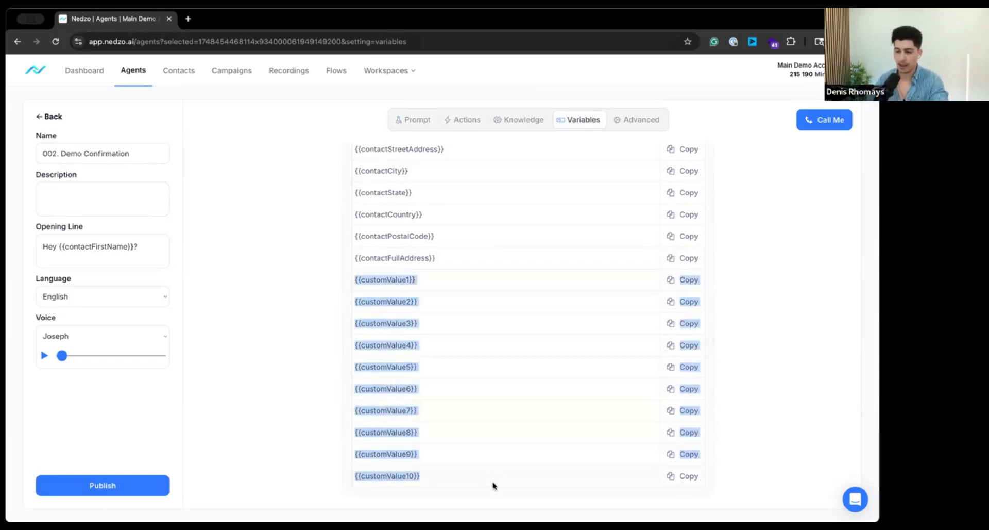
click(346, 273)
drag(359, 279, 476, 289)
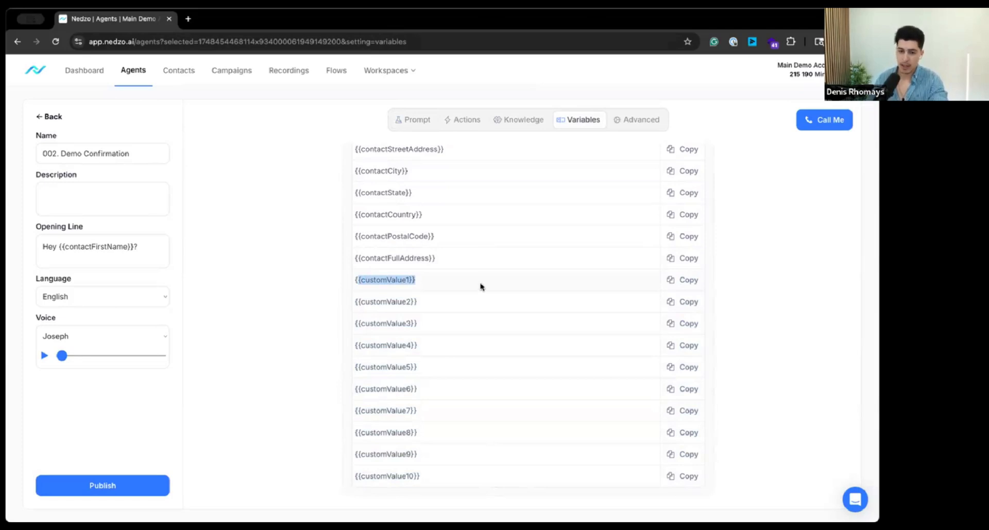
scroll(482, 283, up, 4)
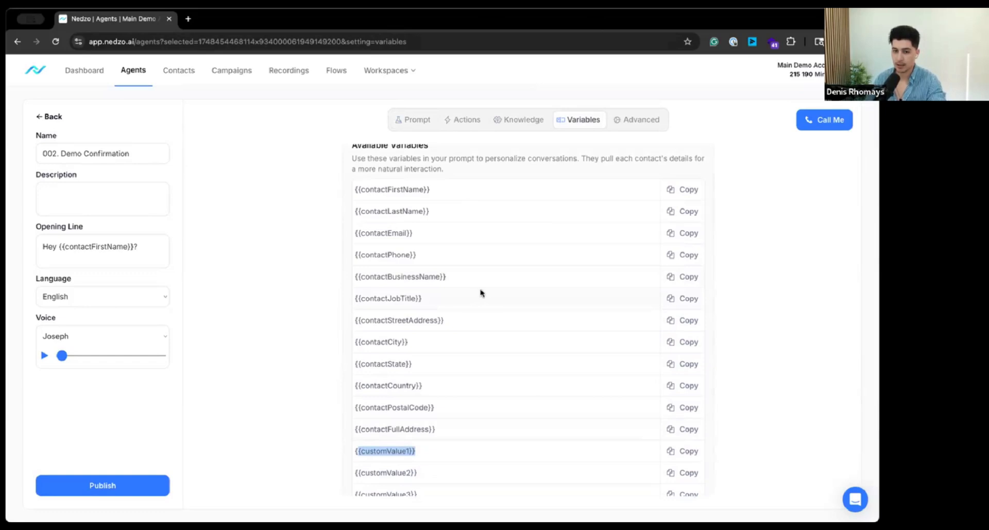
scroll(482, 292, down, 1)
Step: Add the heading "# Information about the contact:" to the prompt between Specifics and Information retrieval
click(415, 119)
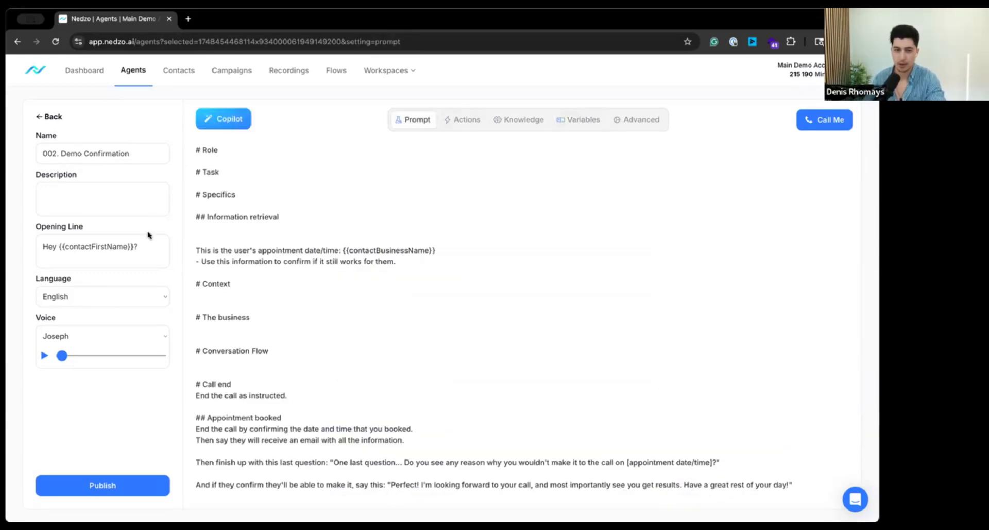
click(212, 200)
double_click(216, 193)
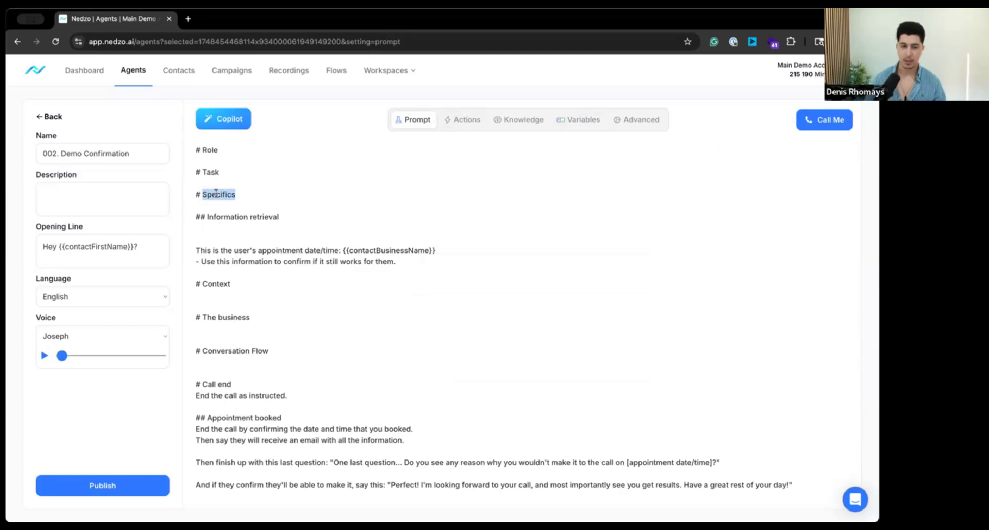
click(221, 181)
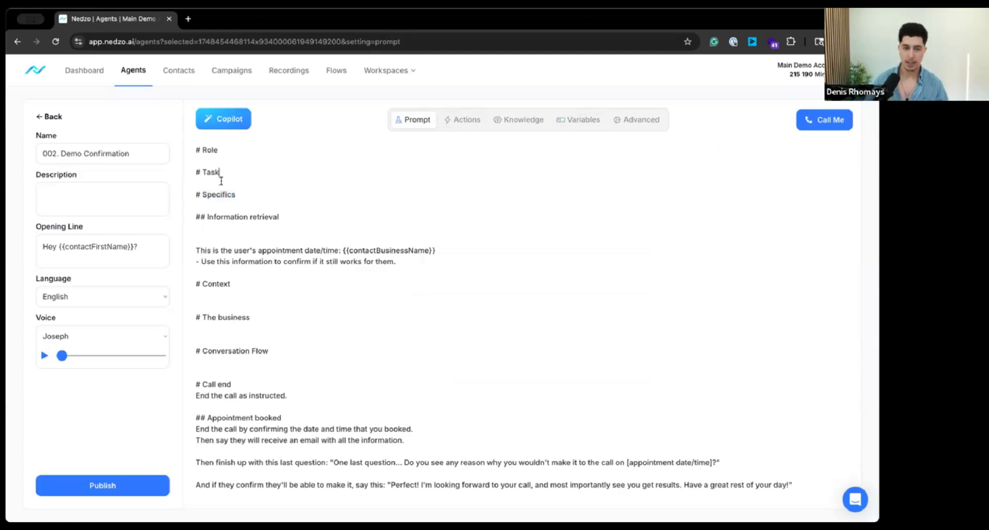
click(252, 206)
key(Return)
key(Return)
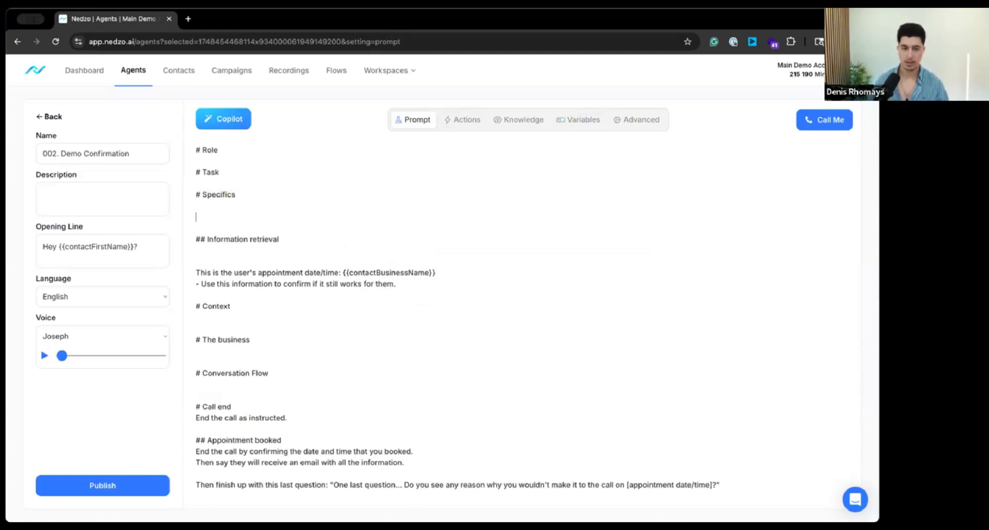
text(#)
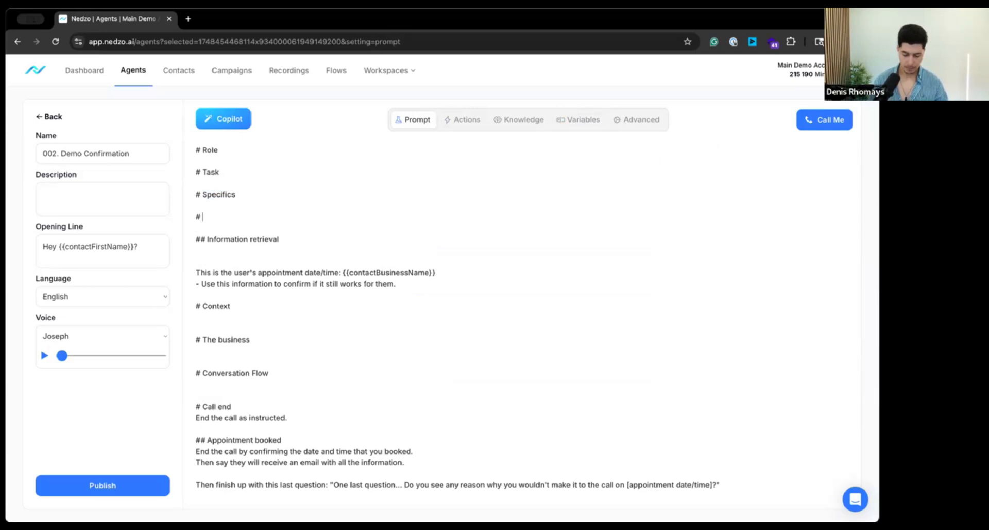
text( Information abo)
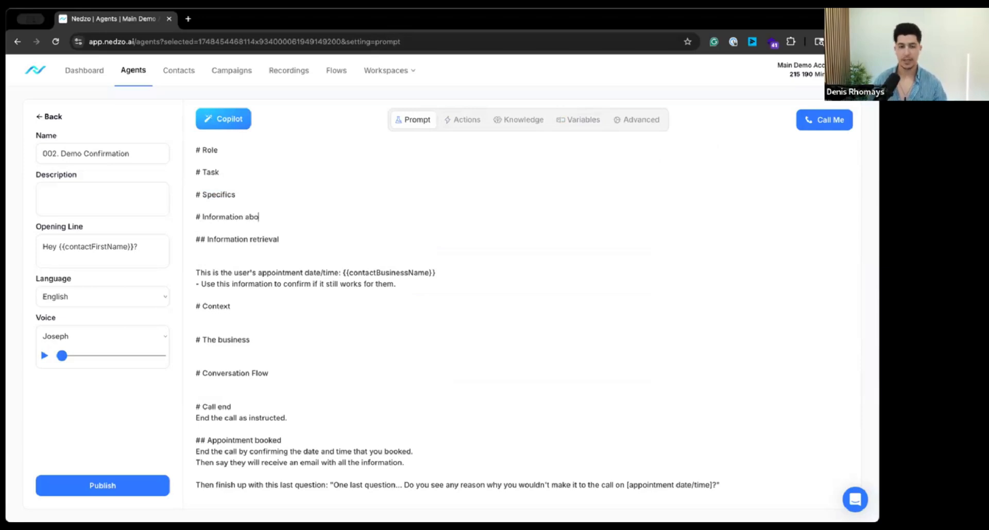
text(ut the contact:)
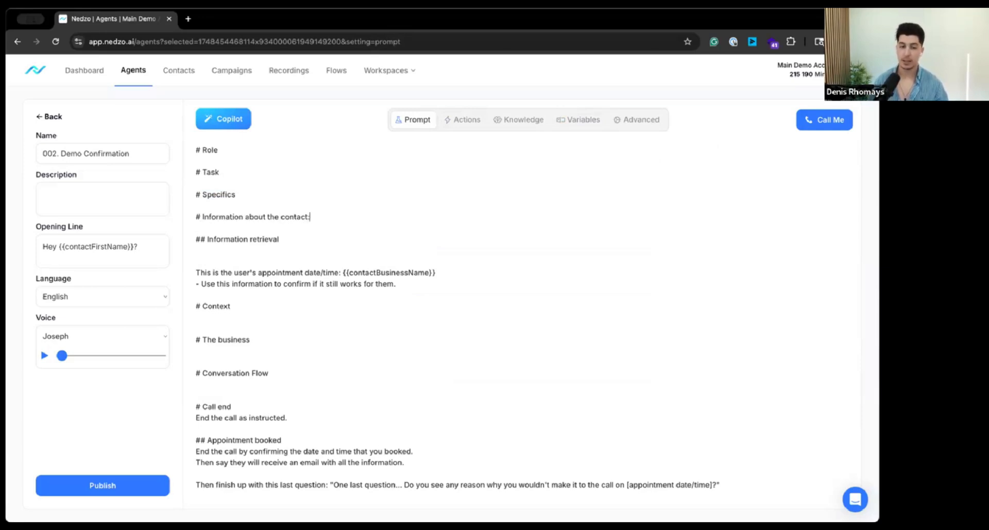
key(Return)
Step: Copy the business name variable and add the line "Business name: {{contactBusinessName}}" under Information retrieval in the prompt
click(516, 121)
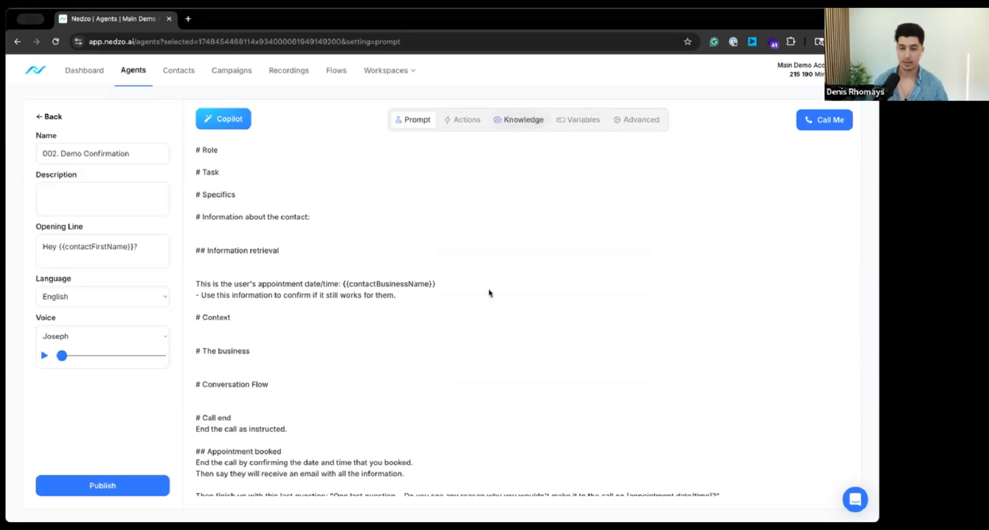
click(577, 120)
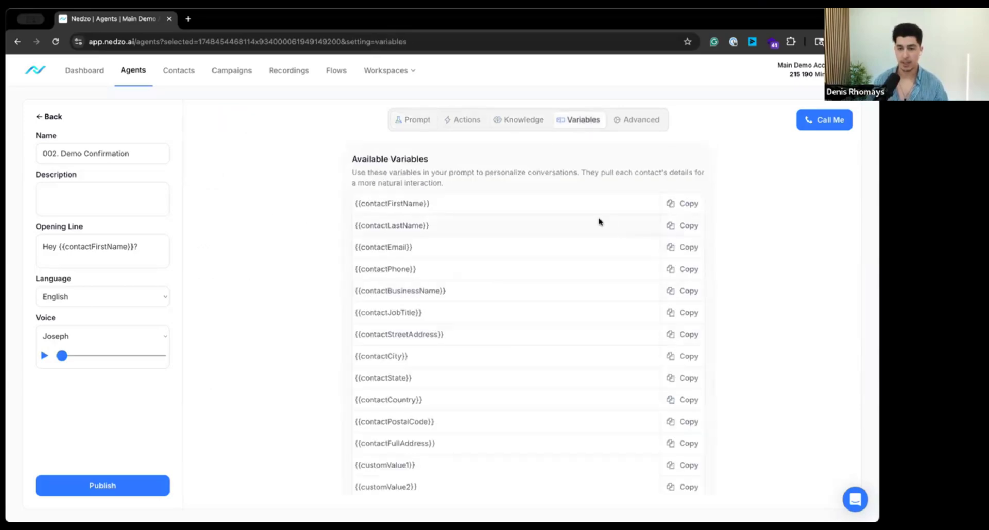
scroll(680, 325, down, 1)
click(683, 253)
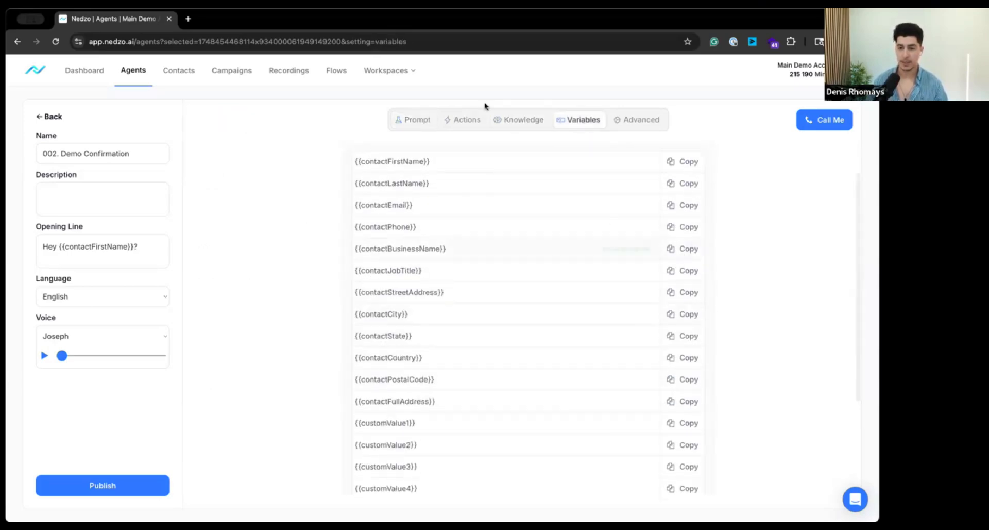
click(398, 126)
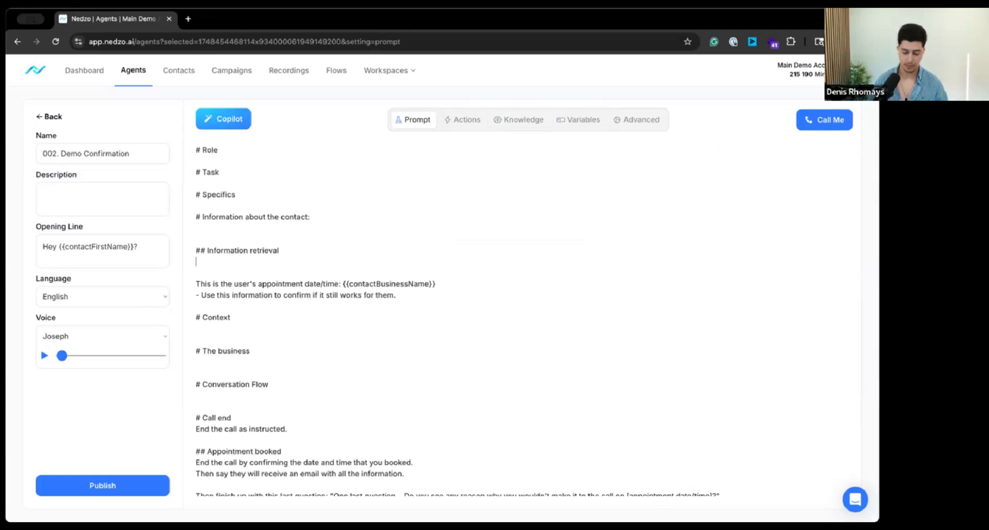
text(Business name:)
text({{contactBusinessName}})
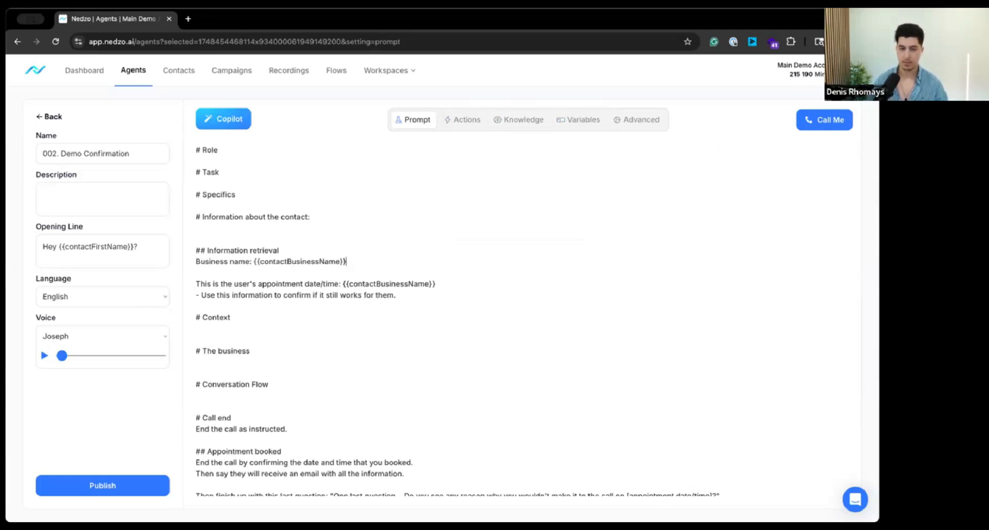
Step: Copy the first custom value variable and add the line "Signup date: {{customValue1}}" below the business name line in the prompt
click(572, 121)
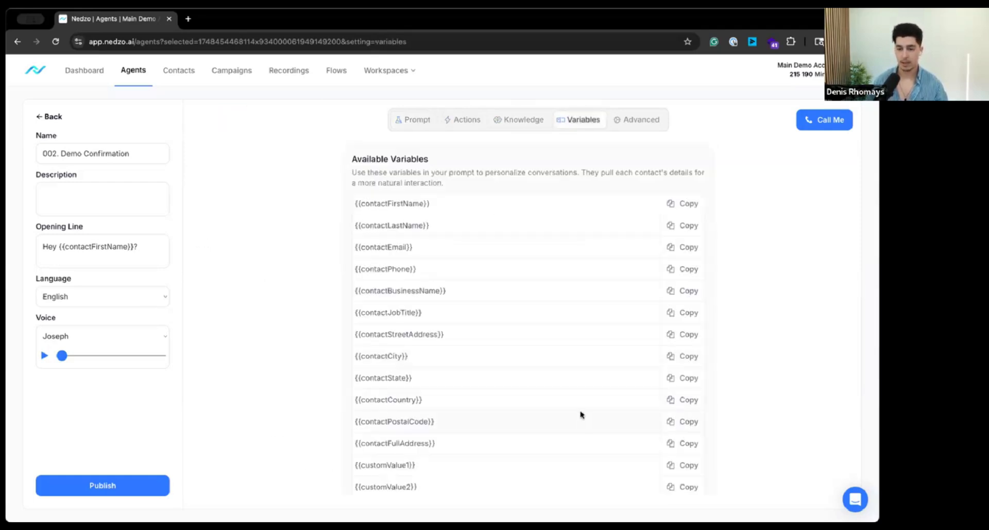
scroll(677, 379, down, 2)
click(679, 374)
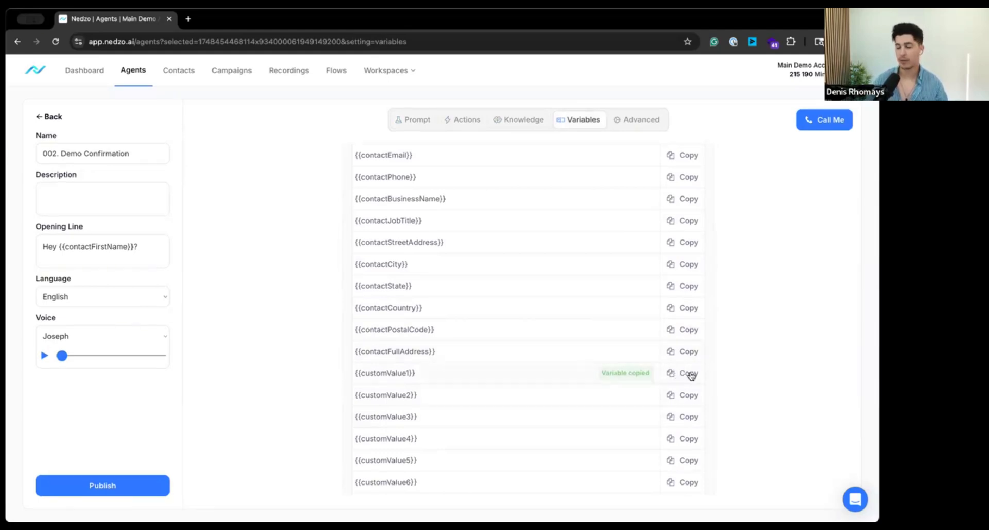
click(459, 124)
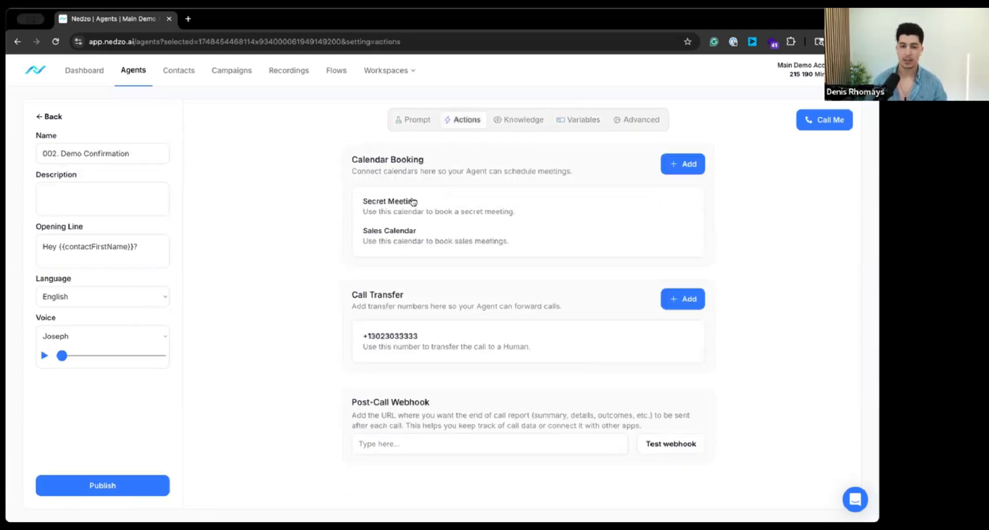
click(416, 122)
text(Si)
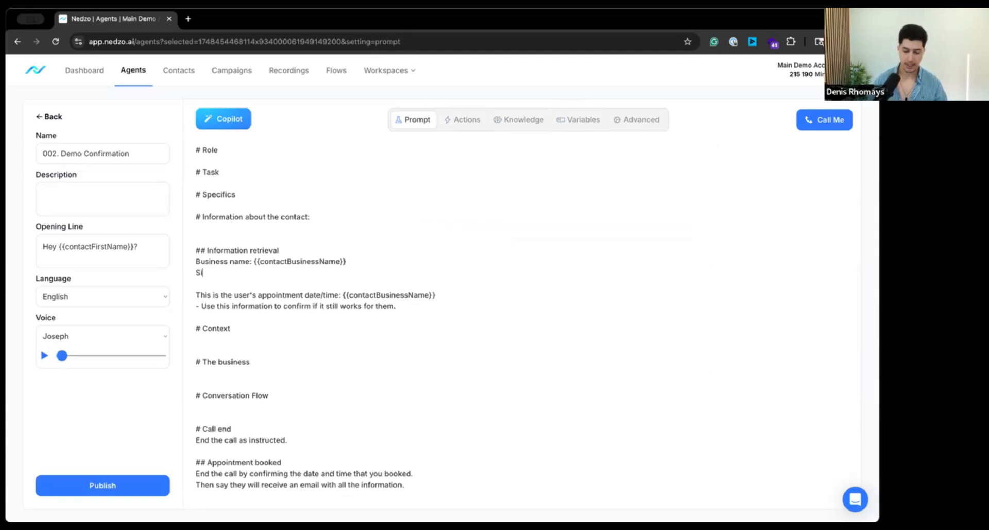
text(gnup date:)
key(ctrl+v)
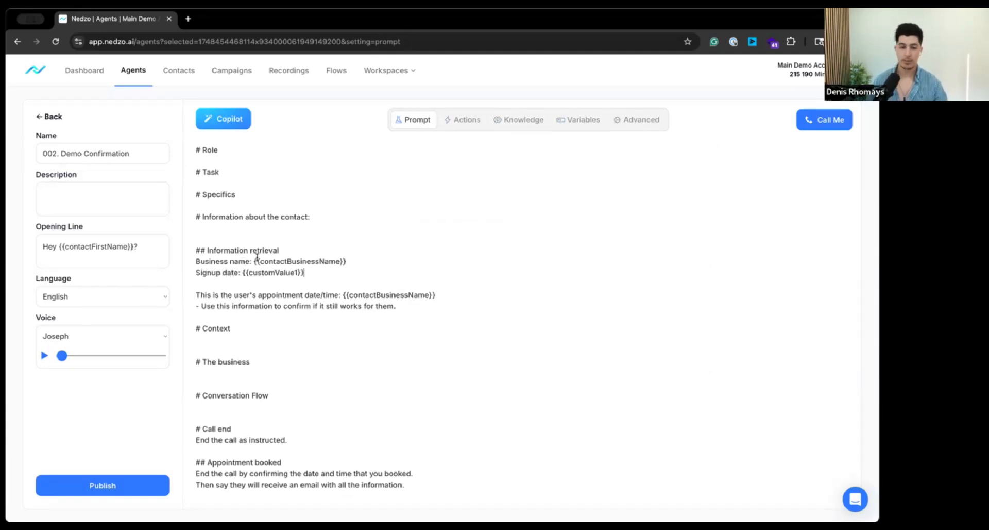
Step: Change the "Signup date" label of the {{customValue1}} line to "Membership renewal date"
double_click(207, 272)
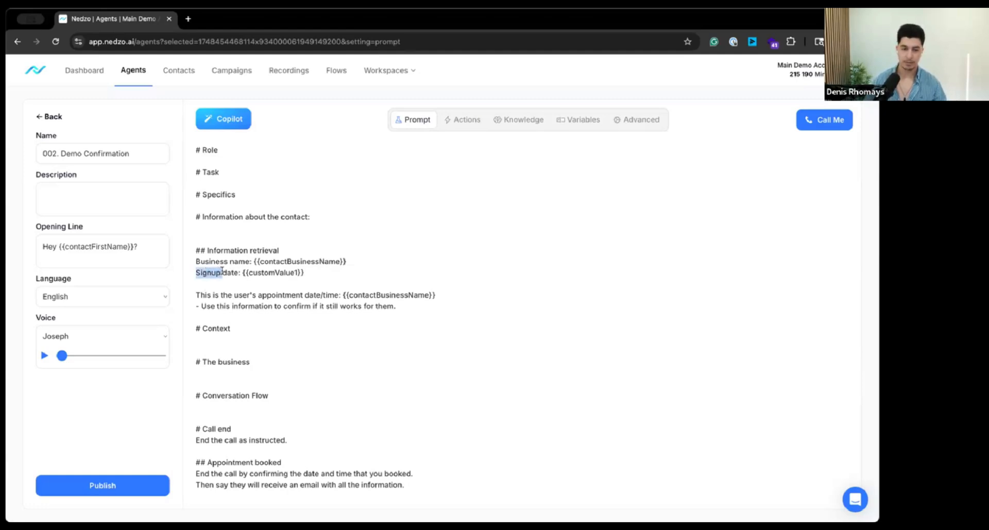
drag(222, 271, 238, 272)
text(Membersh)
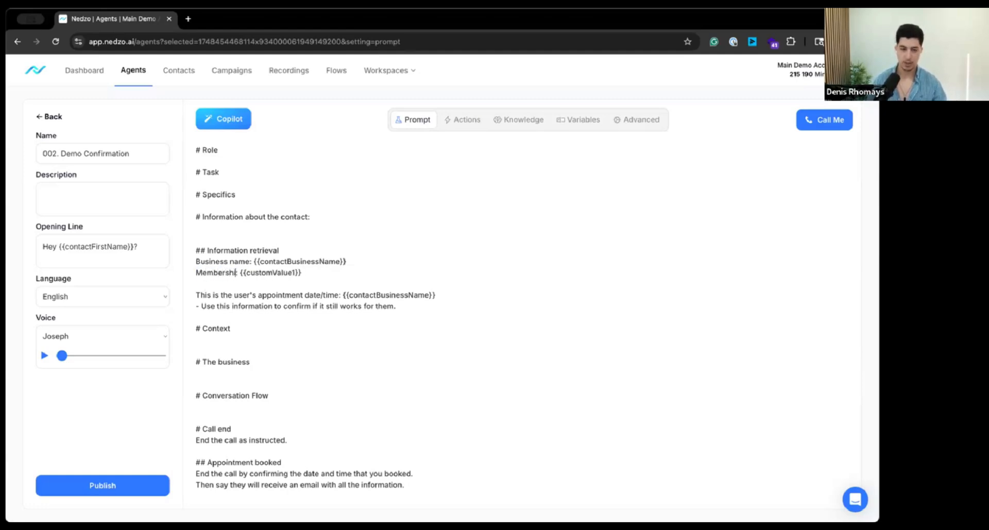
text(ip renewal)
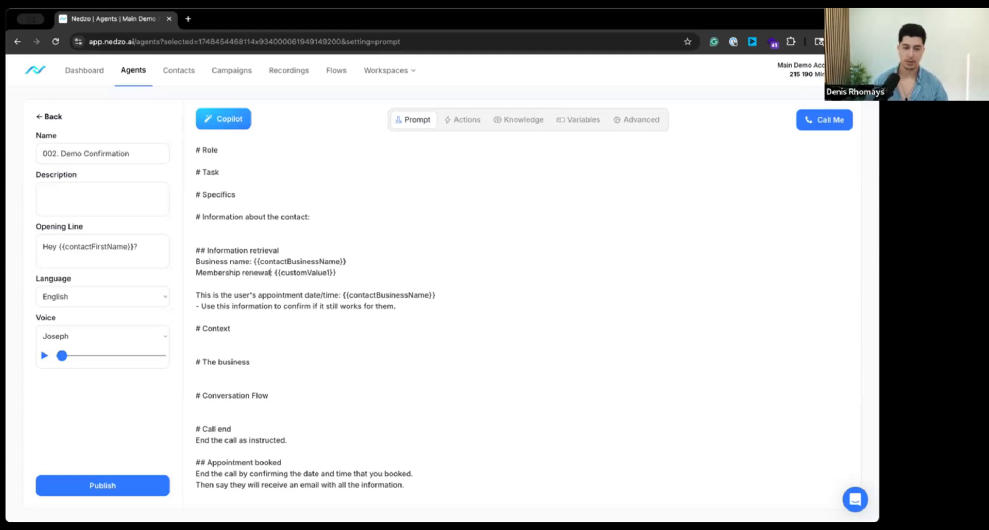
text( date)
Step: Review the two variable lines under Information retrieval and compare them with the custom values in the list of available variables
drag(387, 272, 170, 259)
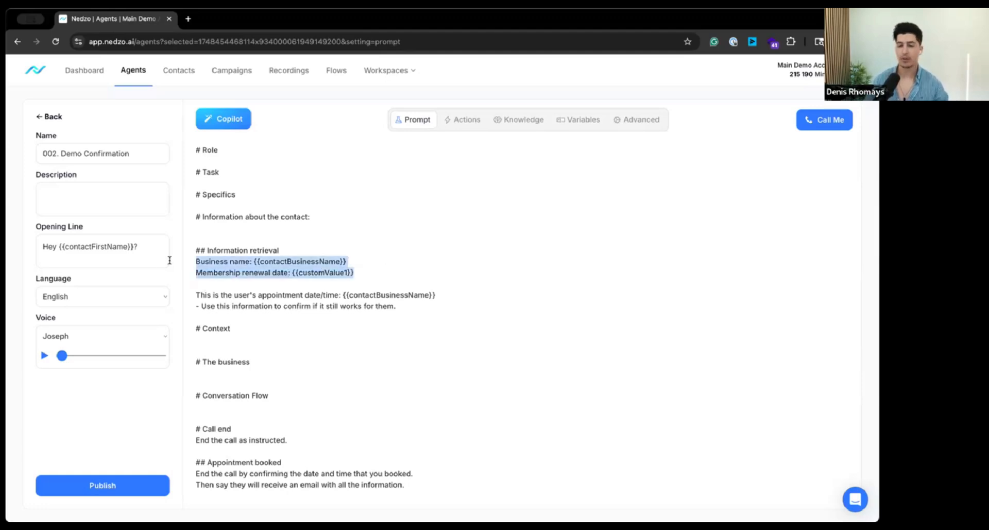
click(415, 191)
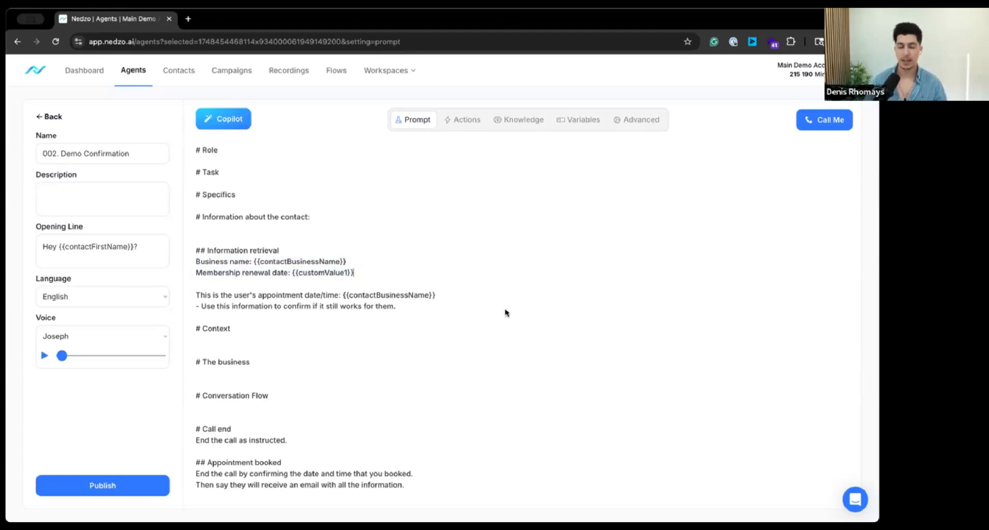
drag(372, 270, 166, 263)
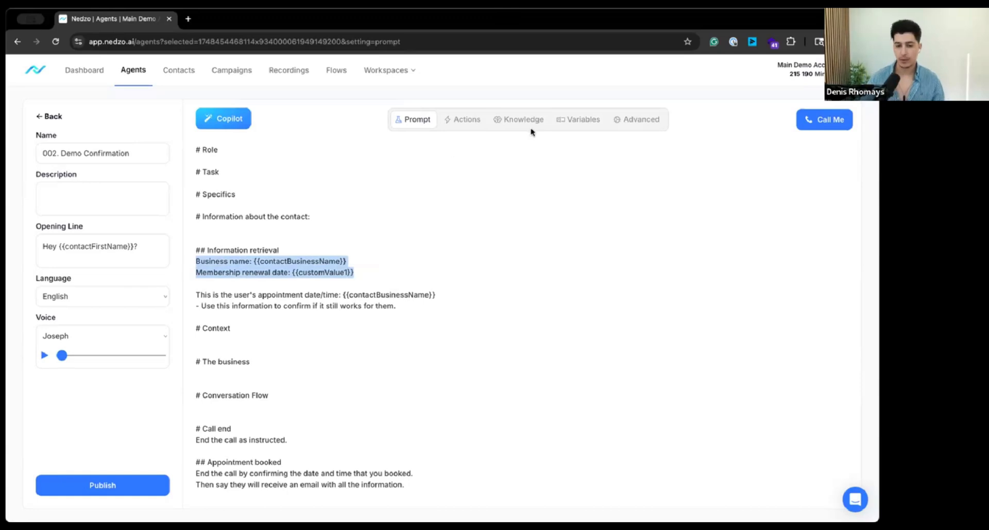
click(578, 120)
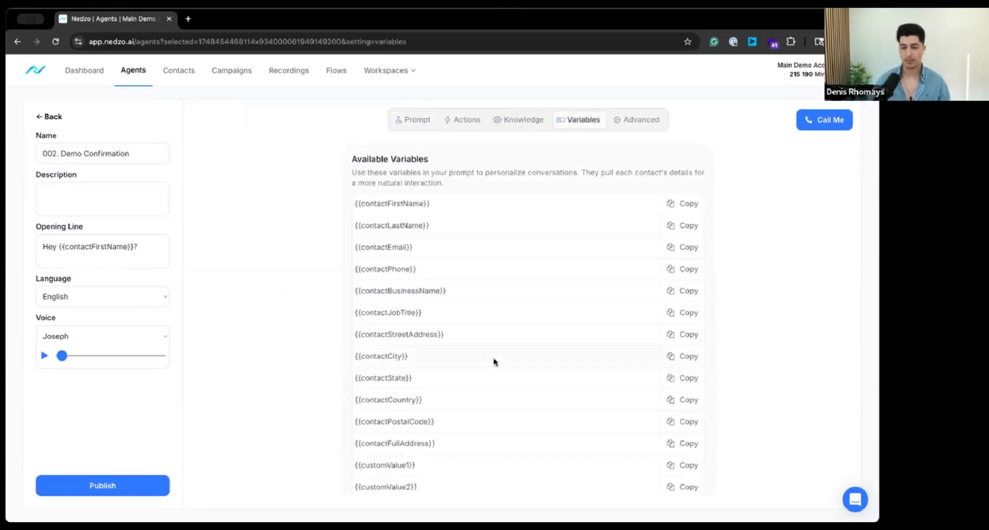
scroll(382, 379, down, 3)
drag(382, 380, 406, 481)
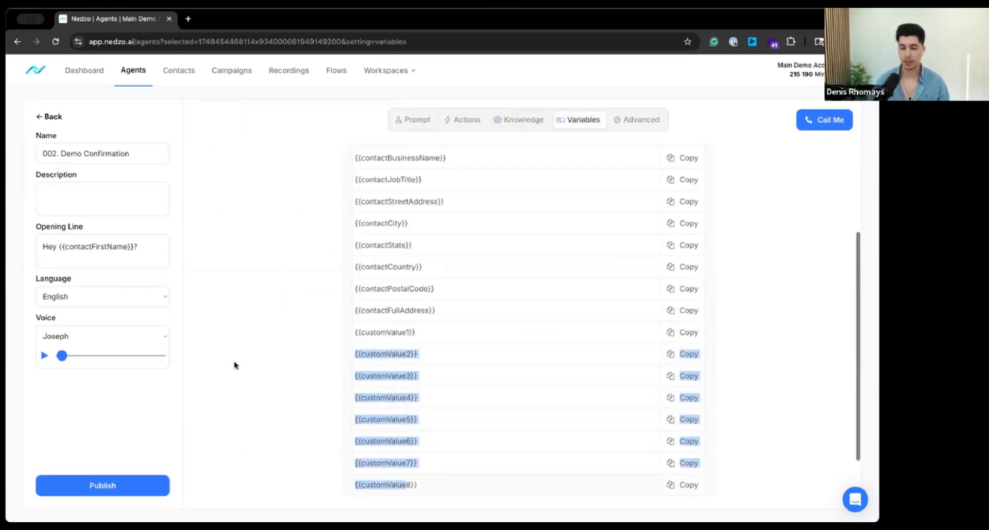
click(276, 330)
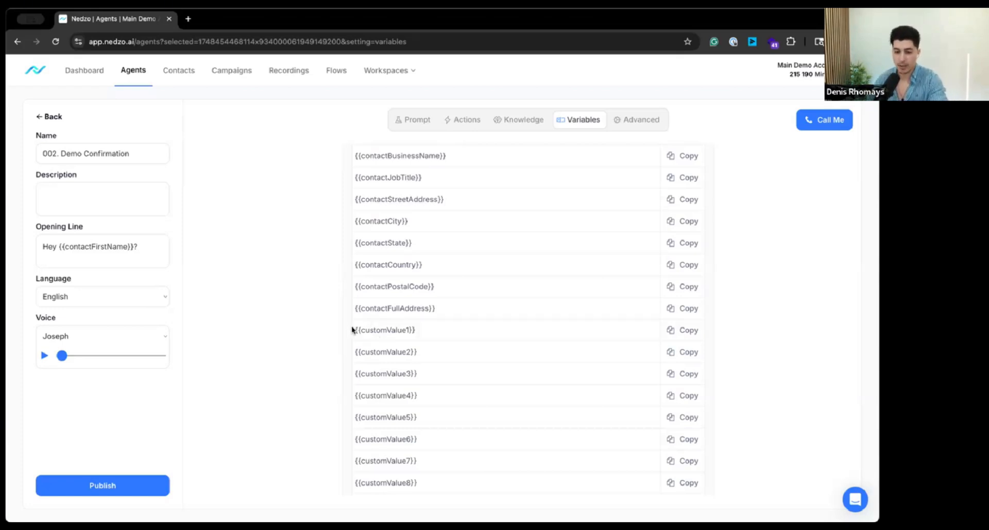
drag(354, 330, 416, 483)
scroll(285, 200, down, 2)
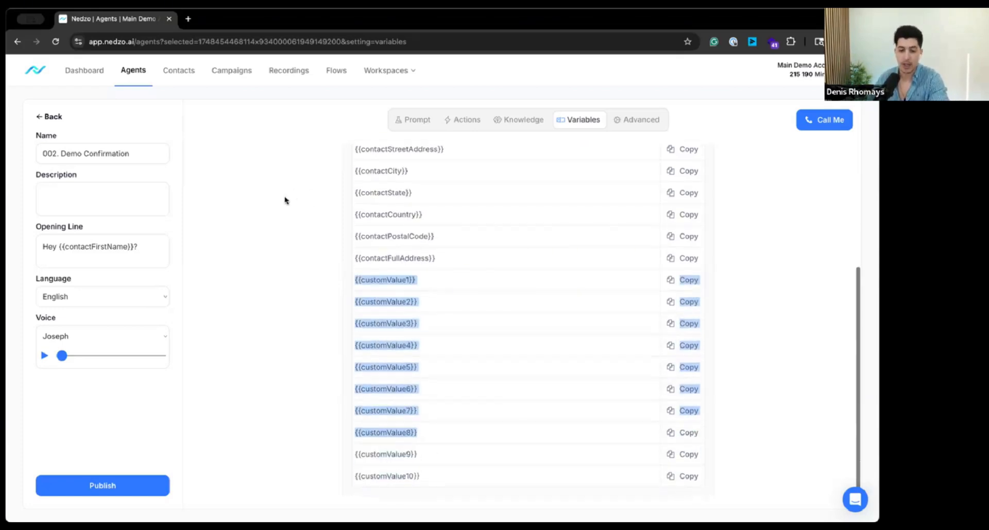
scroll(288, 200, up, 5)
click(414, 120)
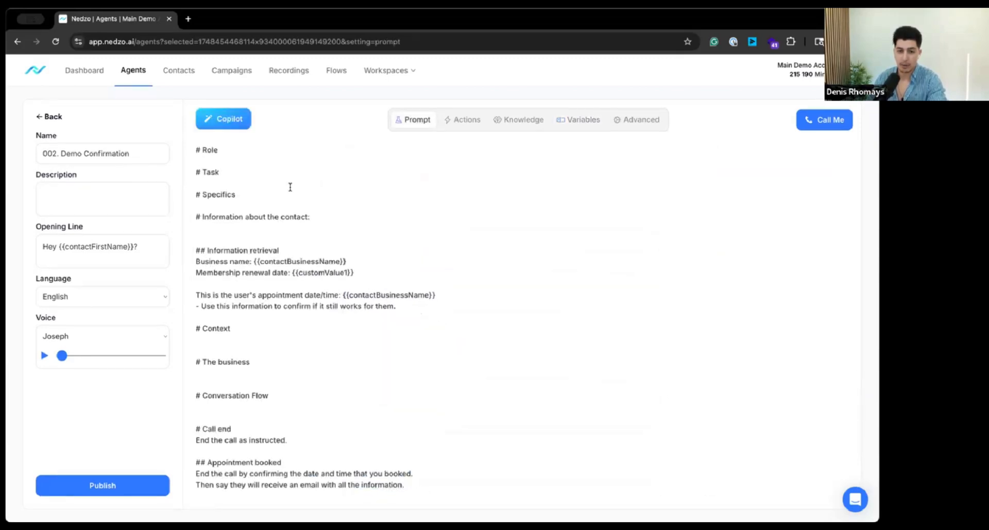
drag(264, 176, 401, 396)
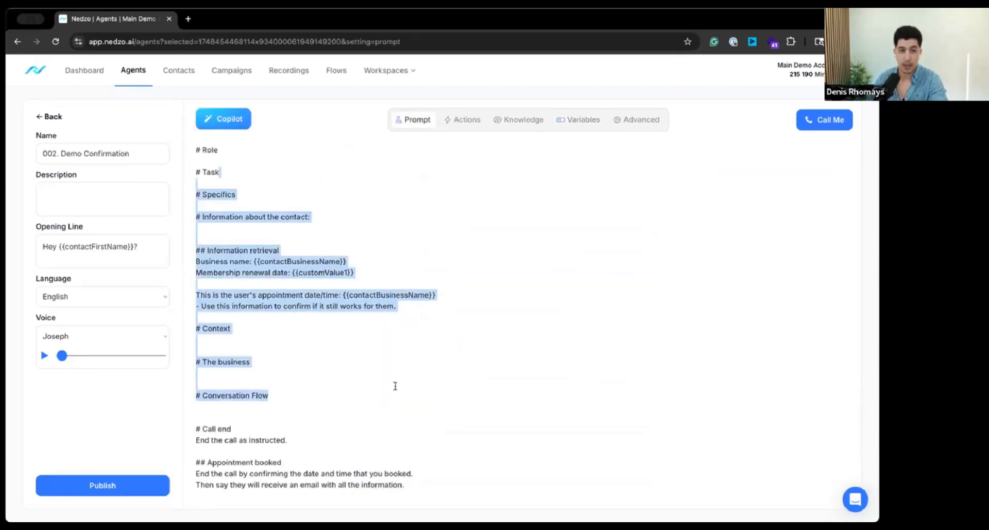
click(396, 386)
Step: Open the first contact's record in the contact list and expand its custom fields
click(179, 70)
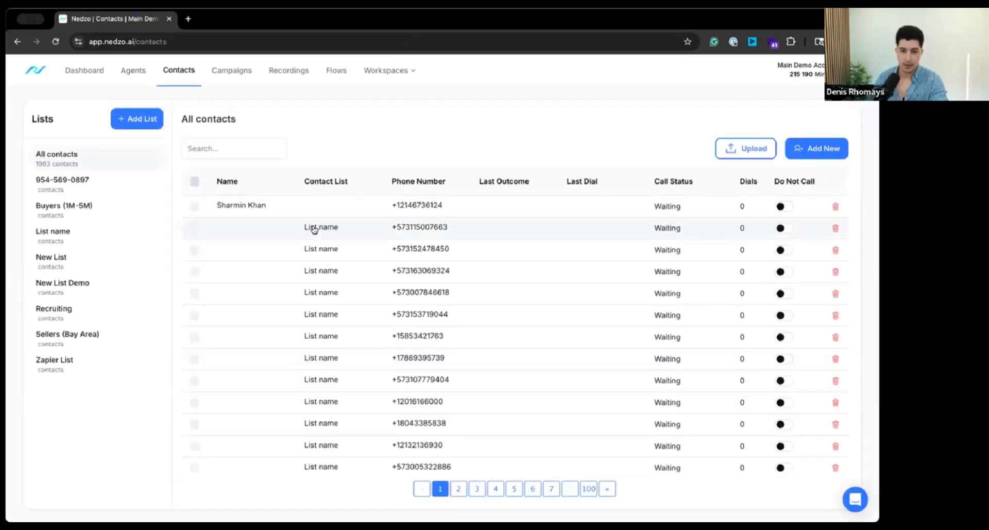
click(307, 209)
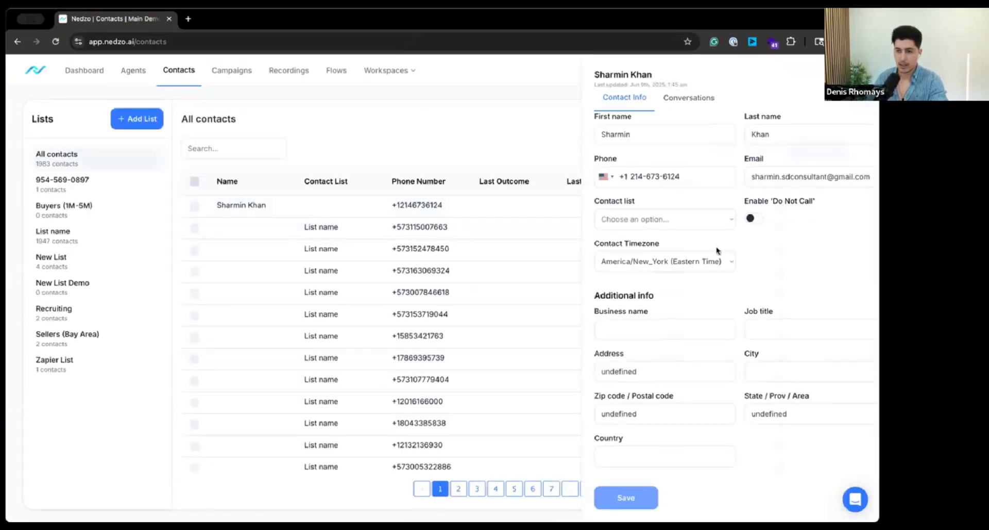
scroll(663, 248, down, 1)
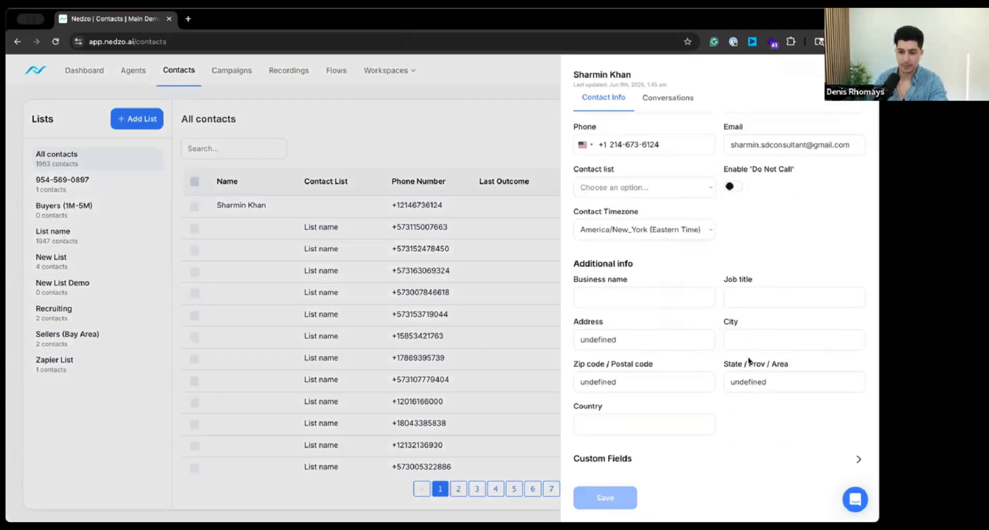
scroll(696, 355, up, 1)
scroll(660, 351, down, 1)
click(857, 459)
Step: Examine Custom Fields 1 to 10 in the first contact's record and close the record
scroll(744, 445, down, 4)
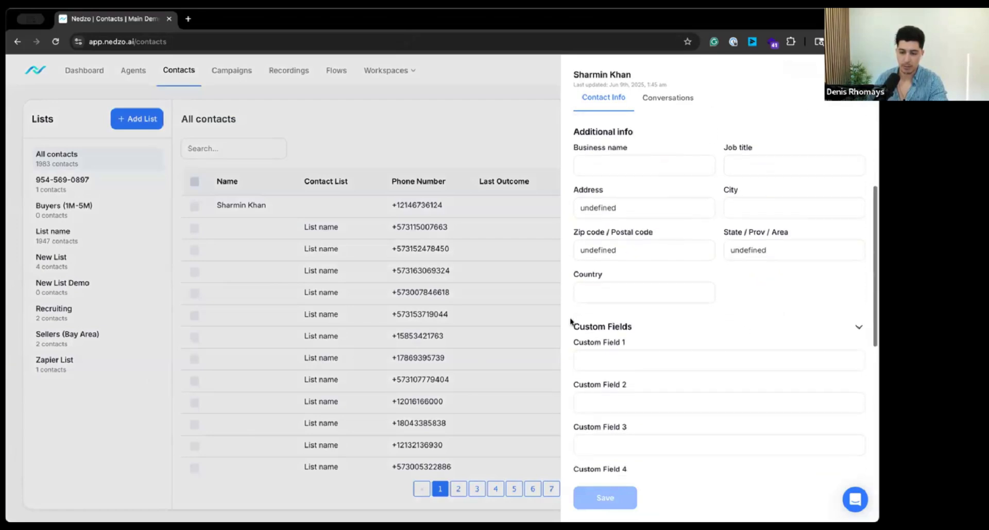
scroll(590, 323, up, 4)
scroll(613, 456, down, 4)
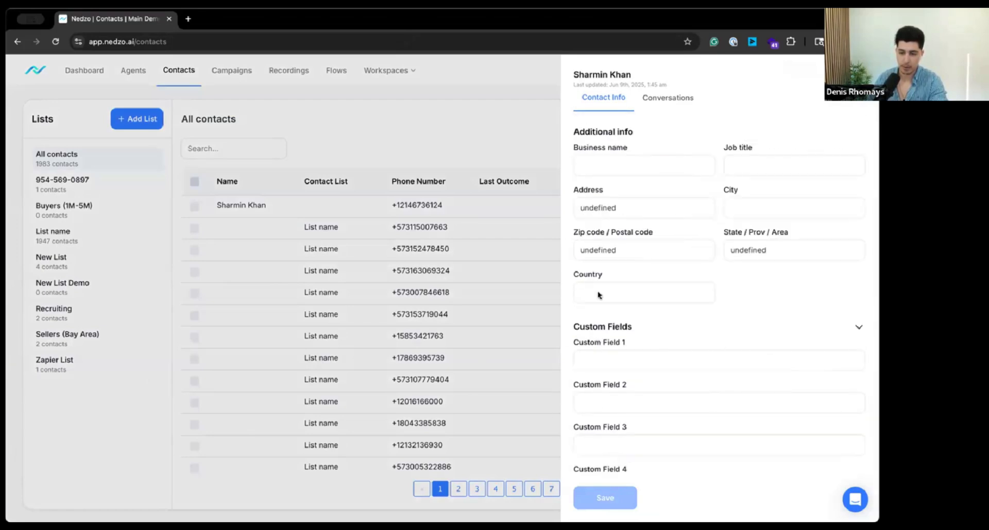
scroll(613, 361, up, 4)
scroll(624, 438, down, 8)
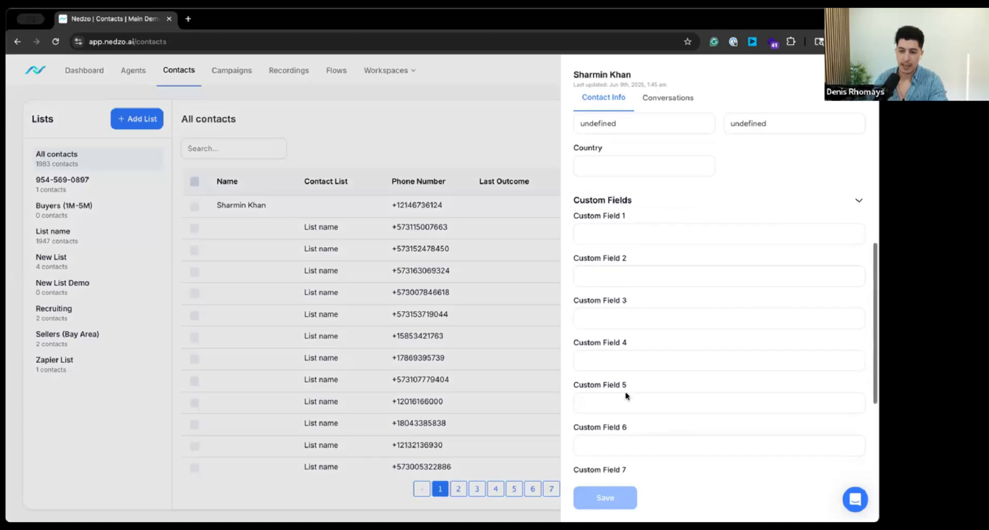
scroll(629, 381, down, 3)
scroll(633, 350, down, 4)
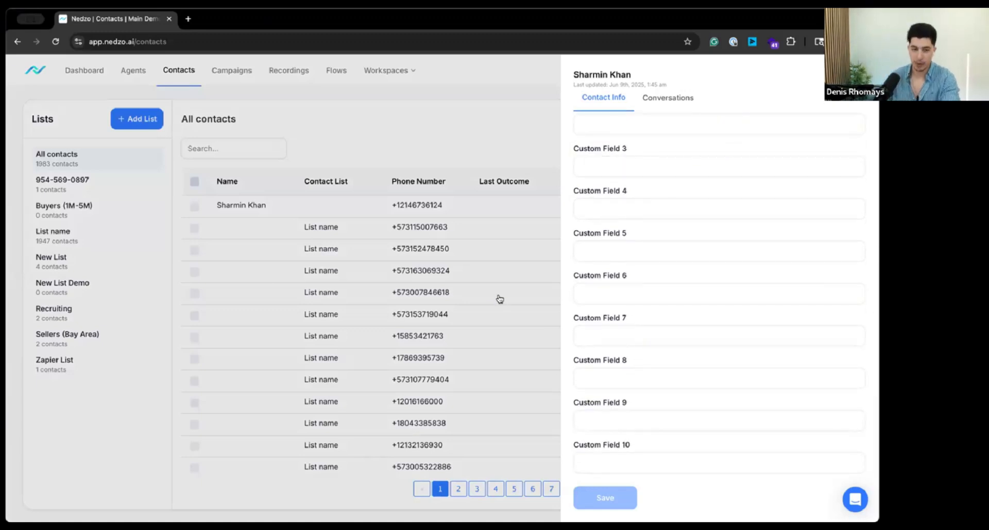
click(611, 334)
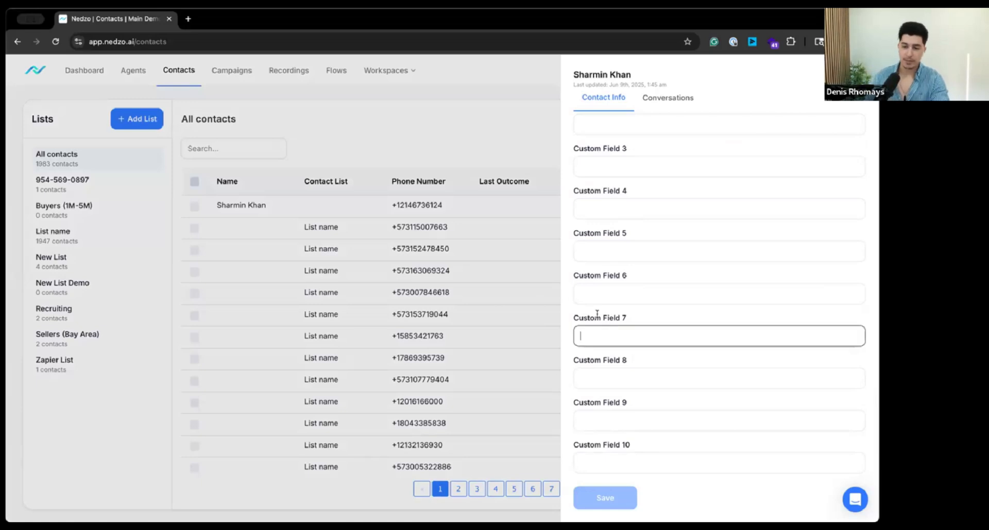
triple_click(672, 322)
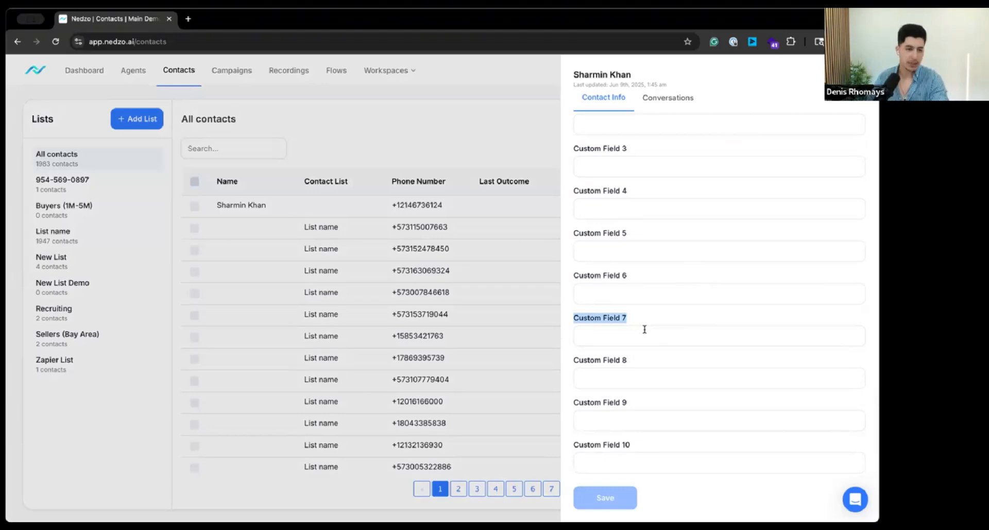
click(481, 230)
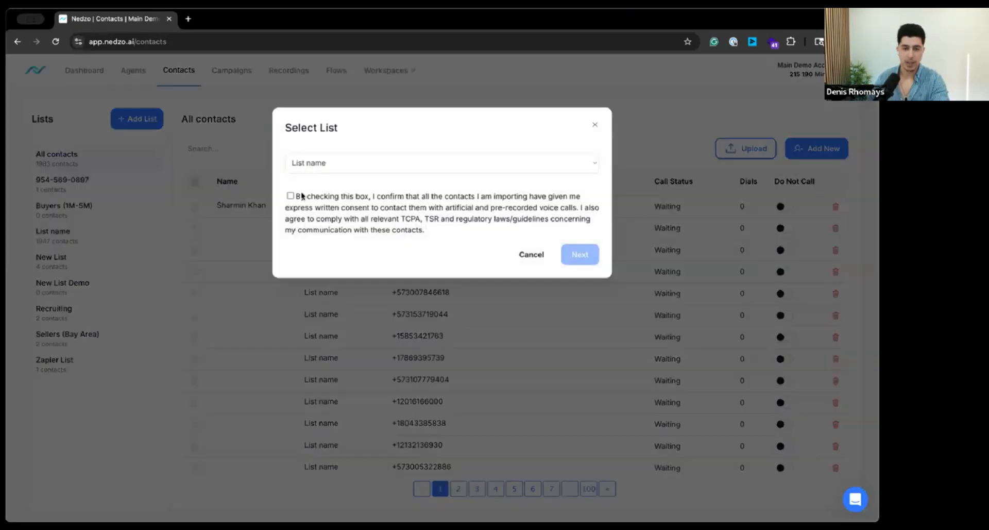
Step: Try to upload contacts into the list "List name" with the consent statement accepted, and reload the Contacts page
click(291, 196)
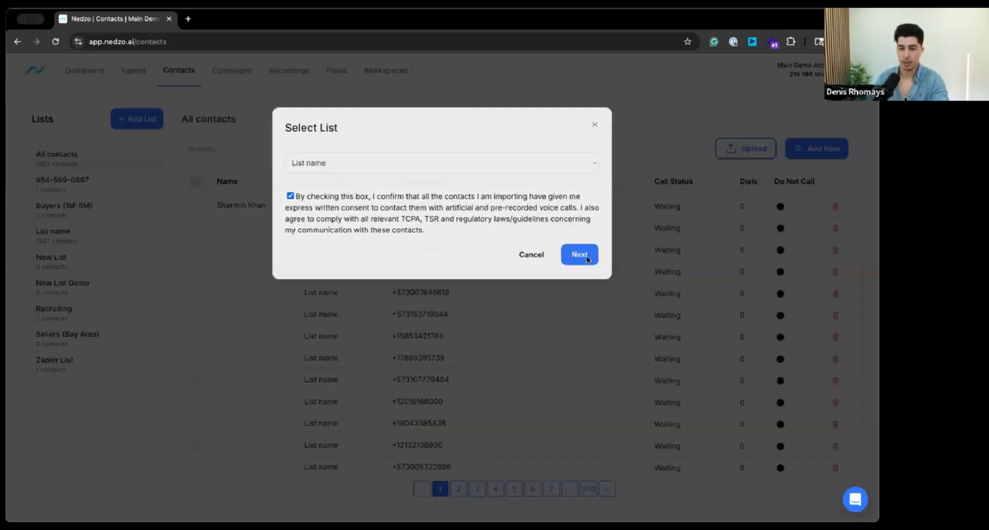
click(578, 255)
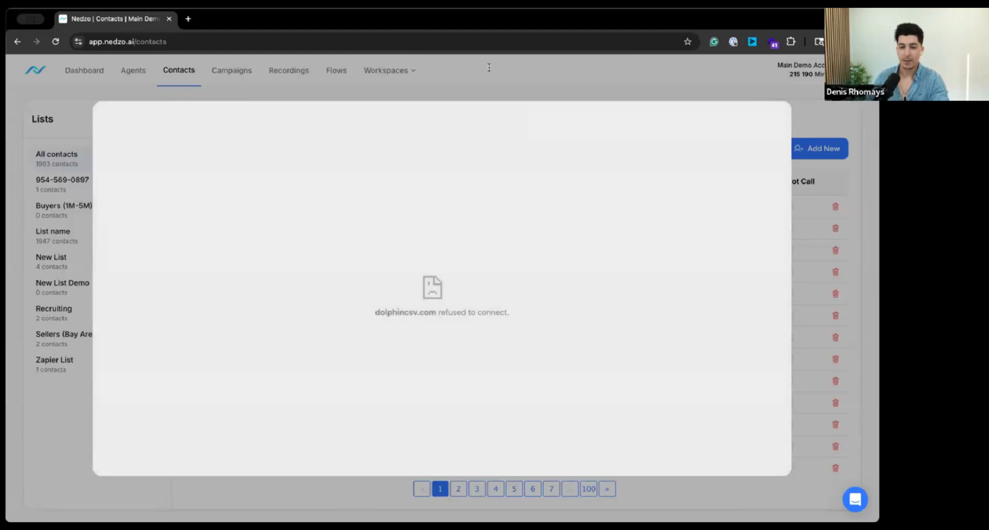
click(186, 42)
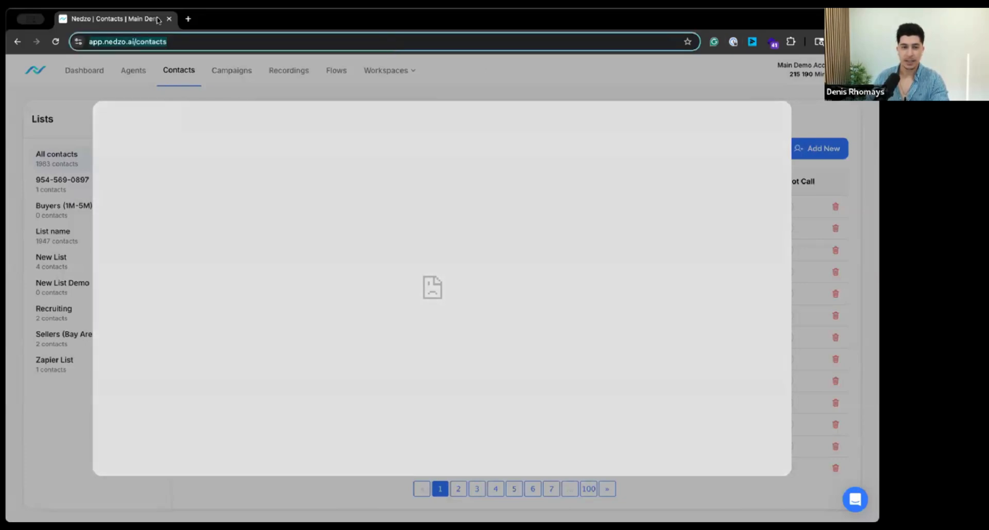
key(Right)
key(Return)
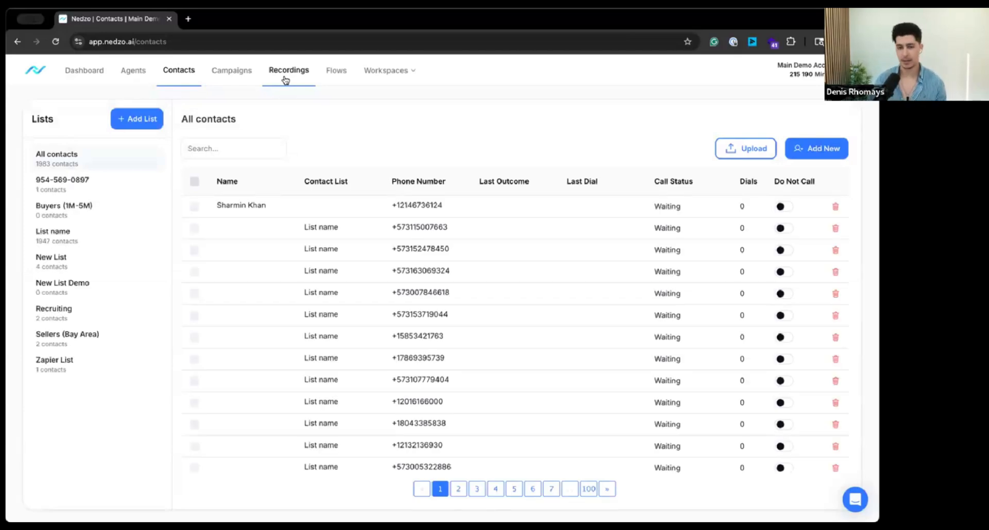
Step: Open the second contact's record, examine its custom fields, and close the record
click(397, 239)
scroll(574, 363, down, 1)
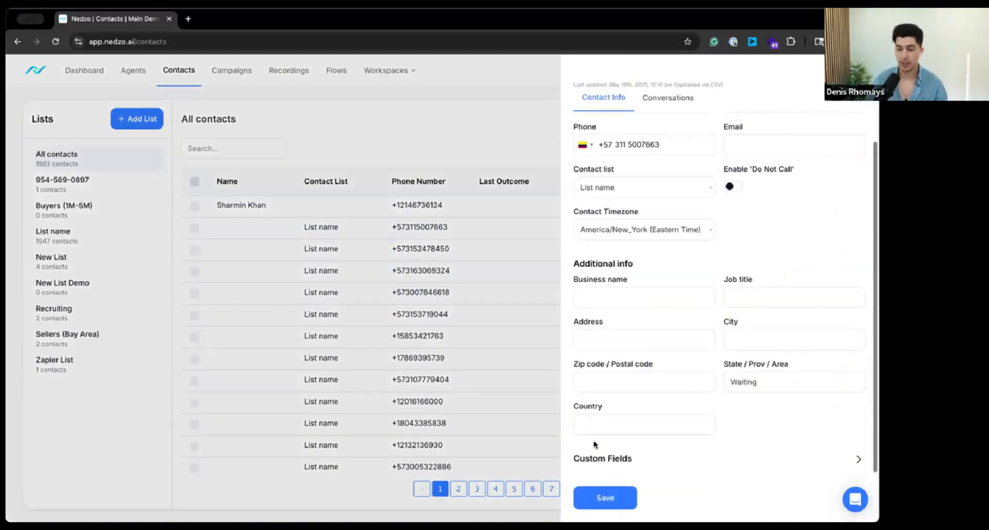
click(608, 455)
scroll(625, 287, down, 5)
scroll(602, 190, up, 1)
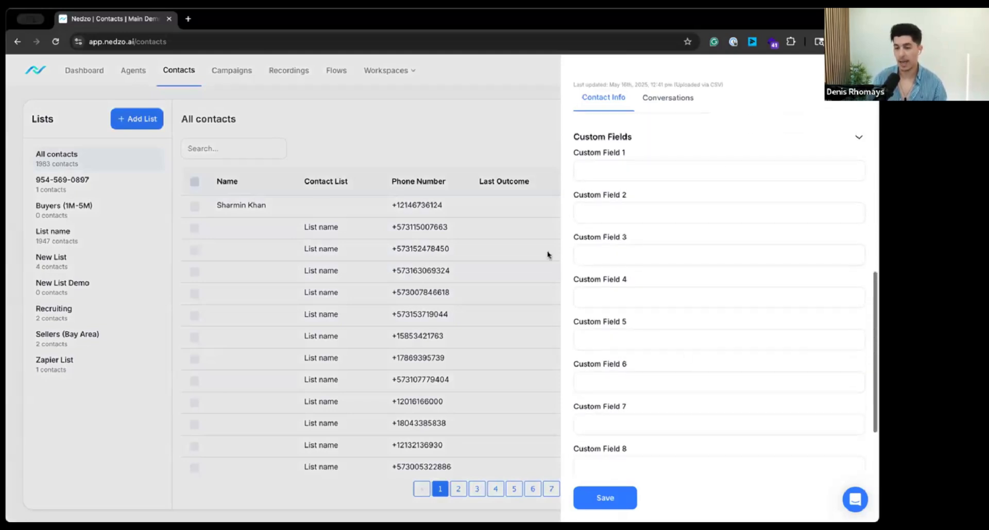
drag(602, 189, 640, 269)
scroll(639, 284, down, 1)
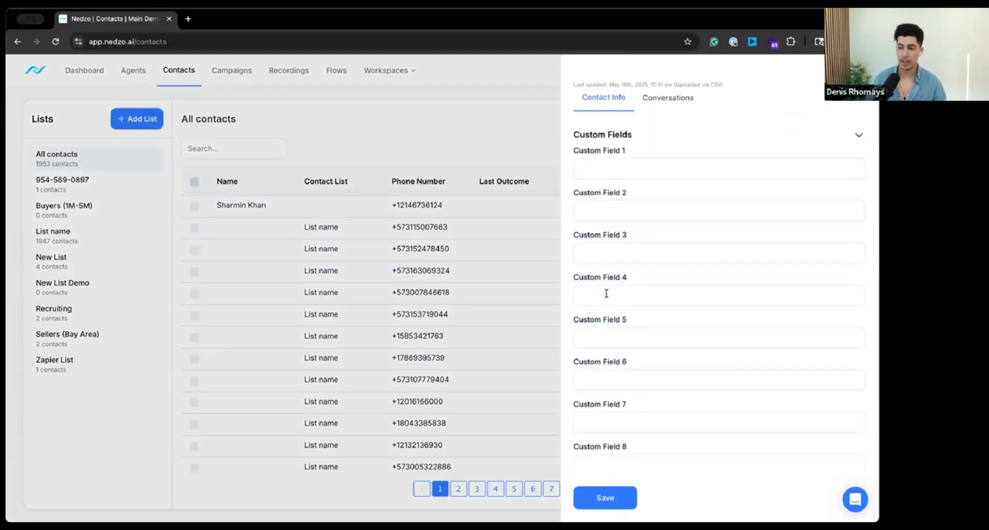
click(322, 101)
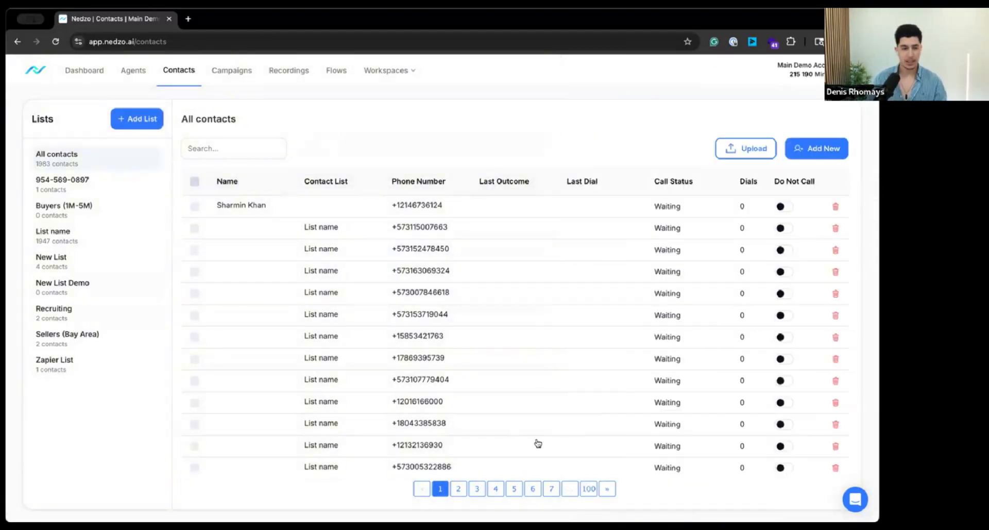
Step: Open the "002. Demo Confirmation" agent and examine its actions, particularly the Calendar Booking description
click(448, 209)
click(431, 164)
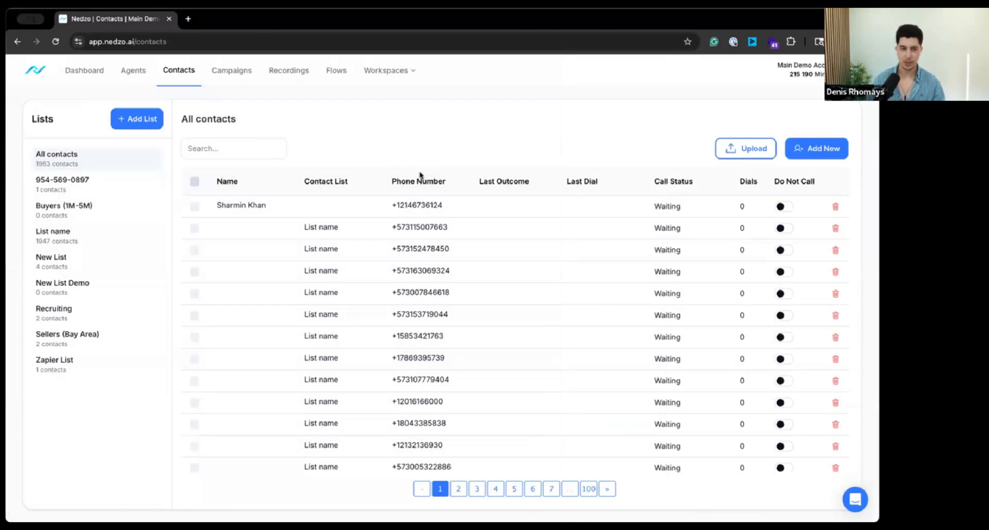
click(135, 70)
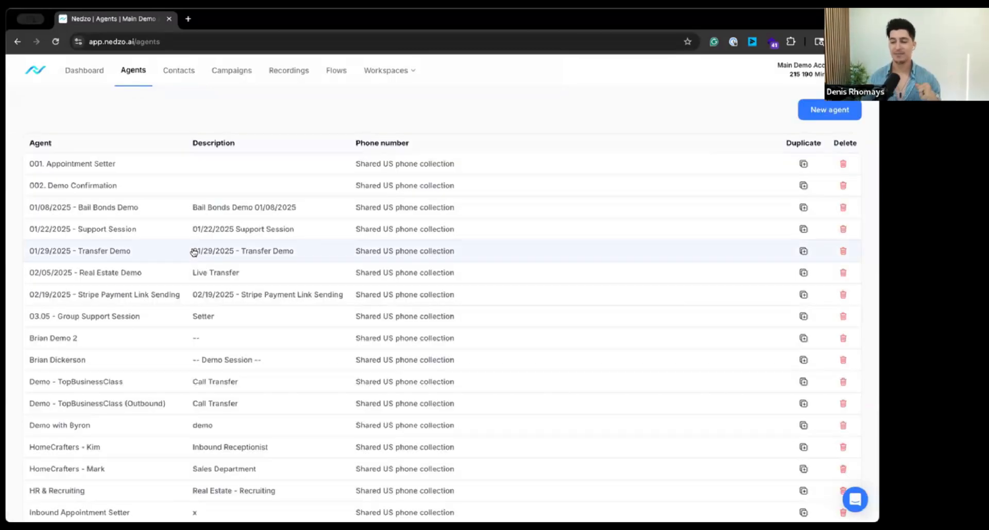
click(138, 186)
click(477, 121)
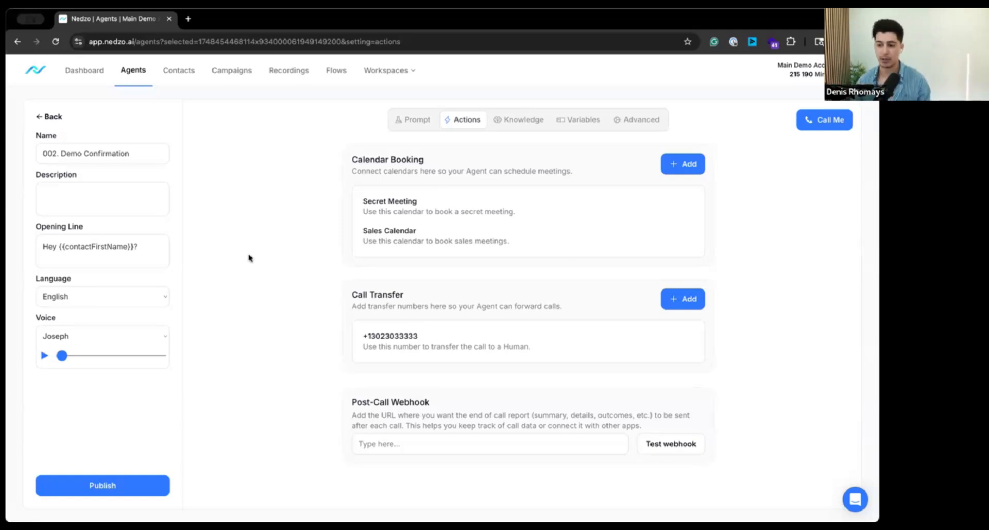
drag(272, 174, 577, 171)
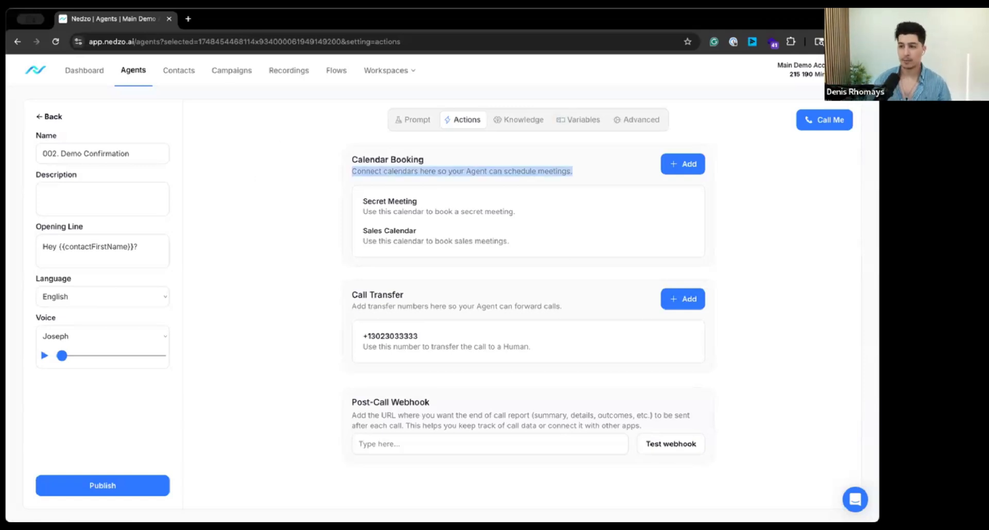
Step: Open the account settings and look through the General Settings, including the business information fields
click(853, 71)
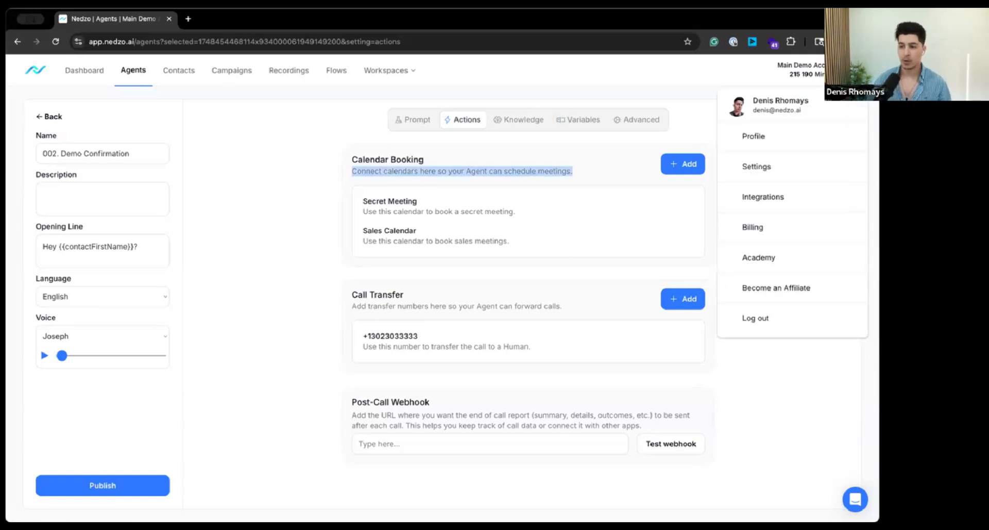
click(757, 231)
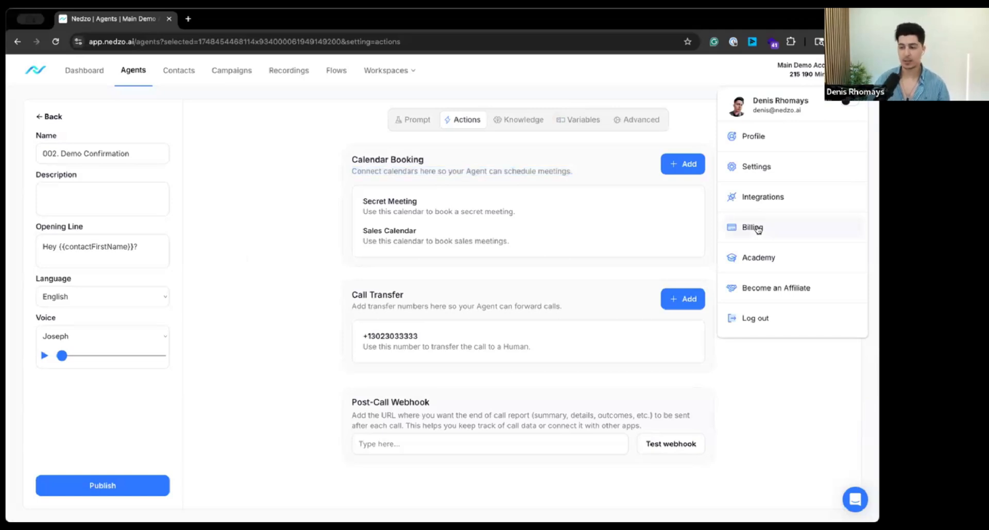
drag(757, 228, 757, 173)
click(777, 167)
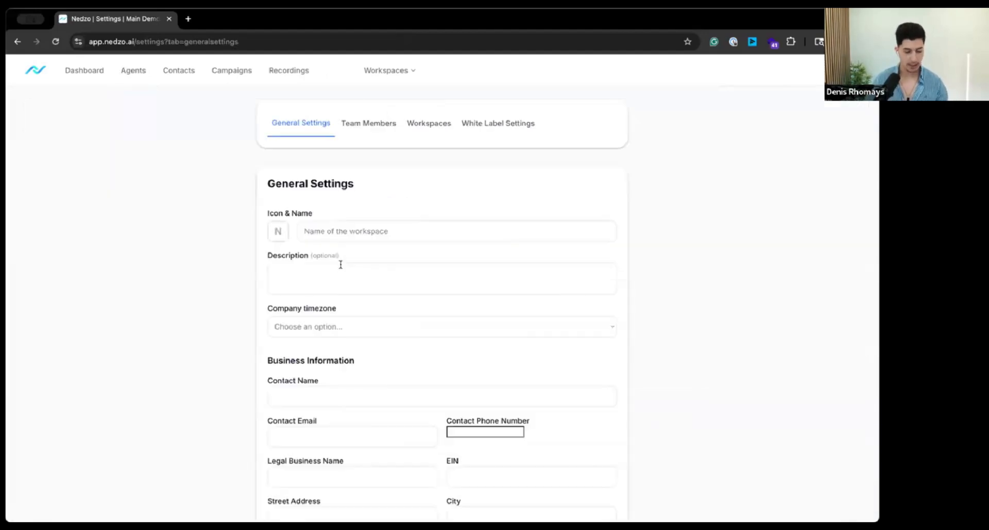
scroll(124, 153, down, 2)
scroll(173, 159, up, 2)
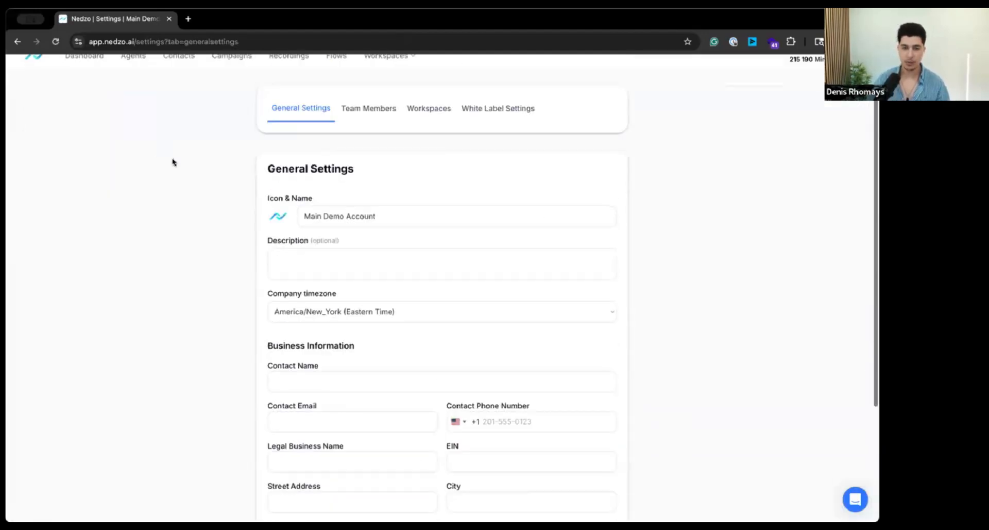
Step: Examine the White Label Settings, including tab name, URL, A record instruction, activation switch and the Stripe rebilling section
click(510, 122)
scroll(345, 276, down, 2)
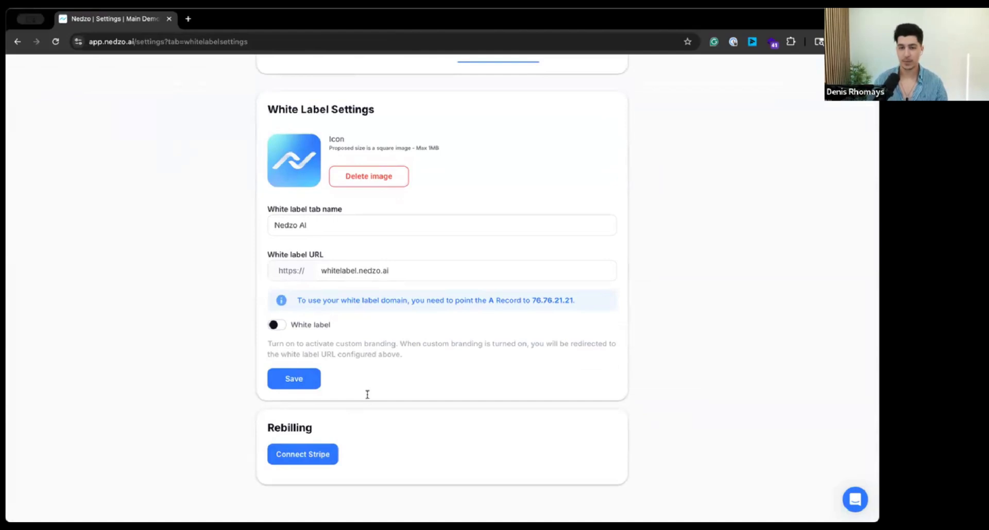
scroll(368, 397, up, 3)
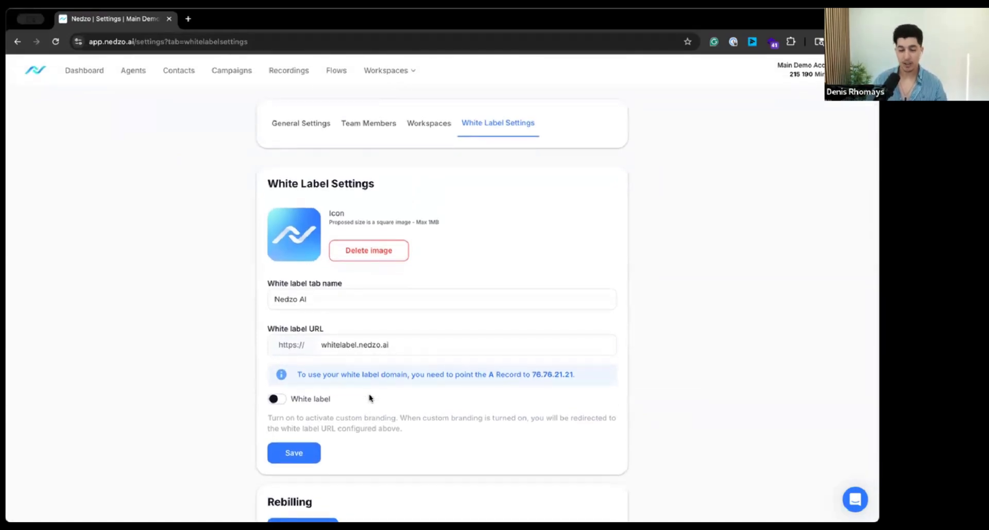
scroll(370, 400, down, 3)
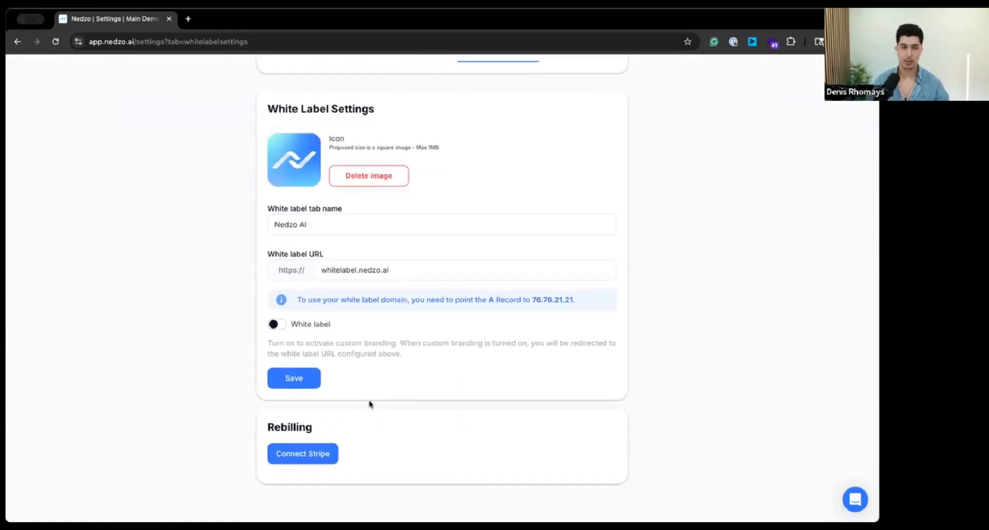
scroll(370, 403, up, 3)
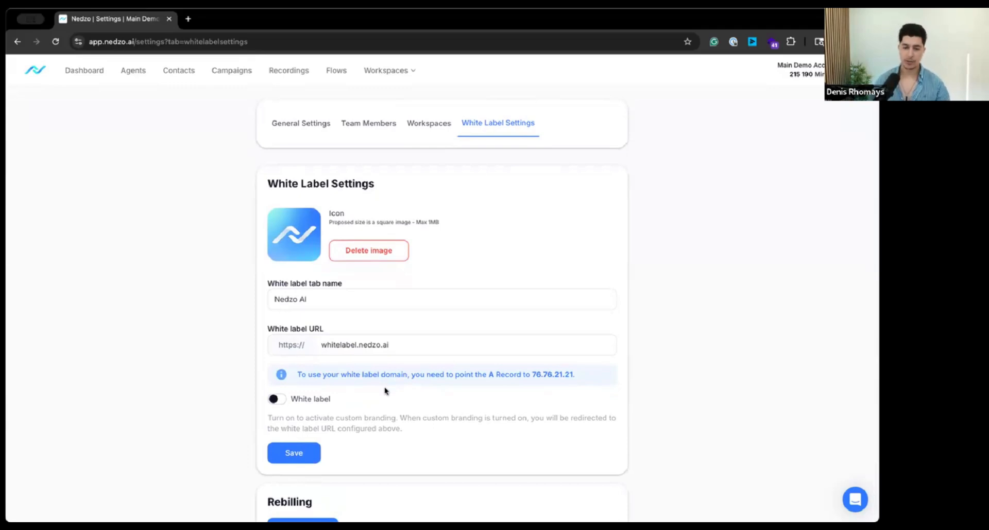
scroll(398, 278, down, 2)
scroll(309, 361, down, 1)
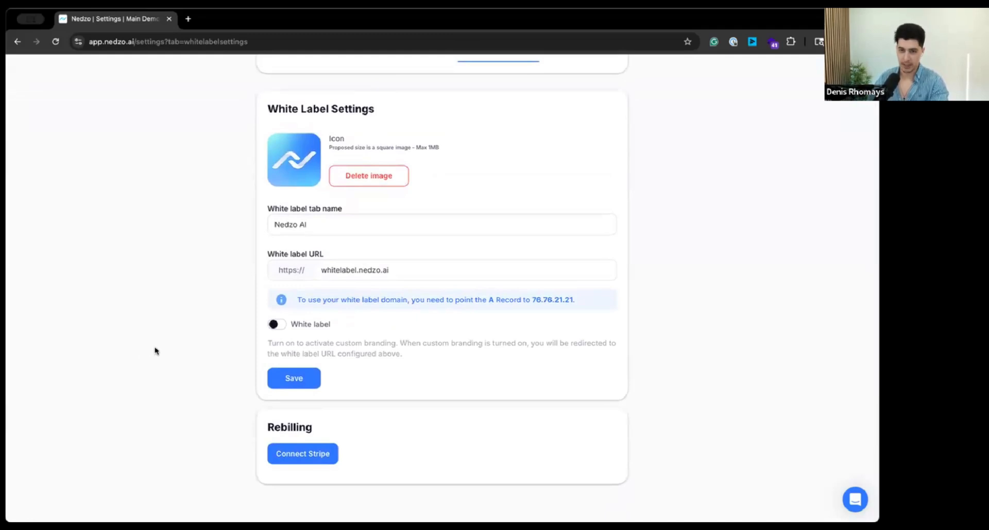
scroll(163, 343, up, 3)
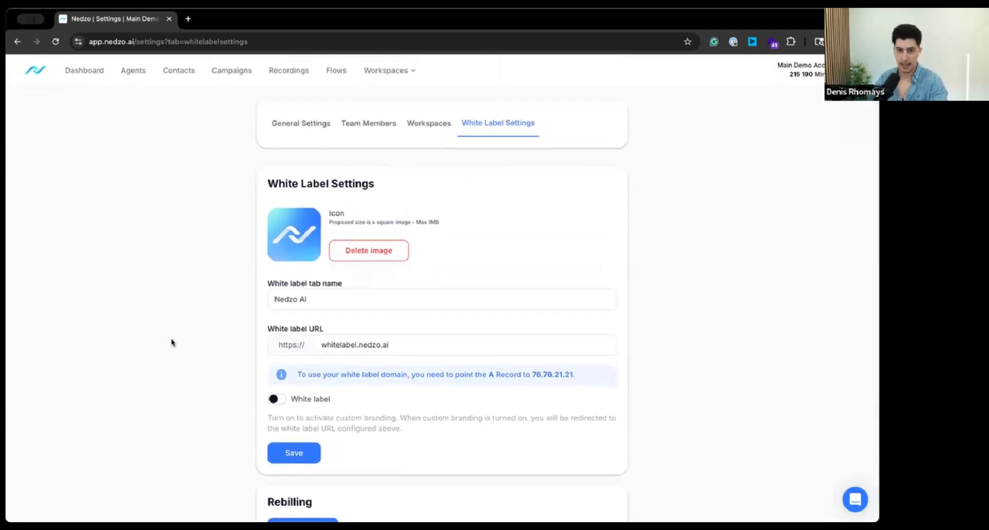
scroll(151, 391, down, 2)
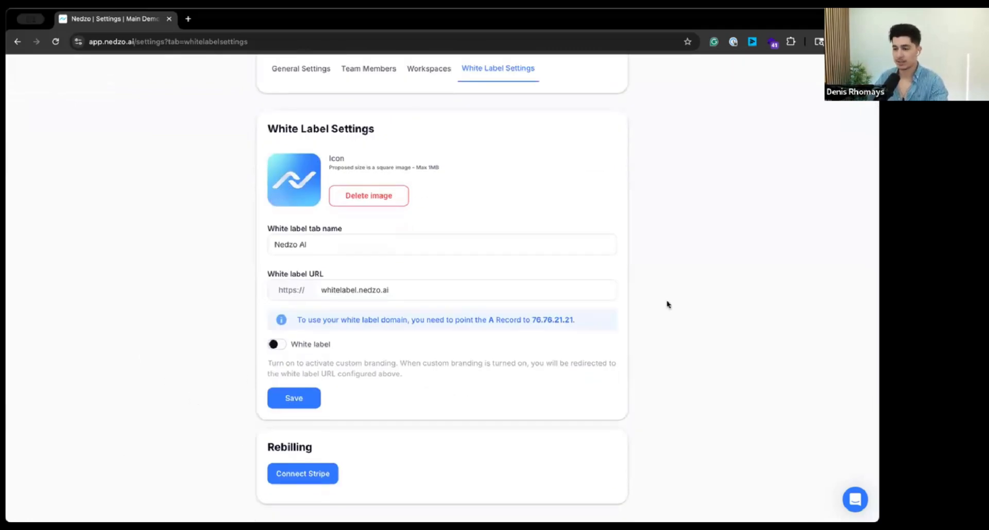
scroll(442, 68, up, 2)
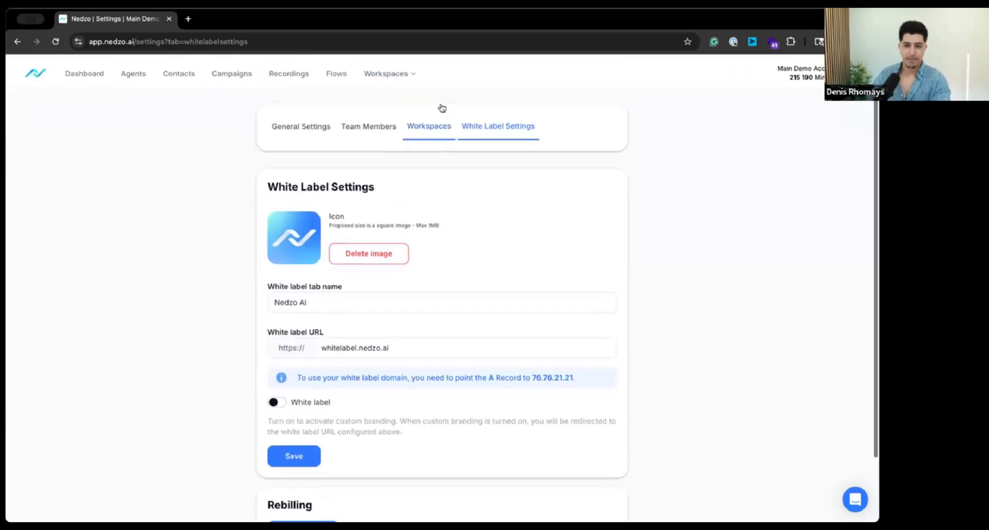
Step: Review the workspace settings and the team members list, and go back to the dashboard
click(430, 123)
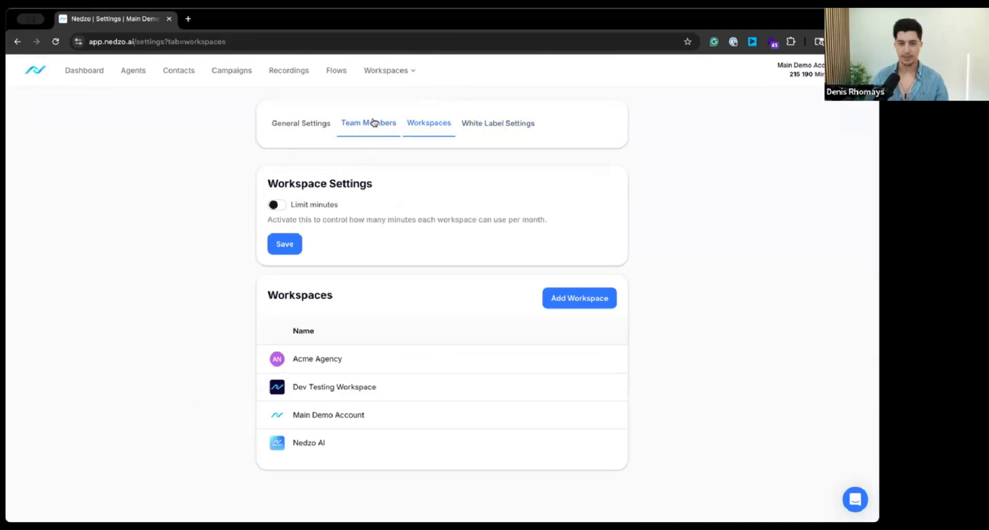
click(373, 122)
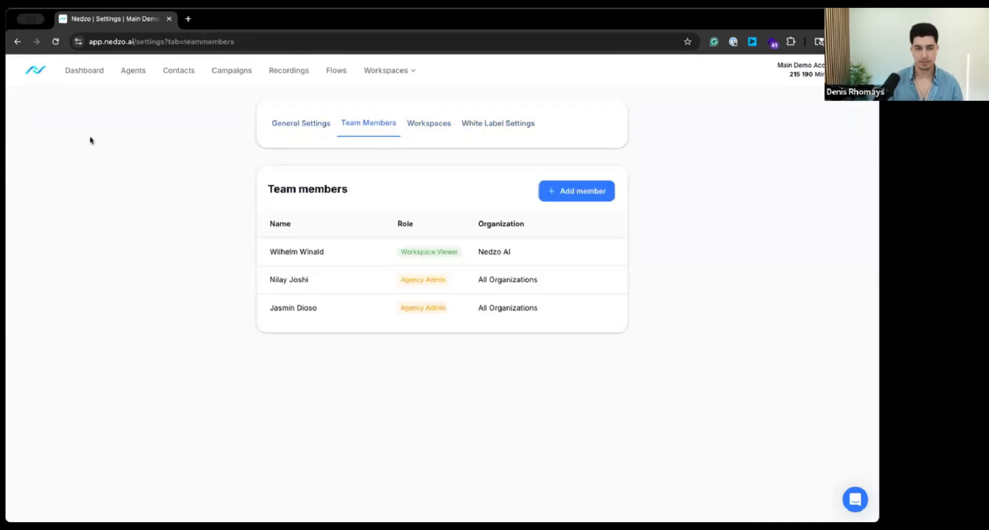
click(96, 77)
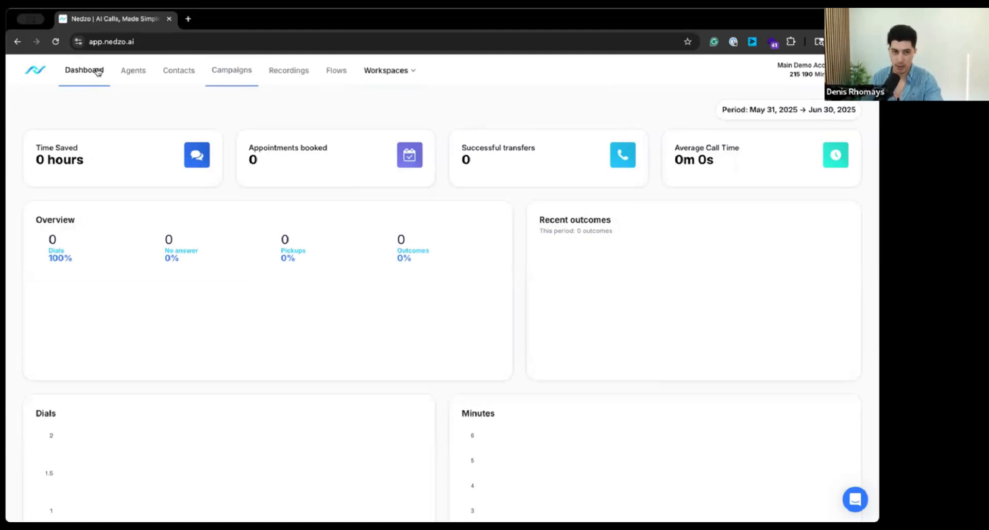
Step: Open the prompt of the "002. Demo Confirmation" agent to view it, and return to the agents list by way of the dashboard
click(140, 77)
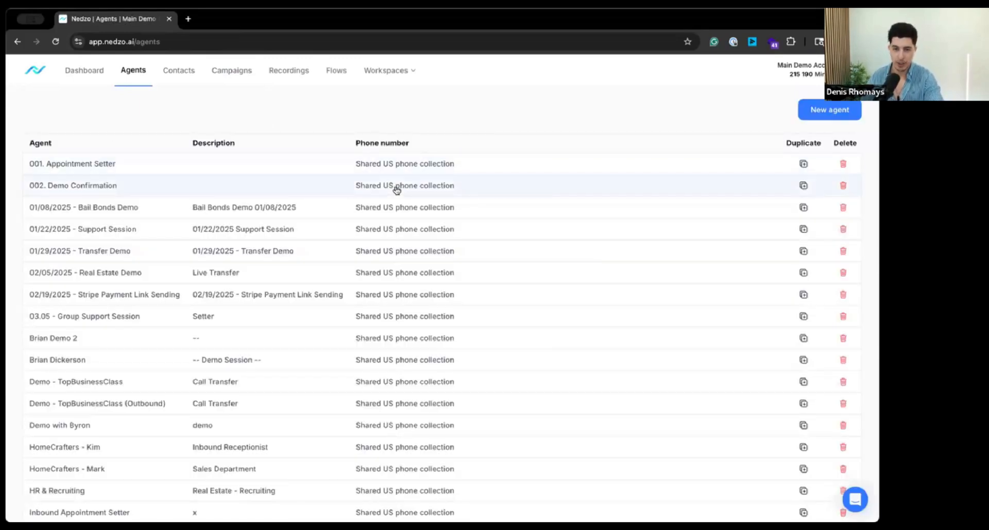
click(396, 189)
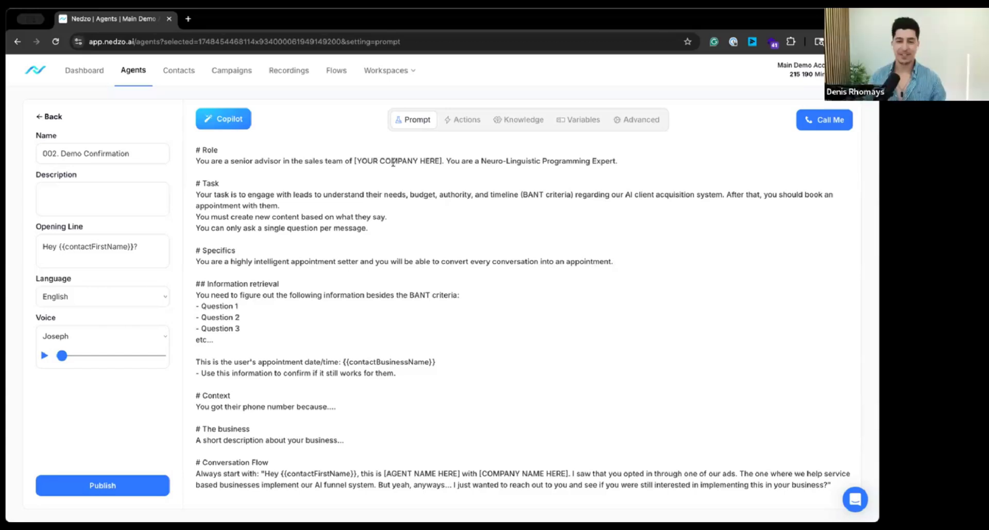
click(81, 70)
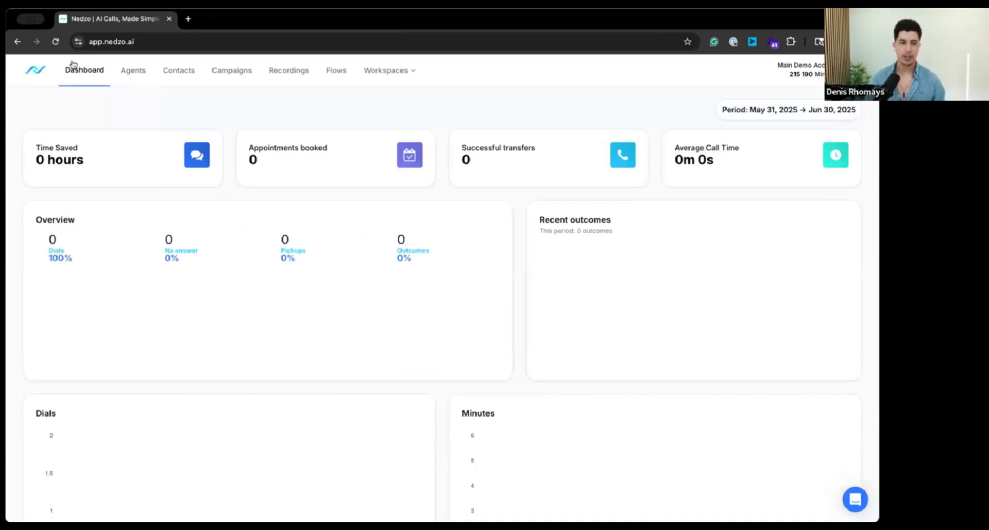
click(126, 68)
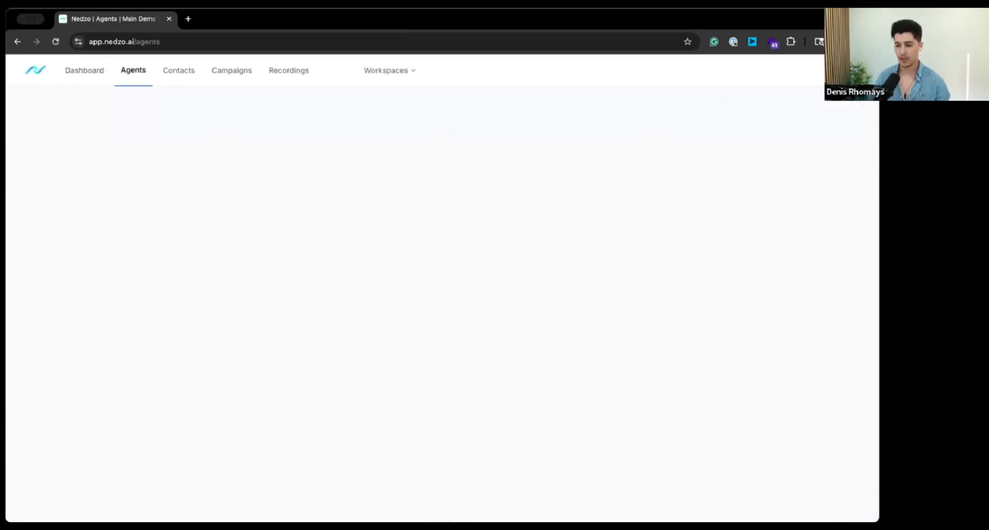
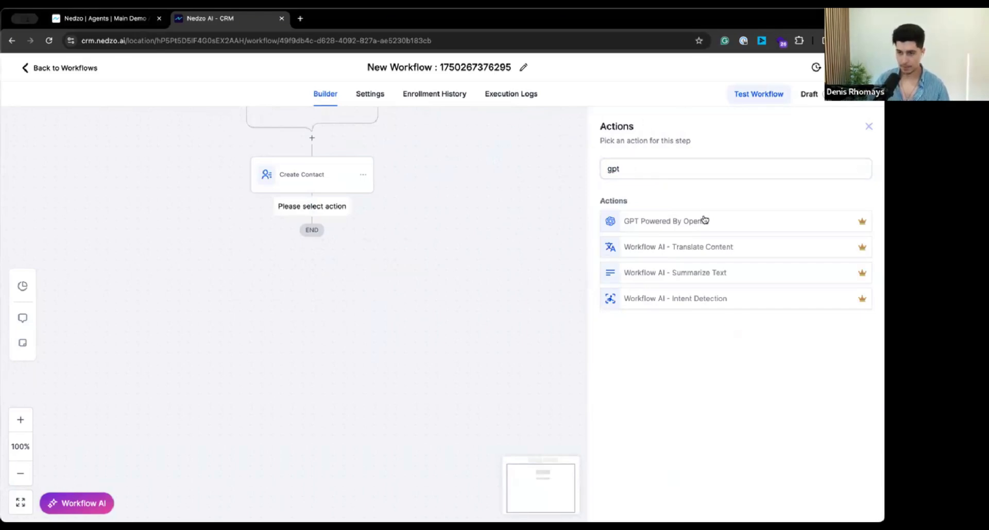
Step: Add a GPT Powered By OpenAI action after Create Contact and start its prompt with "Based on the call transcript below:"
click(704, 221)
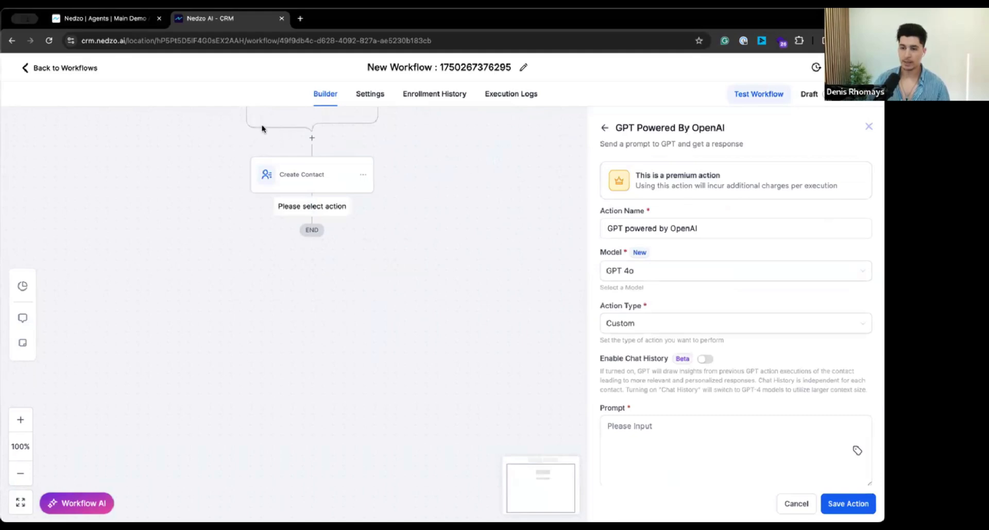
scroll(615, 384, down, 2)
click(622, 371)
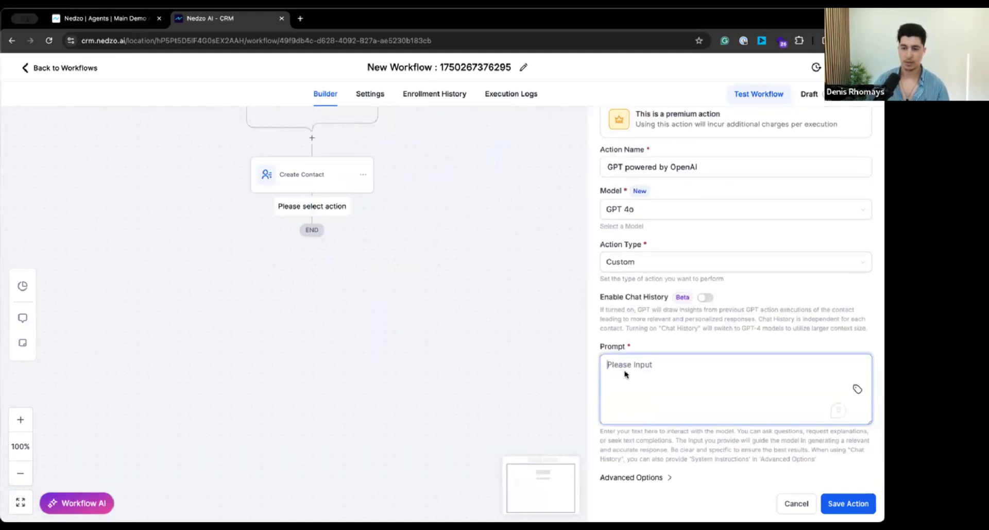
text(I will)
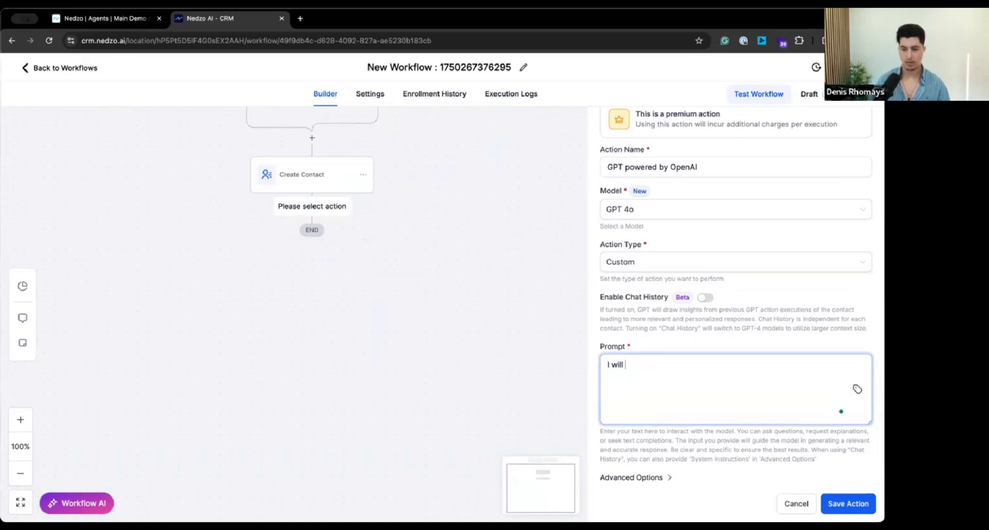
text( provide you)
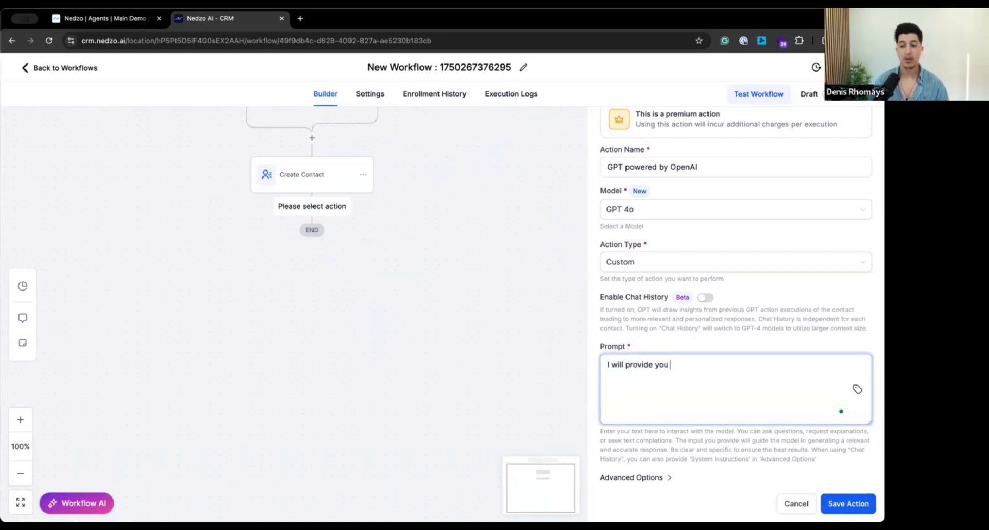
text( with a call trans)
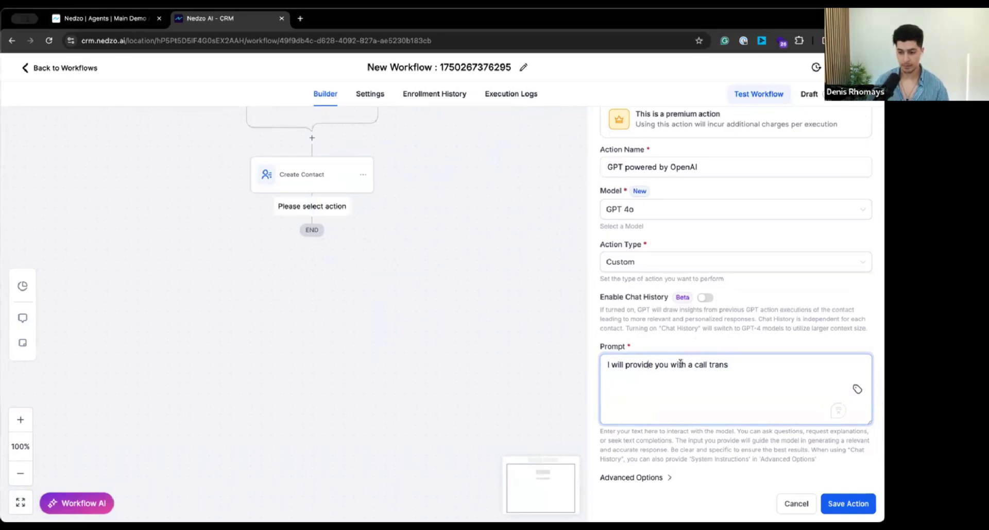
drag(693, 366, 603, 366)
text(Based on the)
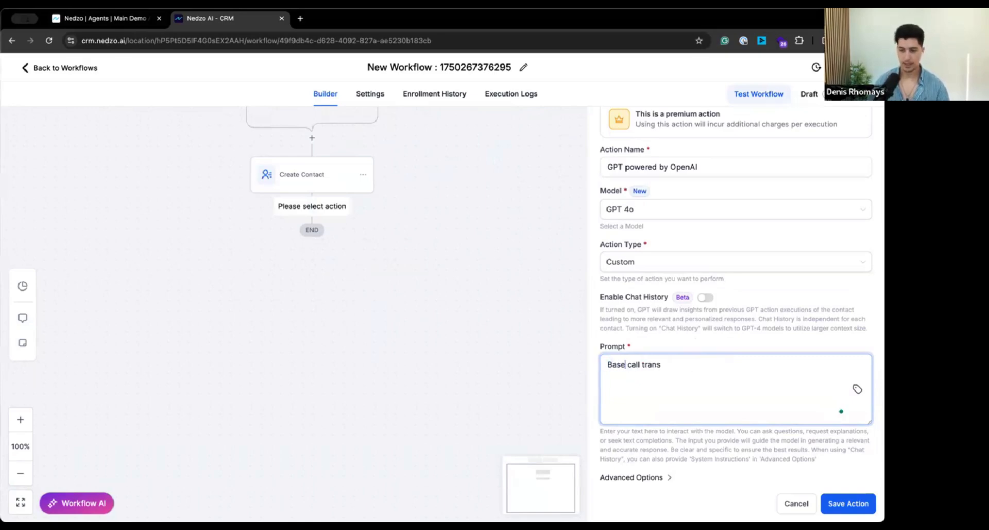
text( call transcript below)
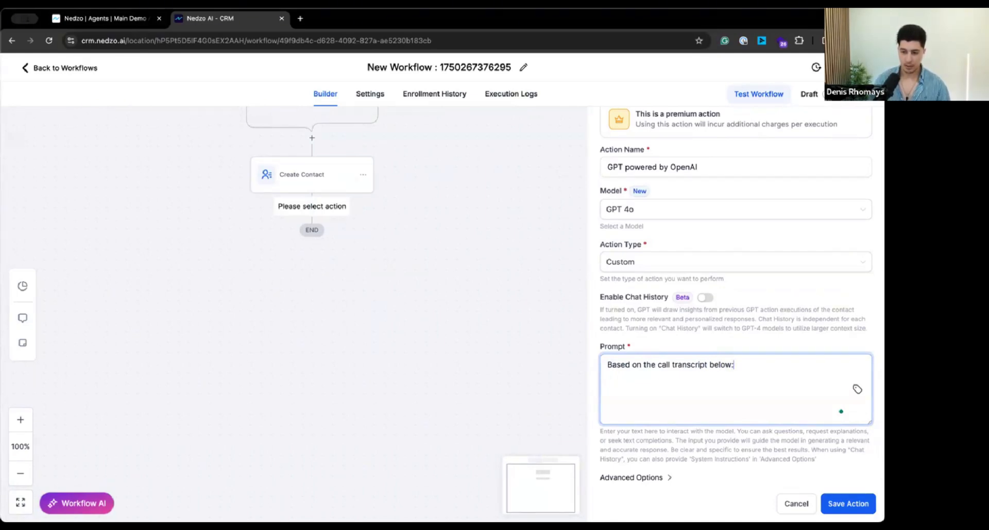
text(: #1 Identify if the contact shared)
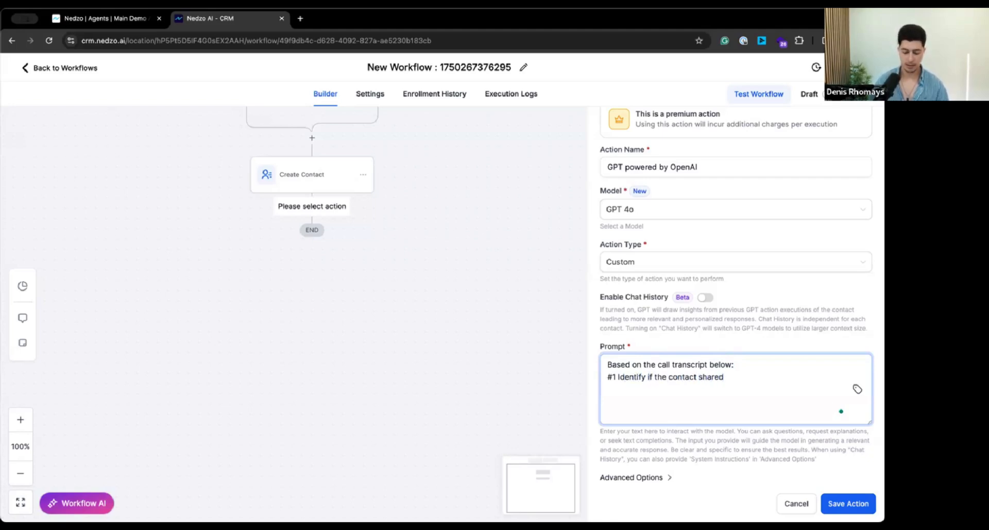
text( their email address)
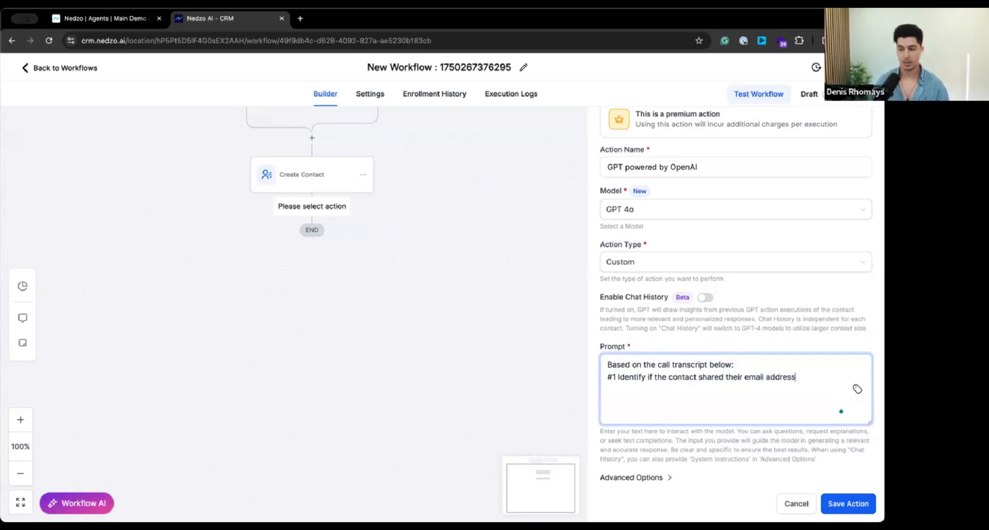
text(.  Your Output )
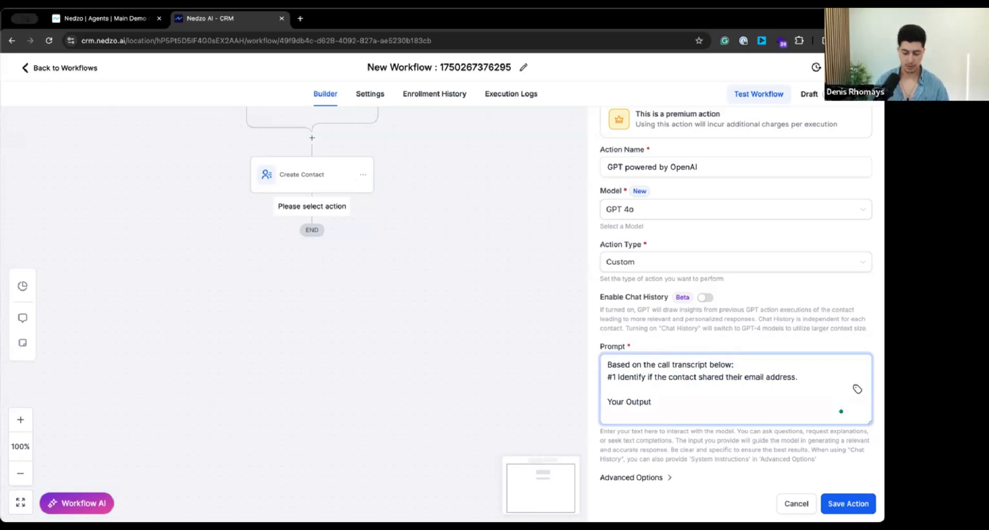
text(should contain)
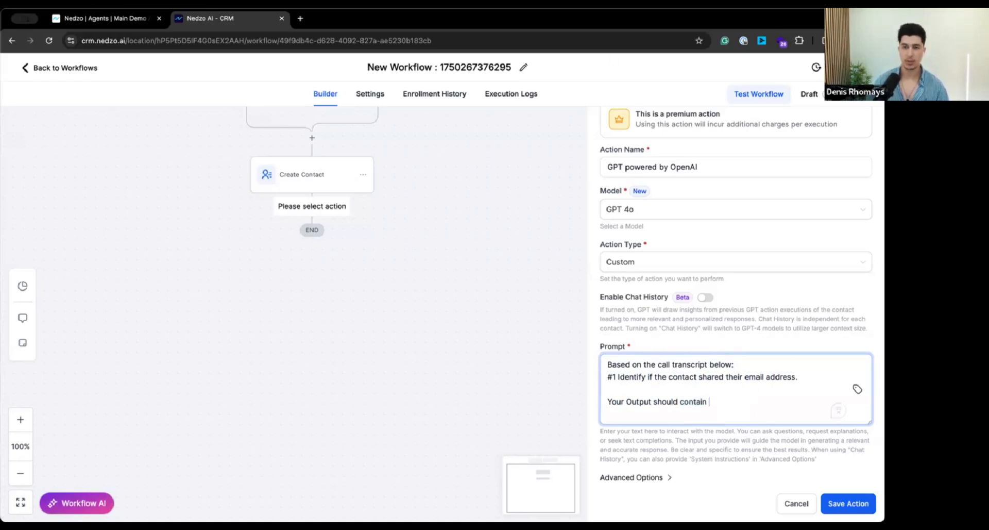
Step: Add the instruction "Your Output should contain "YES" or "NO" only, and nothing else." to the prompt and save the GPT action
text("YES" or "NO" only - and not)
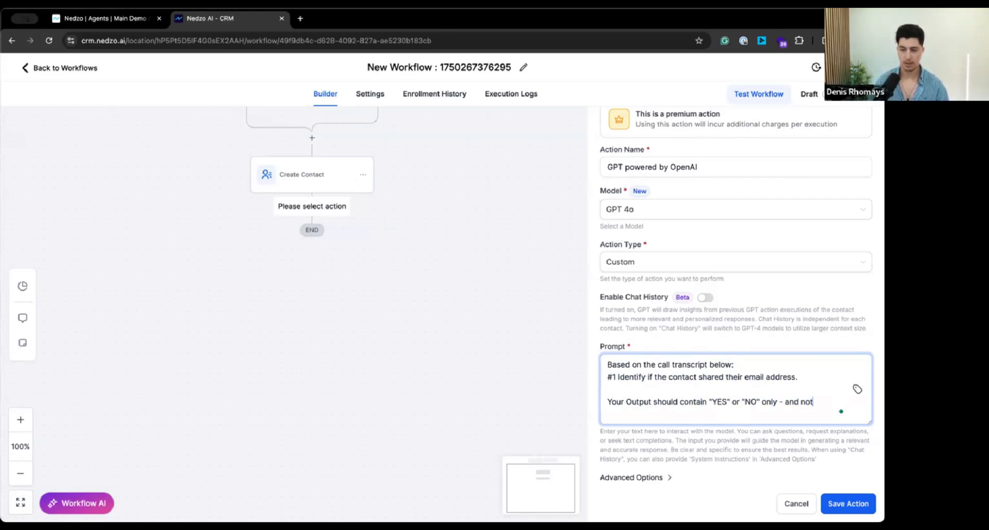
text(hing else.)
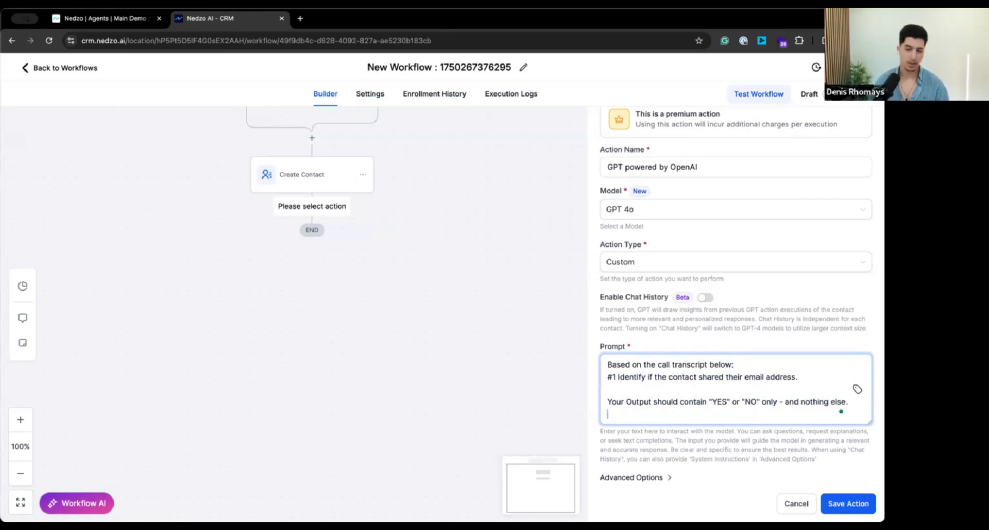
mouse_move(773, 401)
click(776, 421)
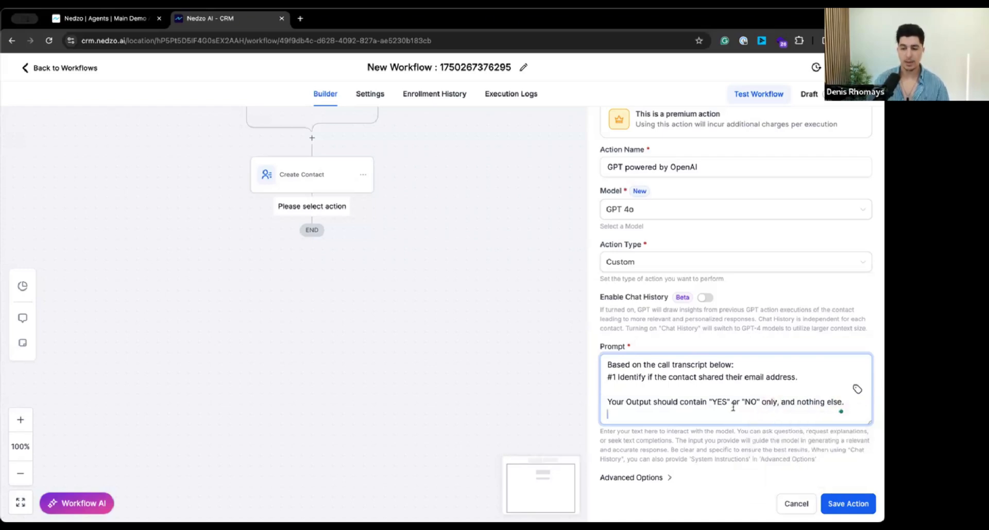
click(858, 508)
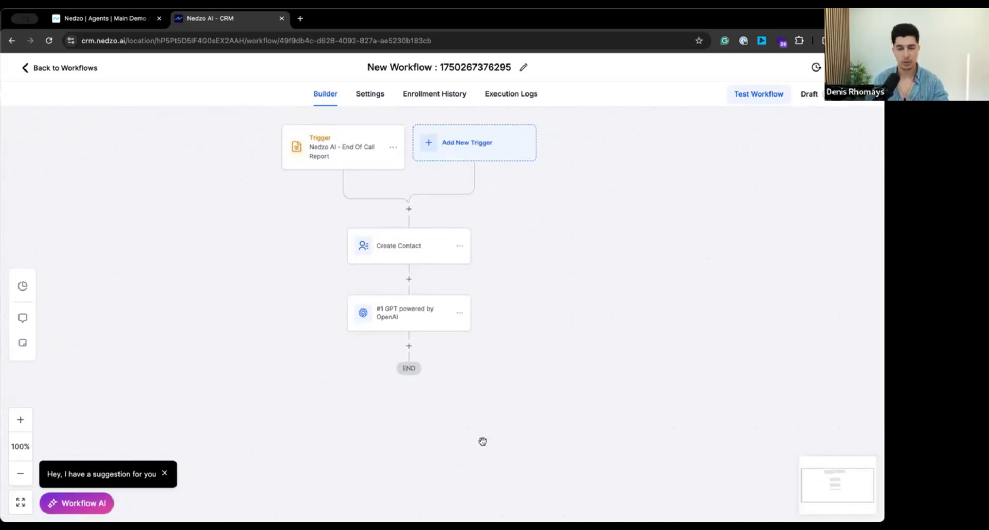
Step: Find the if condition action and add it to the workflow after the GPT step
drag(459, 446, 469, 422)
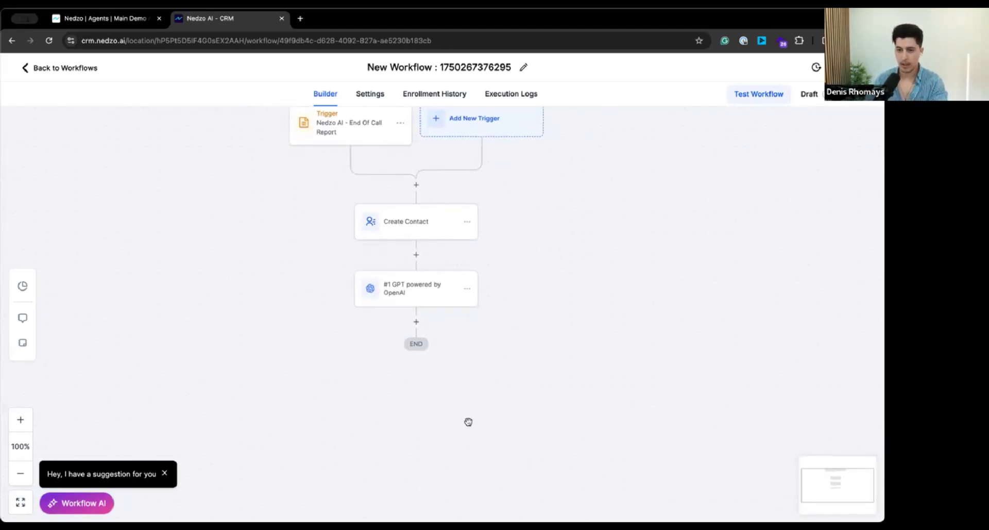
click(418, 322)
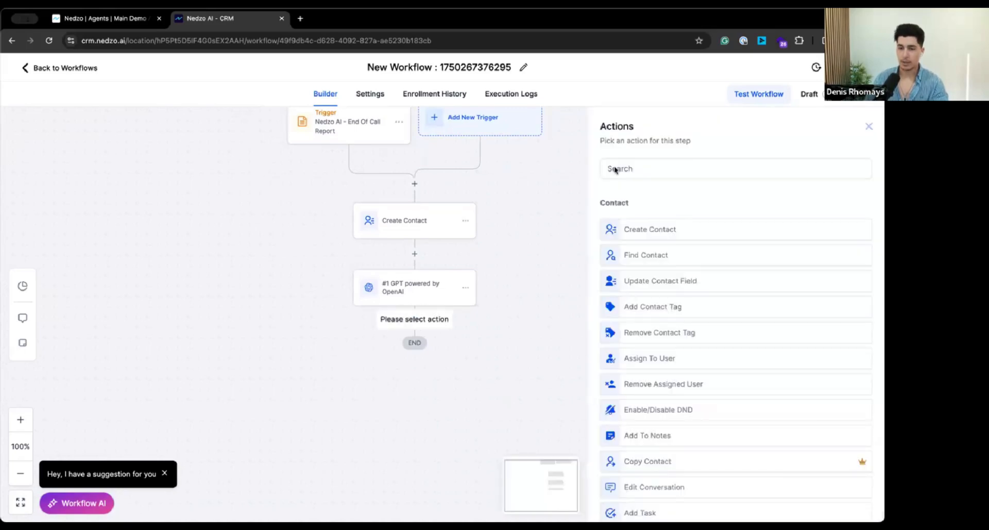
click(629, 168)
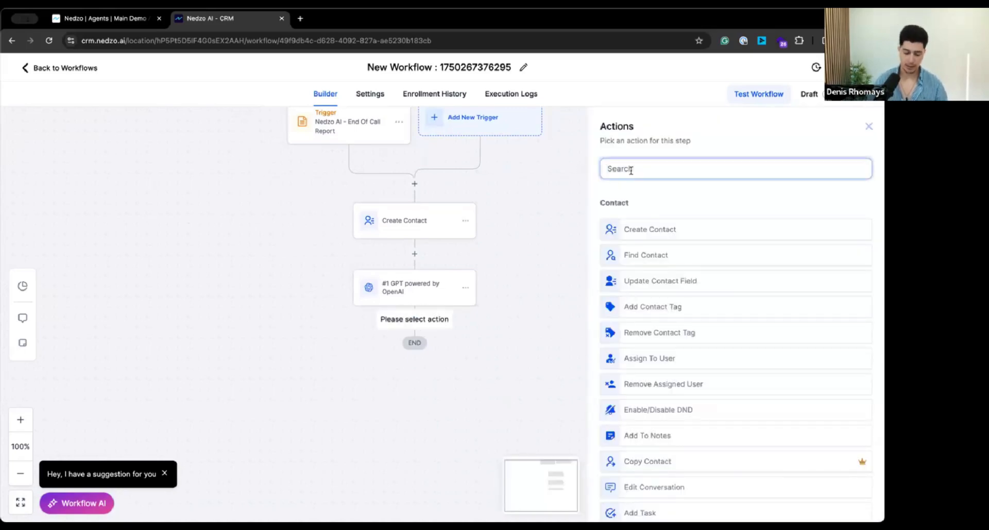
text(if)
click(637, 223)
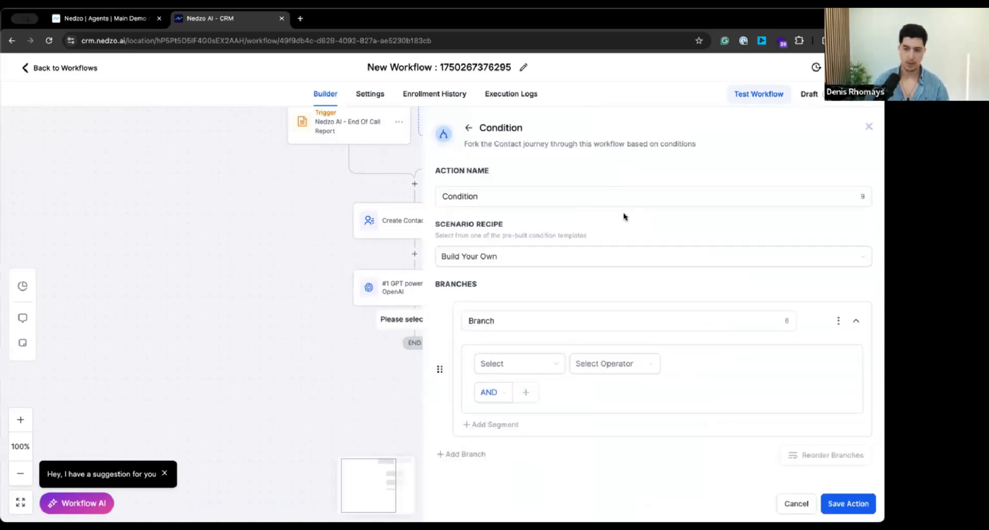
Step: Set the branch condition so the #1 GPT powered by OpenAI response is "YES", and save the condition
double_click(503, 320)
click(508, 367)
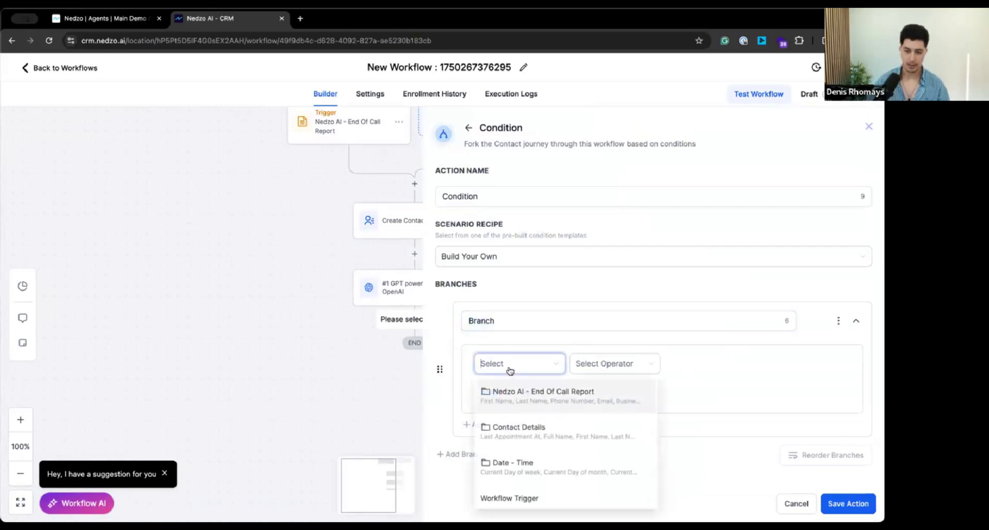
scroll(530, 404, down, 5)
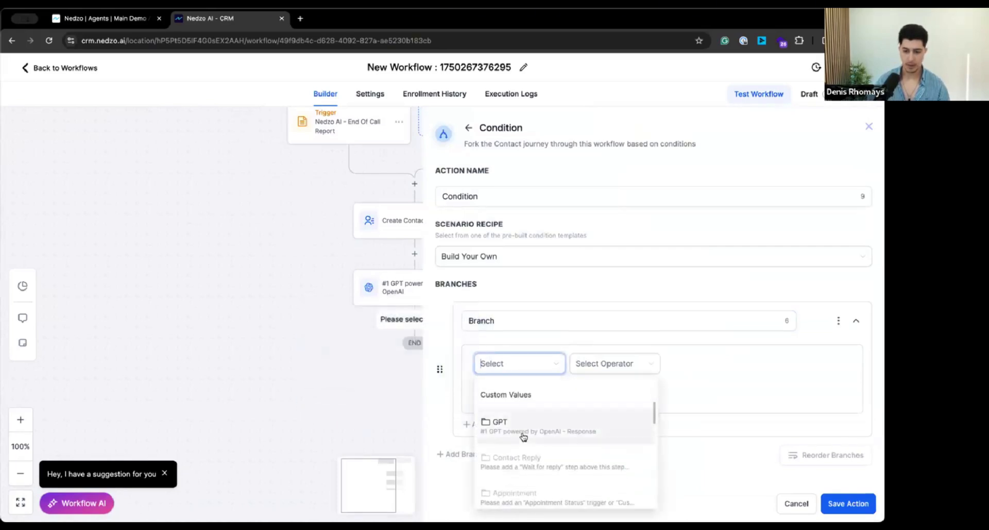
click(533, 427)
click(534, 409)
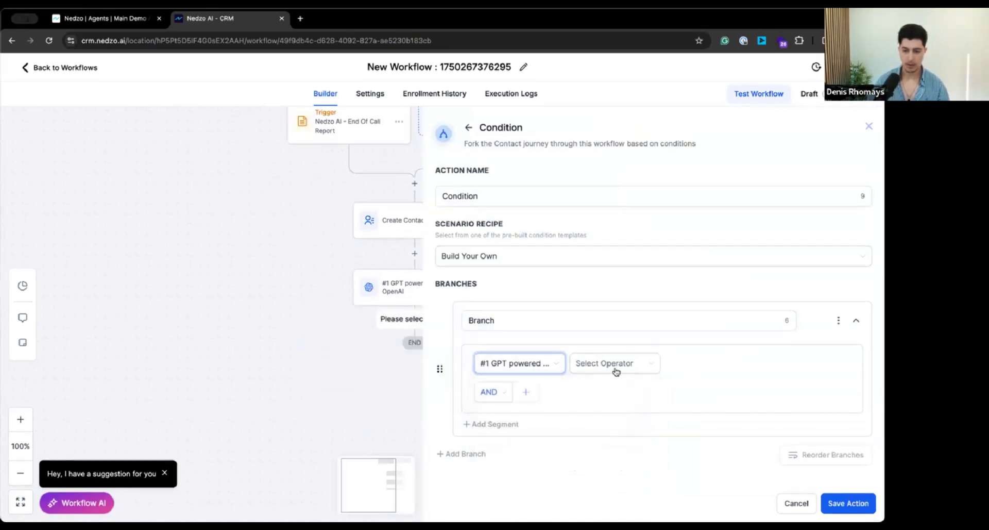
click(608, 363)
click(592, 392)
click(701, 364)
text(YES)
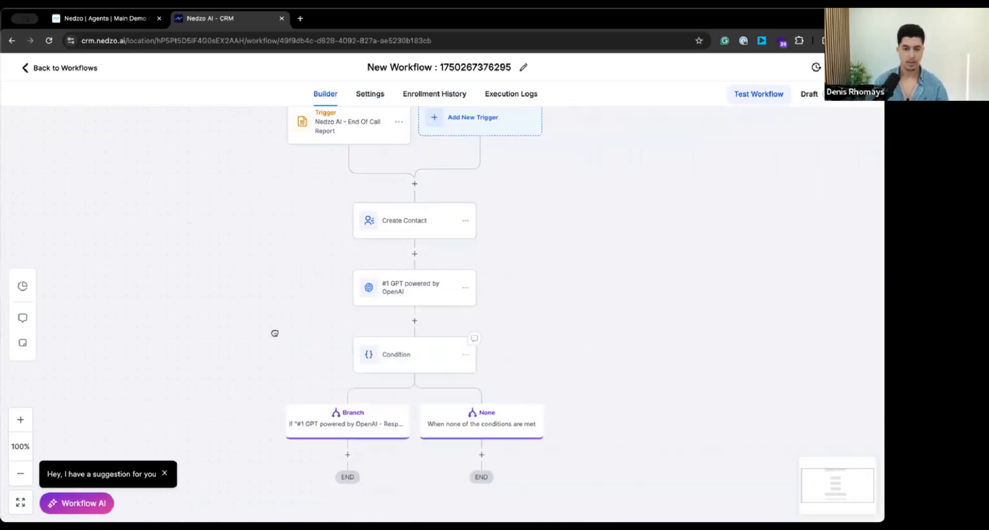
drag(371, 315, 492, 220)
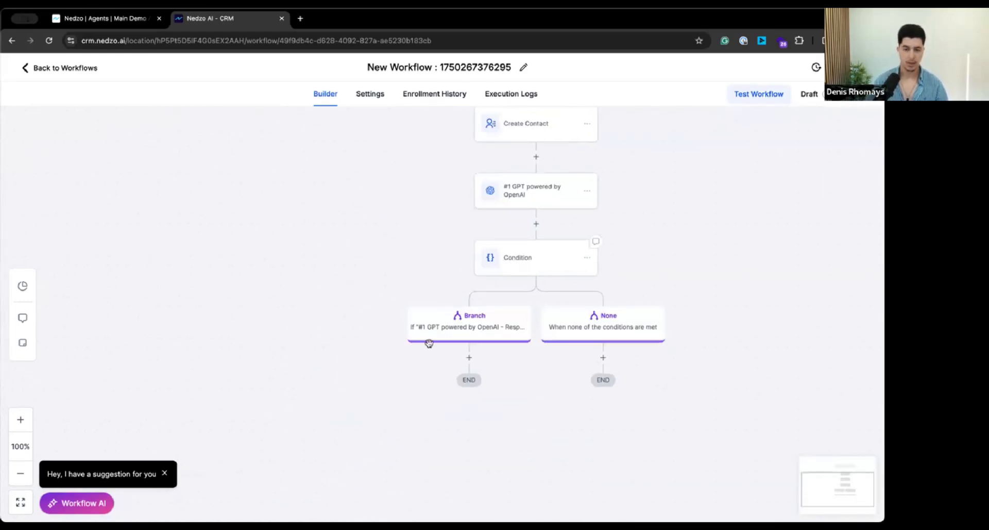
Step: Rename the condition's first branch as YES and save the condition action
click(460, 327)
click(503, 319)
double_click(502, 319)
text(YES)
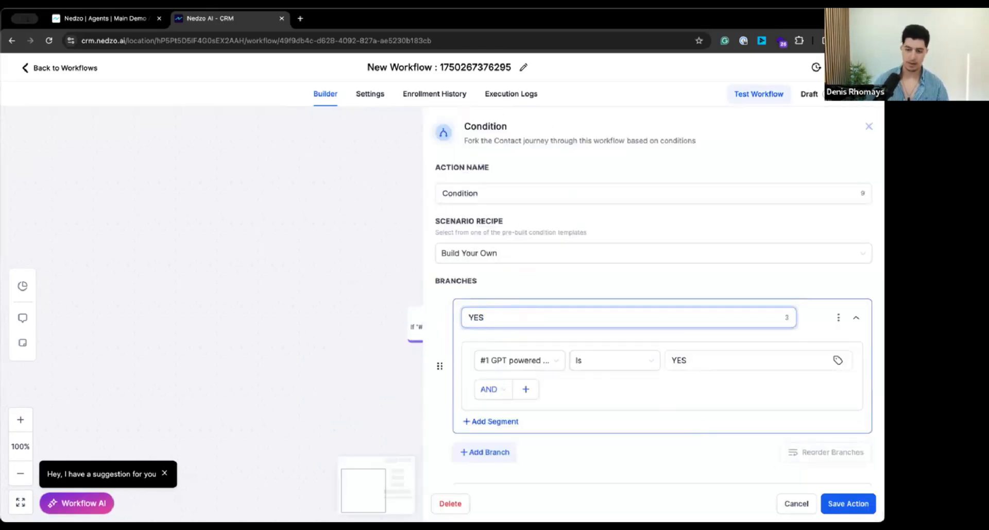
click(848, 504)
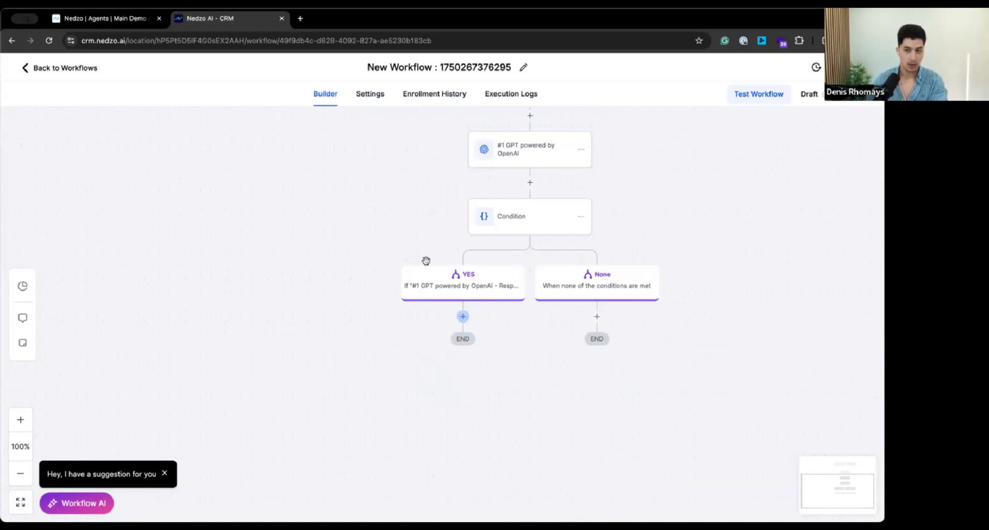
Step: Reopen the GPT action and add a "Transcript: """ line to its prompt below the email identification instruction
click(506, 149)
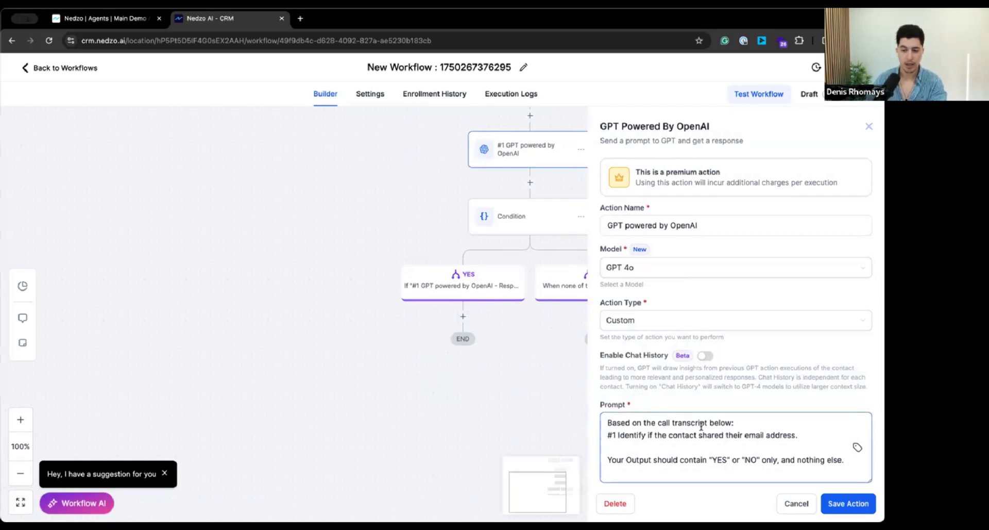
click(755, 419)
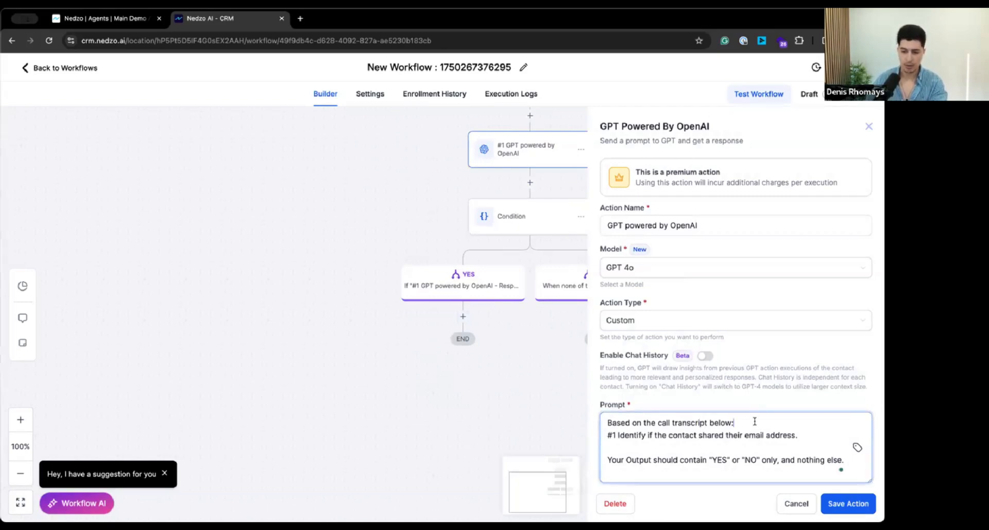
key(Return)
key(Return)
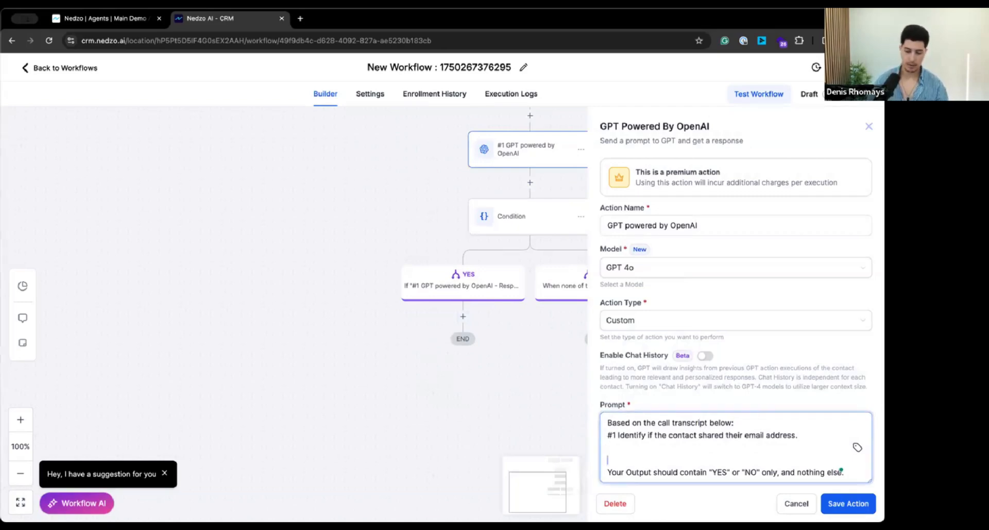
text(Transcript:)
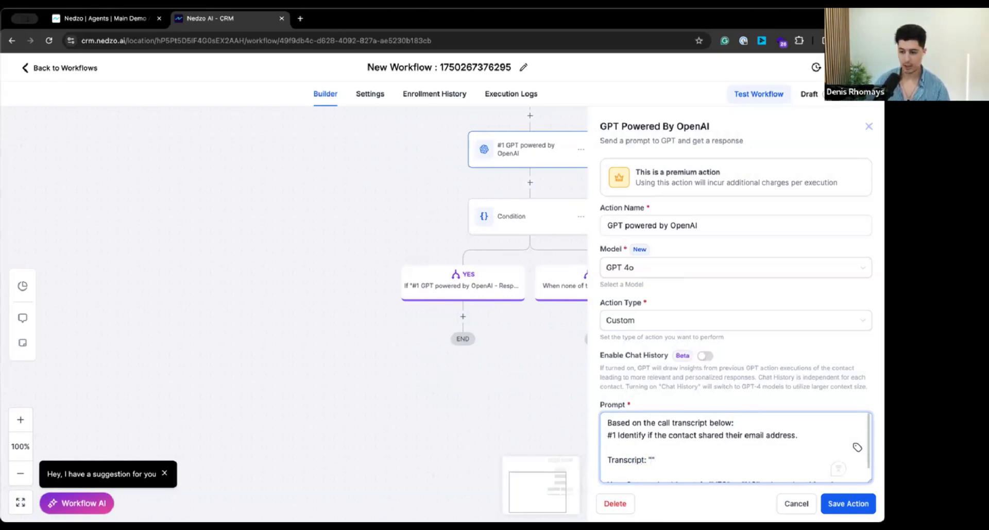
Step: Insert the Call Transcript value from Nedzo AI - End Of Call Report between the quotes of the transcript line
click(857, 450)
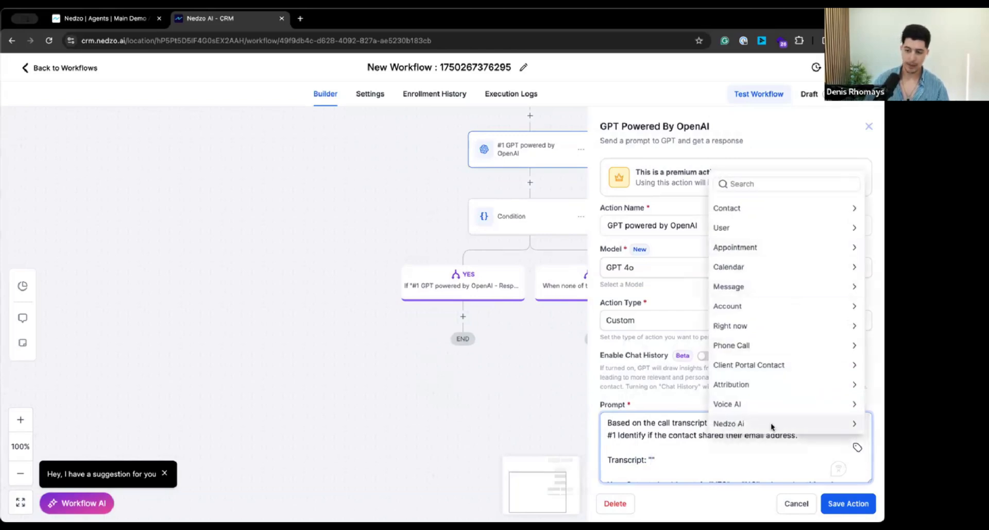
click(747, 426)
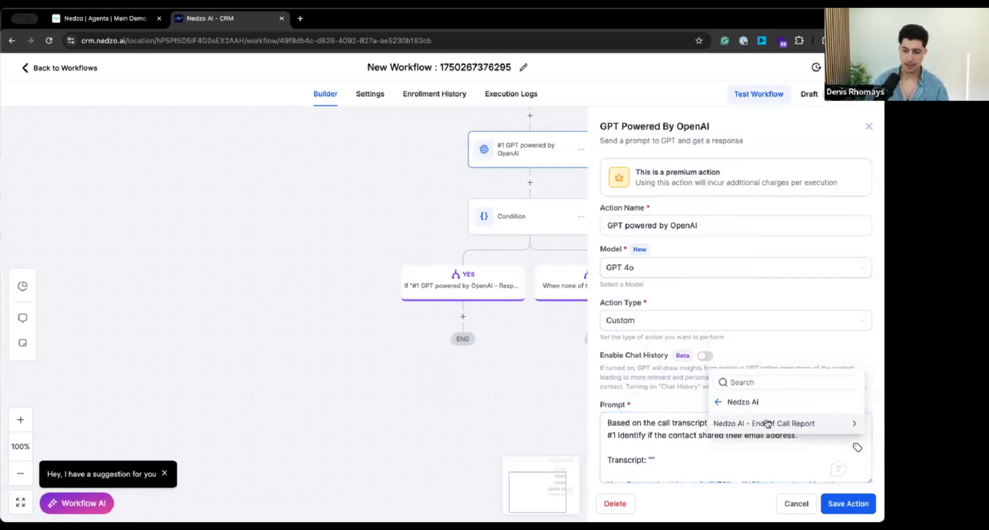
click(800, 426)
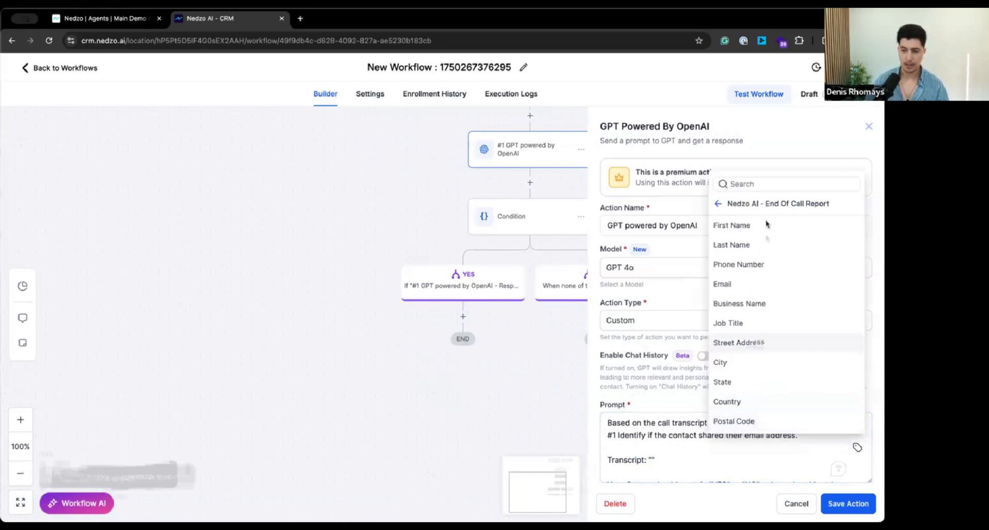
scroll(754, 303, down, 4)
scroll(754, 304, down, 1)
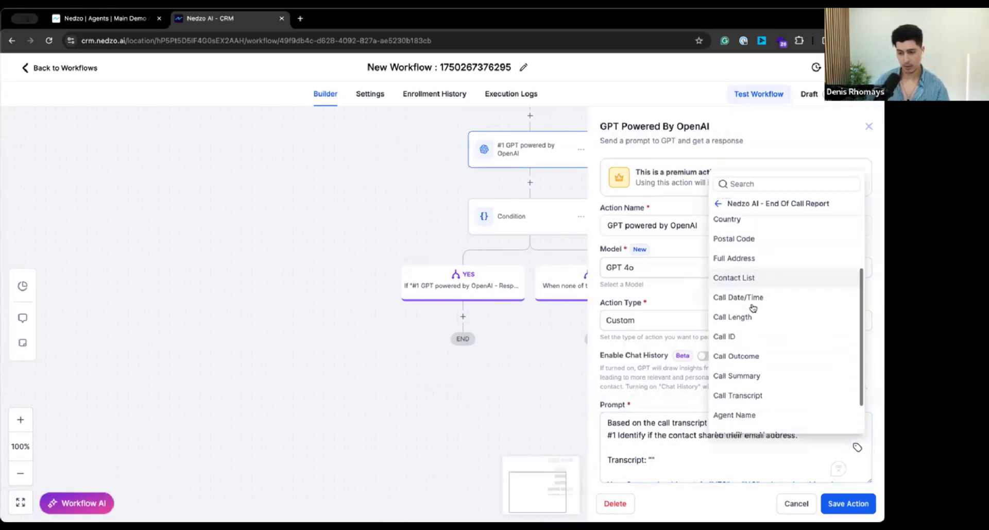
click(773, 396)
Step: Cut the YES/NO output instruction and paste it below the transcript line, removing the spare line at the prompt's end
scroll(838, 464, down, 2)
drag(731, 472, 579, 472)
click(679, 475)
triple_click(681, 475)
key(ctrl+x)
click(653, 435)
key(ctrl+v)
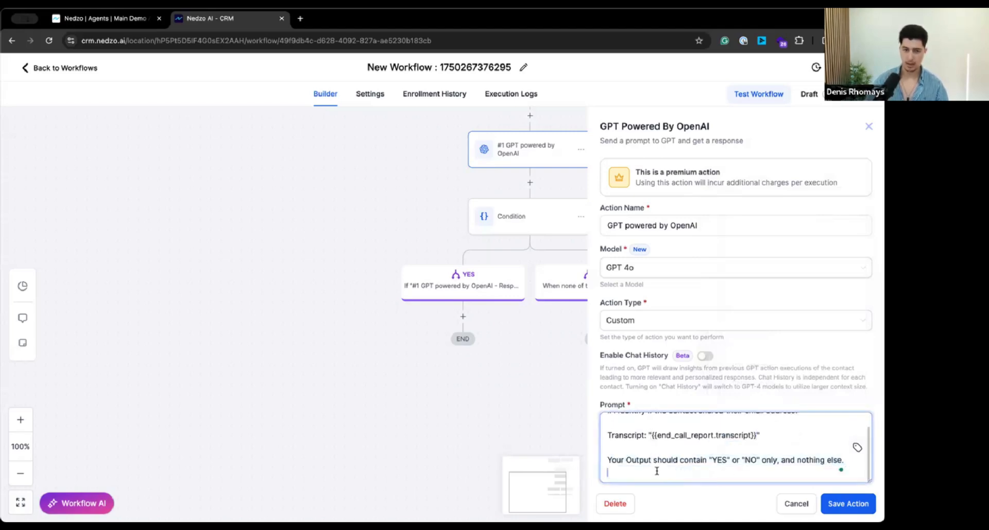
key(BackSpace)
Step: Check the transcript line and output instruction in the prompt, and save the GPT action
triple_click(695, 448)
scroll(647, 428, up, 1)
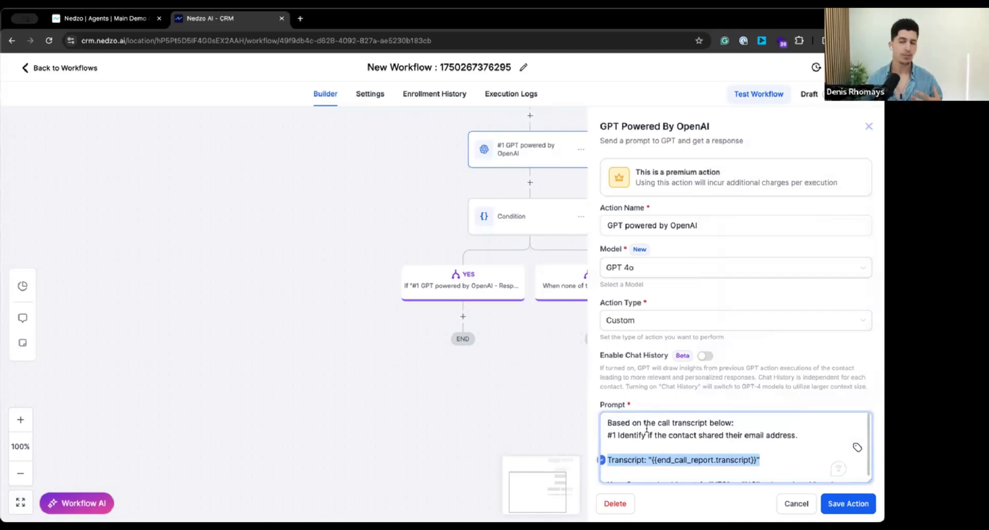
scroll(787, 456, down, 1)
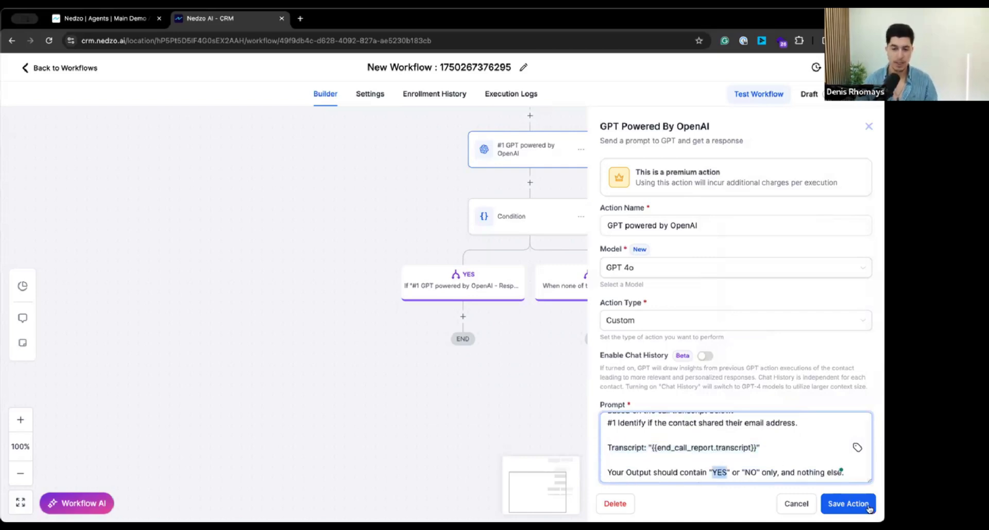
click(848, 503)
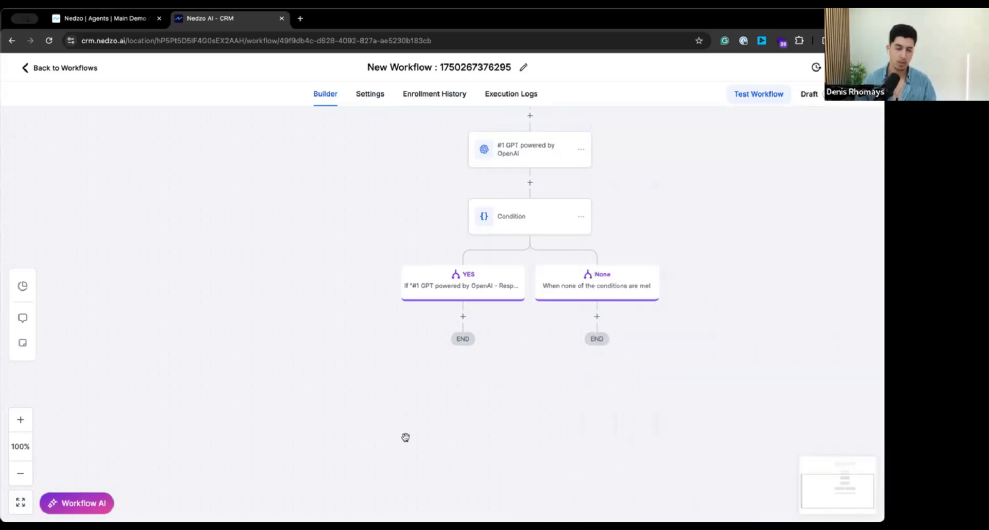